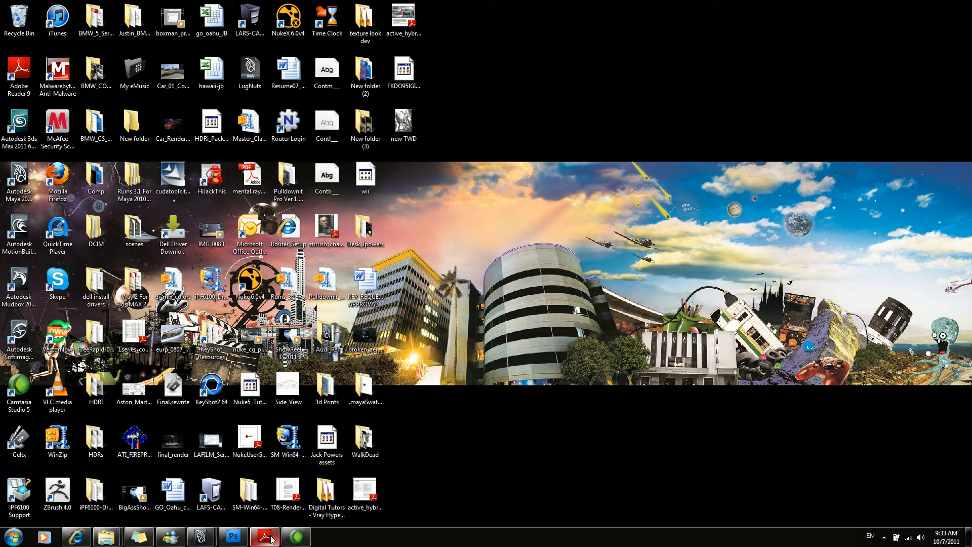
# Bring up the 5series_saloon_catalogue.pdf in Adobe Reader and examine the light-alloy wheel options on page 31.
pyautogui.moveTo(273, 540)
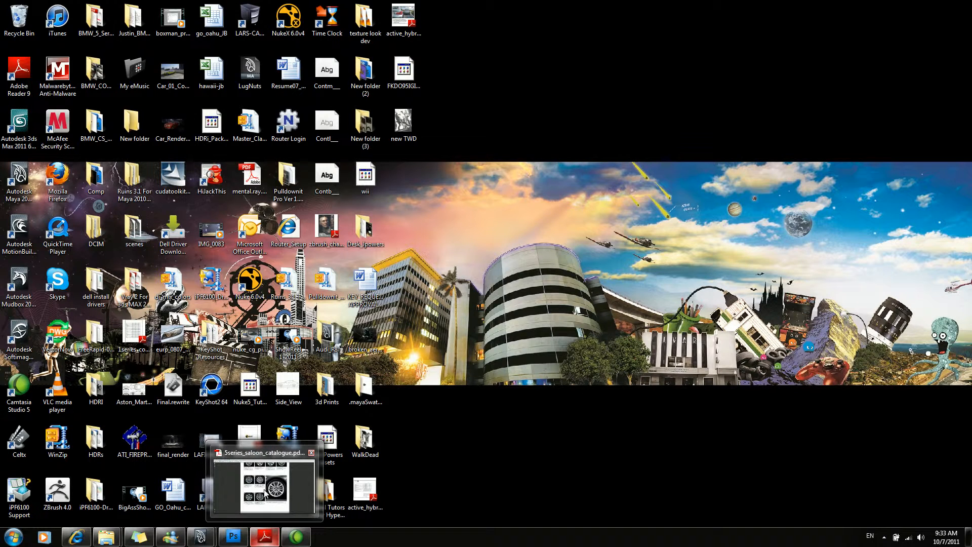
pyautogui.moveTo(267, 497)
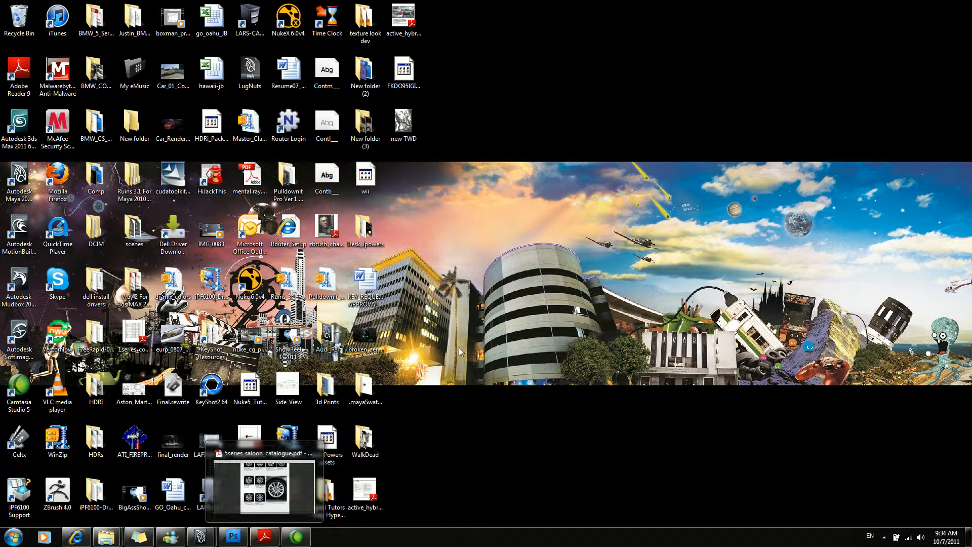
pyautogui.click(264, 536)
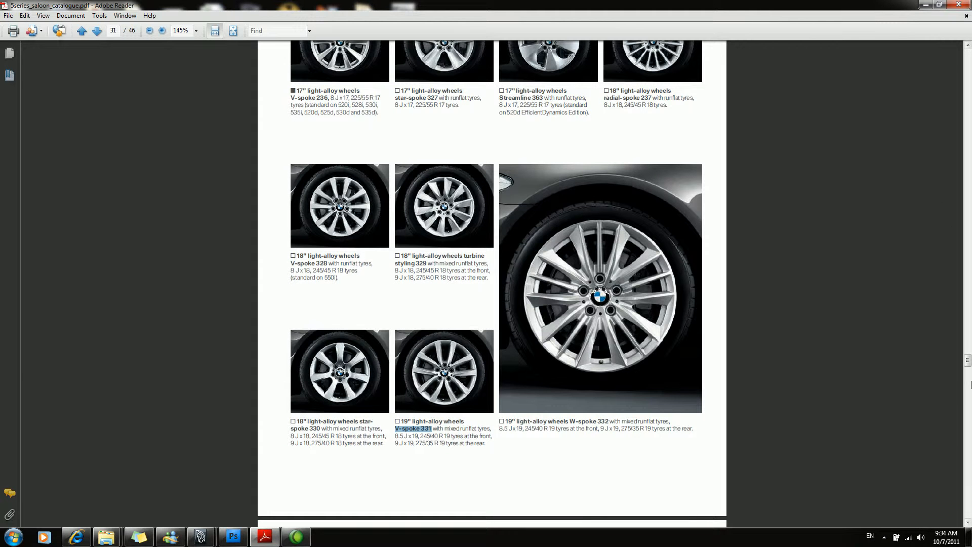
pyautogui.moveTo(968, 362); pyautogui.dragTo(968, 360)
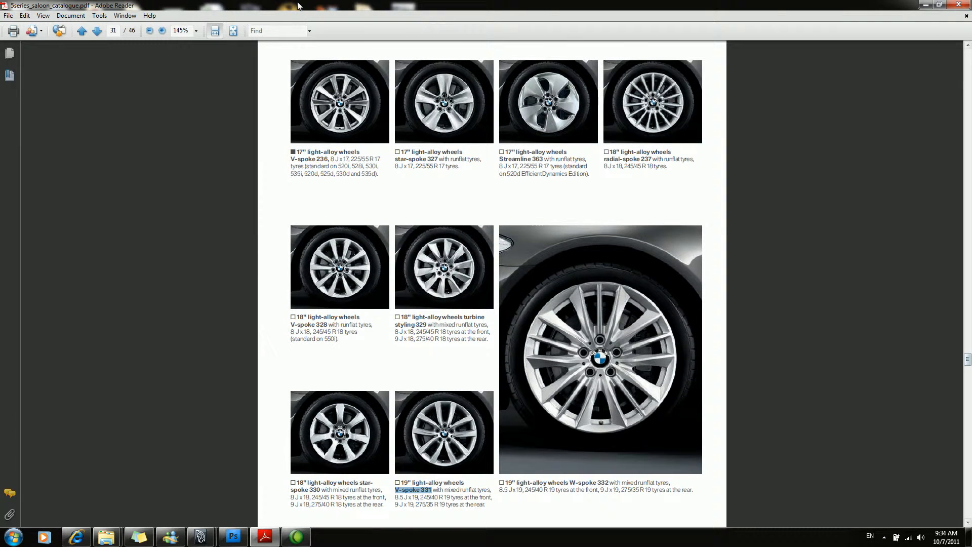
pyautogui.click(196, 31)
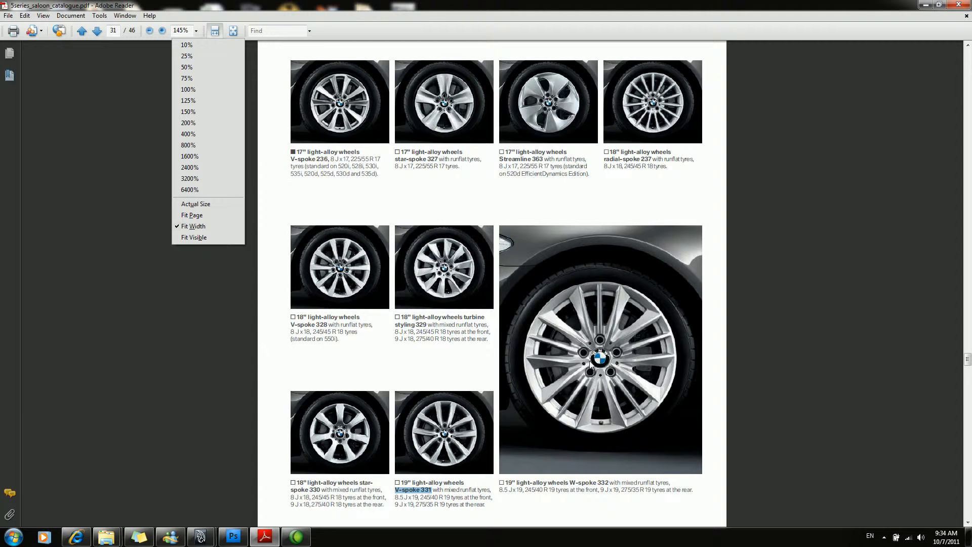
pyautogui.moveTo(541, 293)
pyautogui.mouseDown()
pyautogui.moveTo(650, 308)
pyautogui.moveTo(588, 433)
pyautogui.moveTo(625, 292)
pyautogui.moveTo(654, 319)
pyautogui.mouseUp()
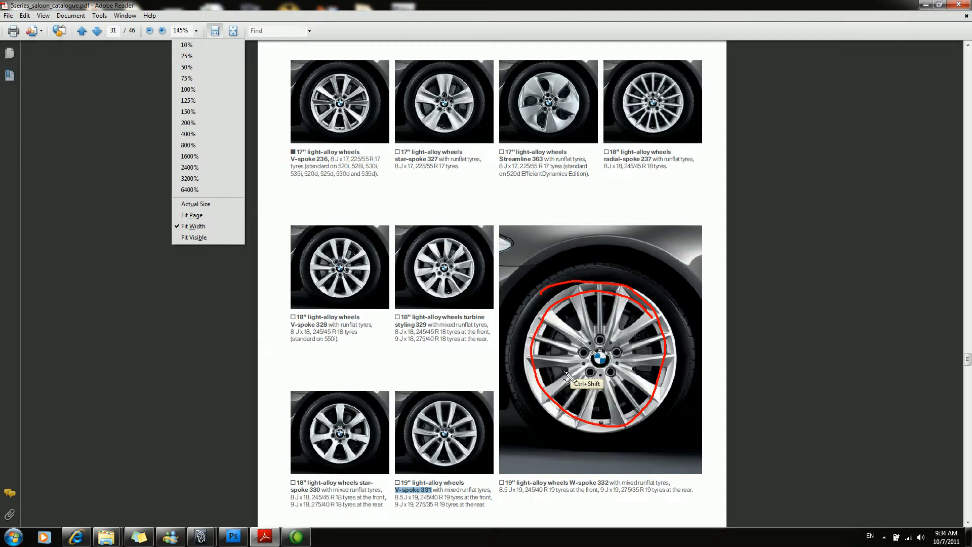
pyautogui.press('Escape')
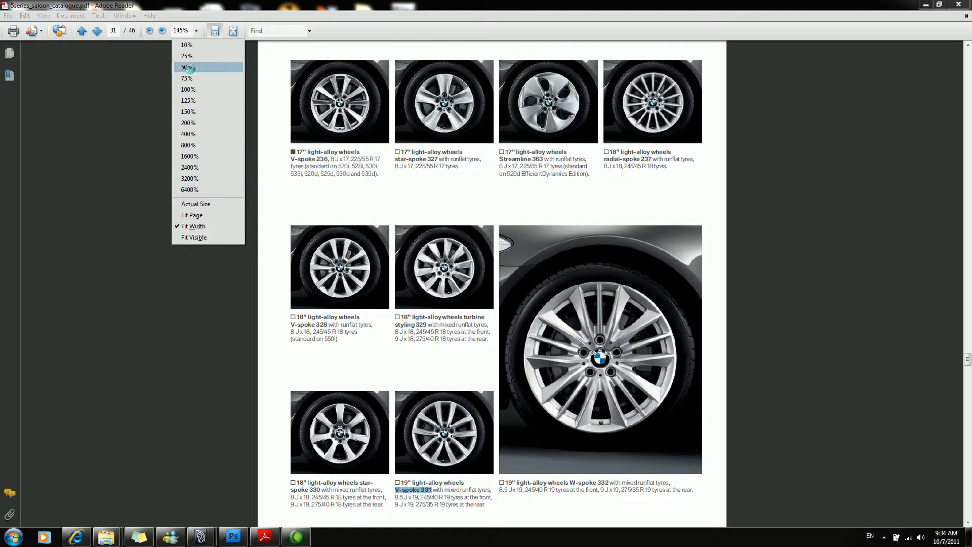
# Inspect the catalogue at 200% and 800% zoom, then return to the wheel options on page 31 at 100%.
pyautogui.click(190, 123)
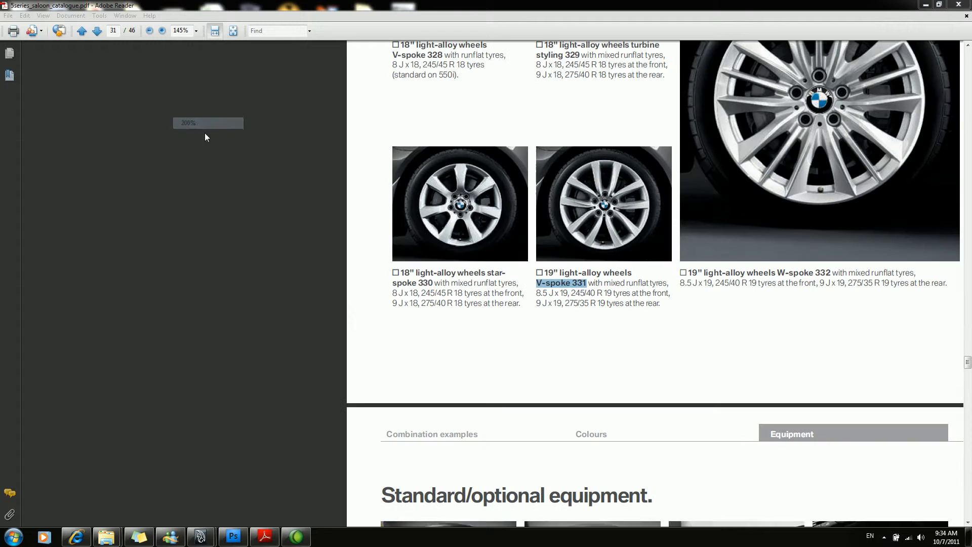
pyautogui.click(196, 31)
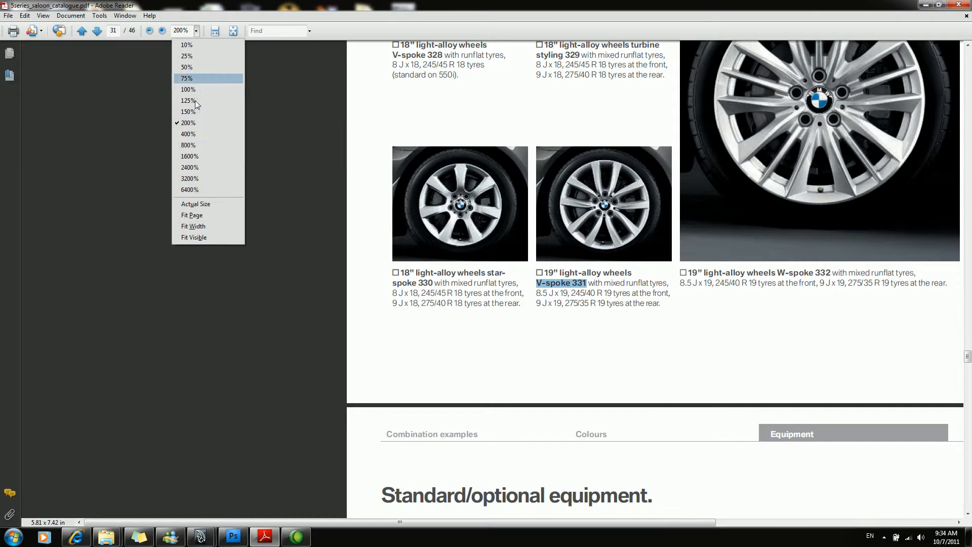
pyautogui.click(191, 155)
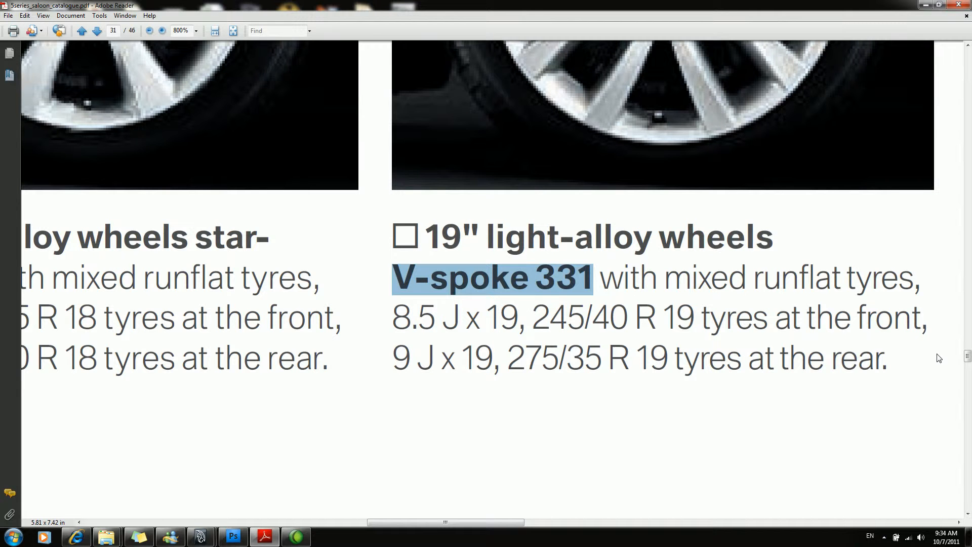
pyautogui.moveTo(968, 358)
pyautogui.mouseDown()
pyautogui.moveTo(970, 381)
pyautogui.moveTo(968, 364)
pyautogui.mouseUp()
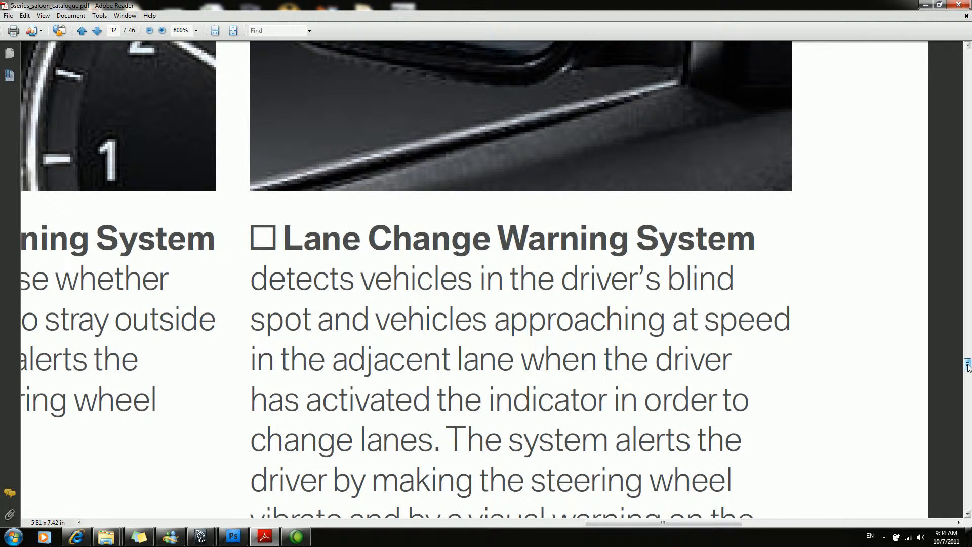
pyautogui.moveTo(969, 366); pyautogui.dragTo(968, 386)
pyautogui.click(196, 31)
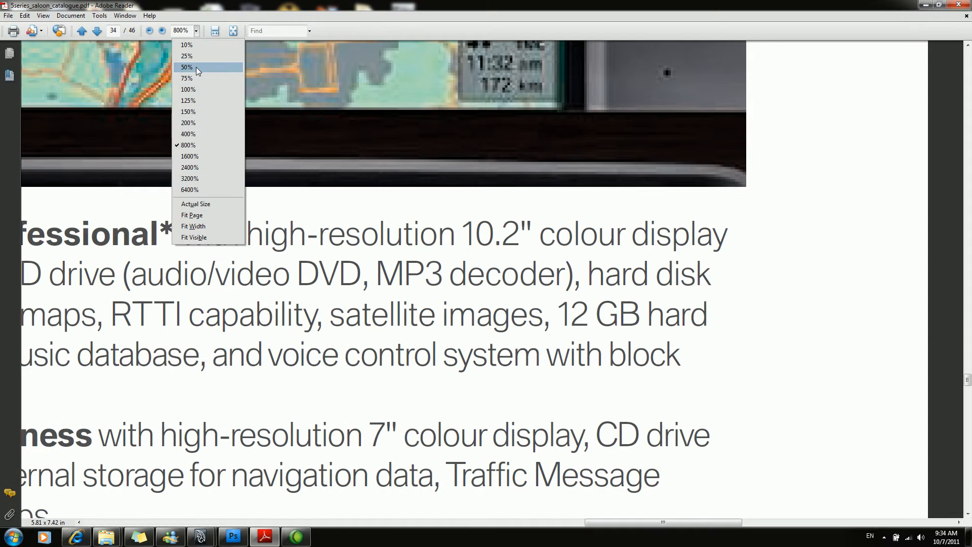
pyautogui.click(207, 196)
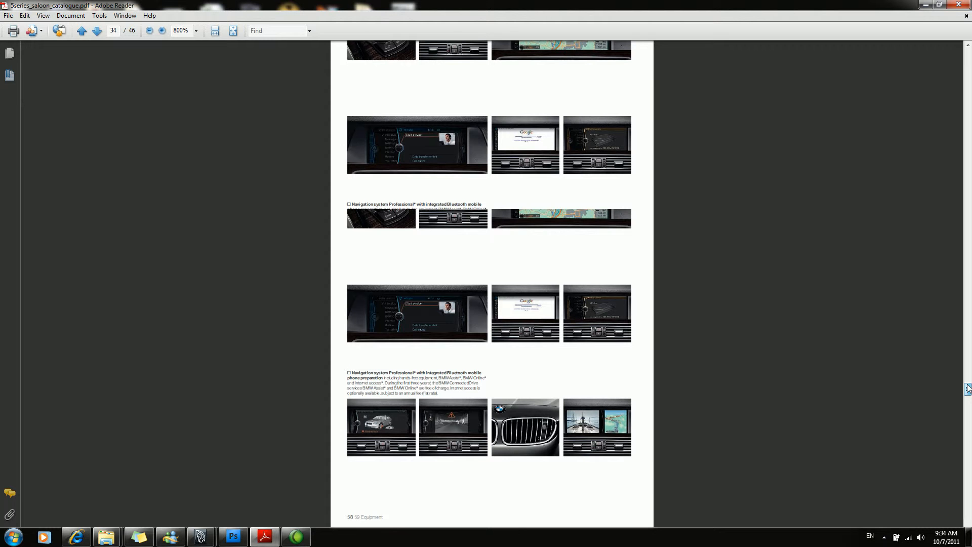
pyautogui.moveTo(967, 385); pyautogui.dragTo(967, 361)
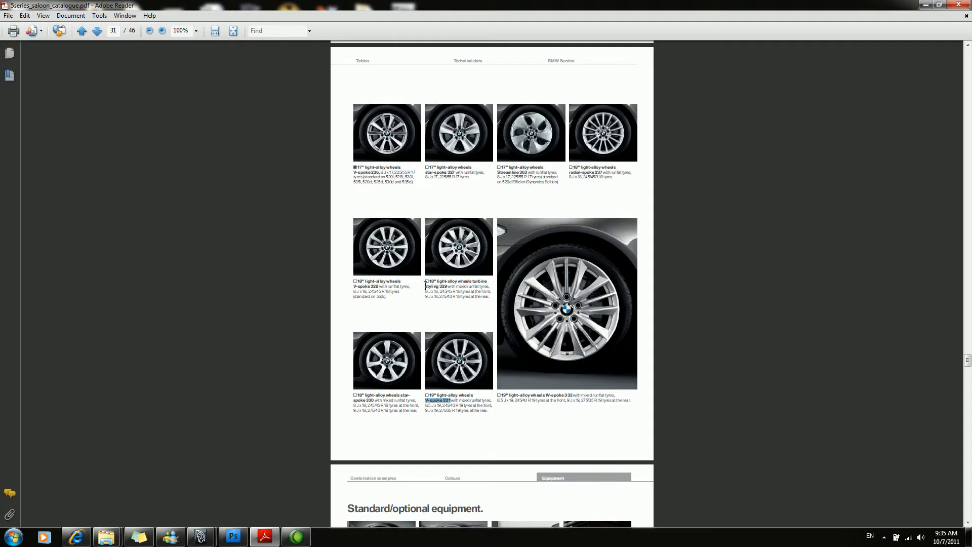
# Select the wheel name "V-spoke 331" in the catalogue and search Google Images for it in Internet Explorer.
pyautogui.moveTo(426, 286); pyautogui.dragTo(440, 289)
pyautogui.click(440, 289)
pyautogui.moveTo(425, 400); pyautogui.dragTo(452, 402)
pyautogui.click(76, 536)
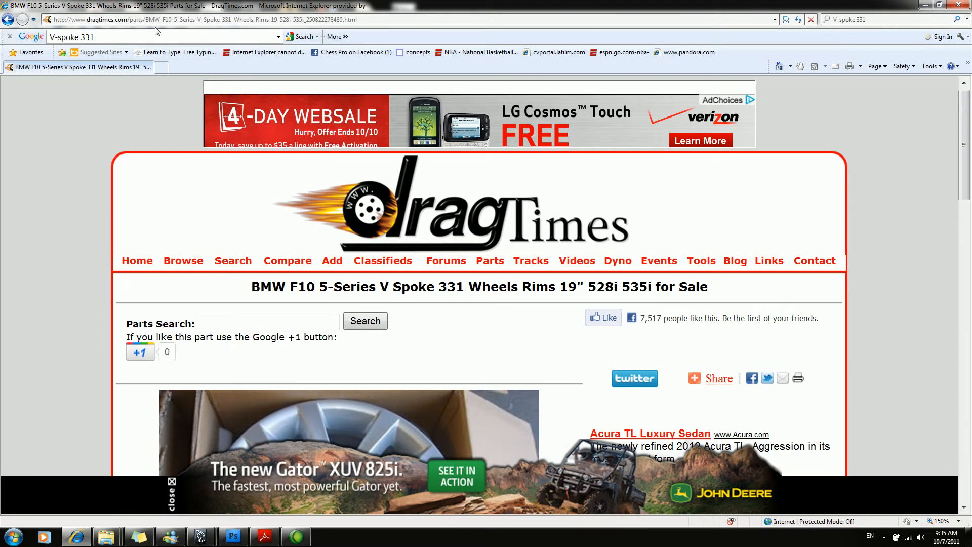
pyautogui.click(76, 37)
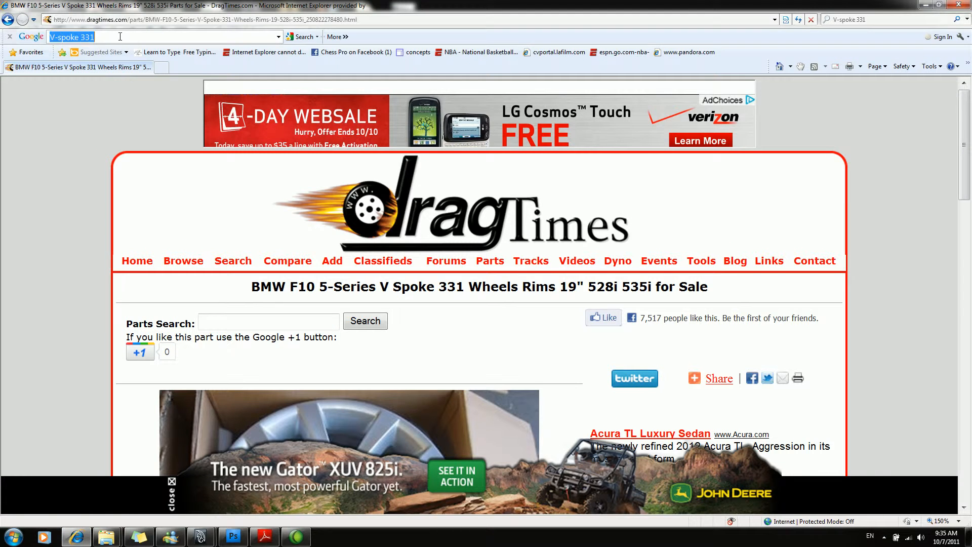
pyautogui.press('Return')
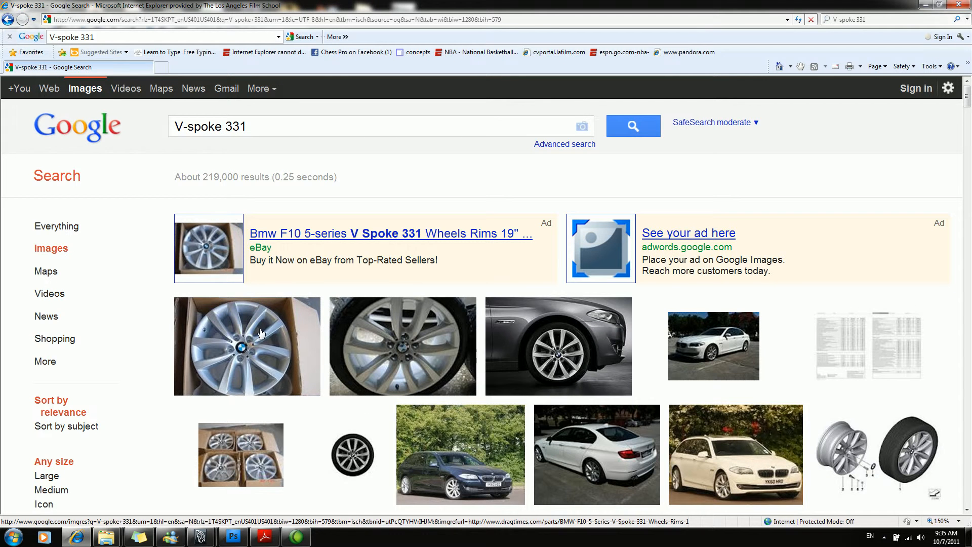
pyautogui.moveTo(253, 334)
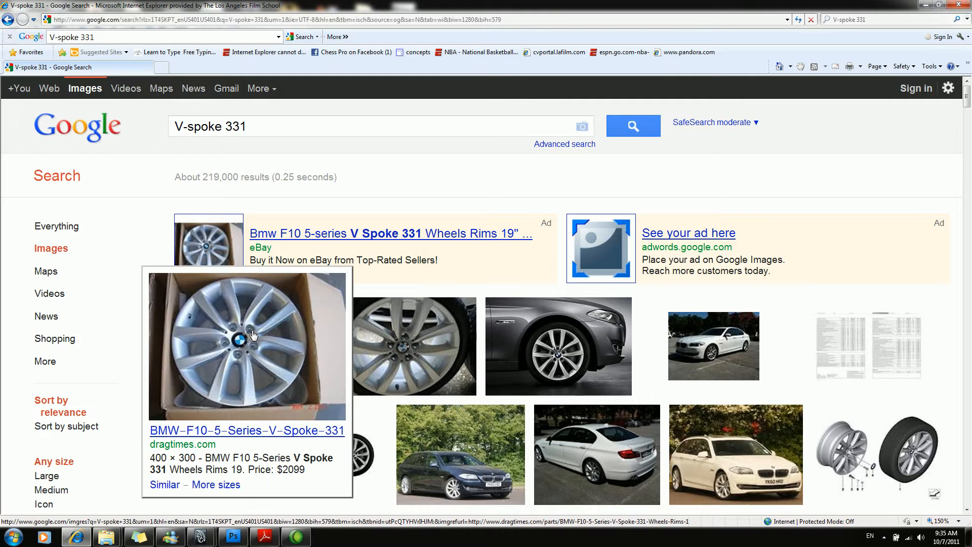
# Switch to Photoshop and examine the photo of the boxed V-spoke 331 wheel at 300% zoom.
pyautogui.click(235, 536)
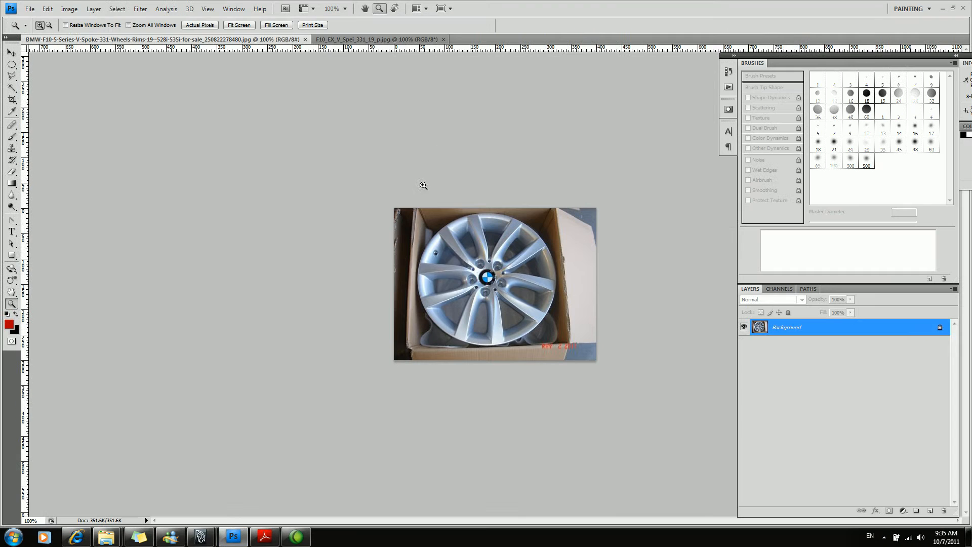
pyautogui.click(483, 298)
pyautogui.click(483, 297)
pyautogui.click(483, 298)
pyautogui.keyDown('alt'); pyautogui.click(481, 305); pyautogui.keyUp('alt')
# Inspect F10_EX_V_Spei_331_19_p.jpg at 500% zoom and compare it with the boxed wheel photo at 200%.
pyautogui.click(377, 39)
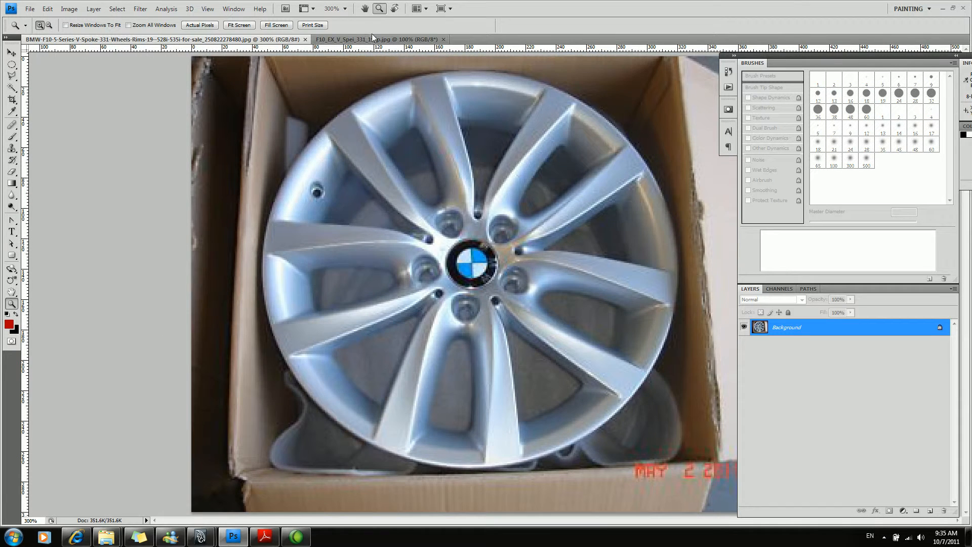
pyautogui.click(506, 316)
pyautogui.click(506, 316)
pyautogui.click(507, 316)
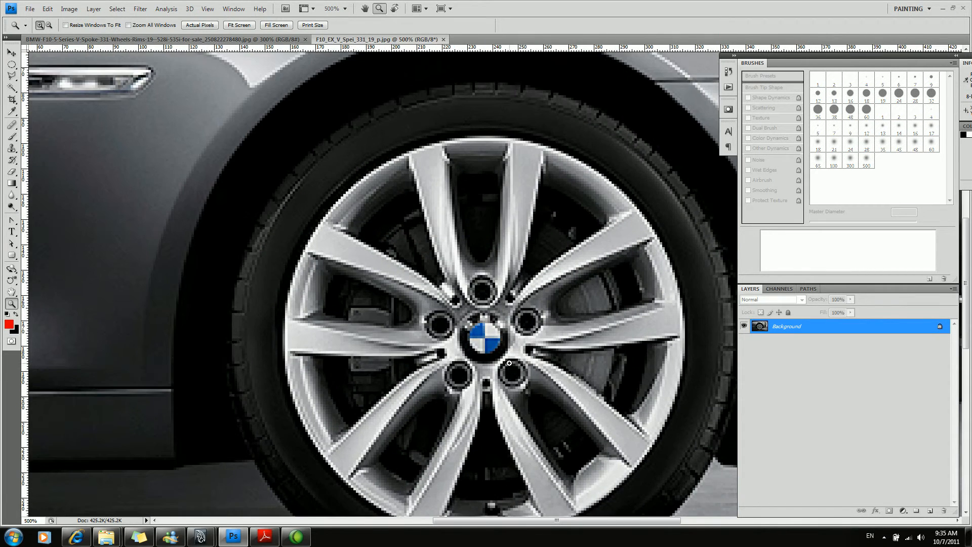
pyautogui.press('h')
pyautogui.moveTo(445, 324); pyautogui.dragTo(419, 260)
pyautogui.click(248, 40)
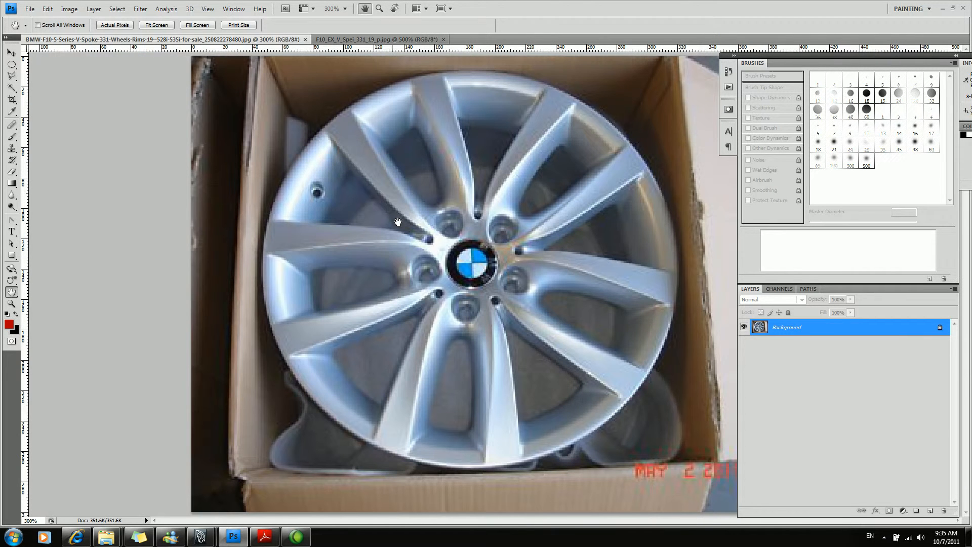
pyautogui.press('z')
pyautogui.keyDown('alt'); pyautogui.click(451, 280); pyautogui.keyUp('alt')
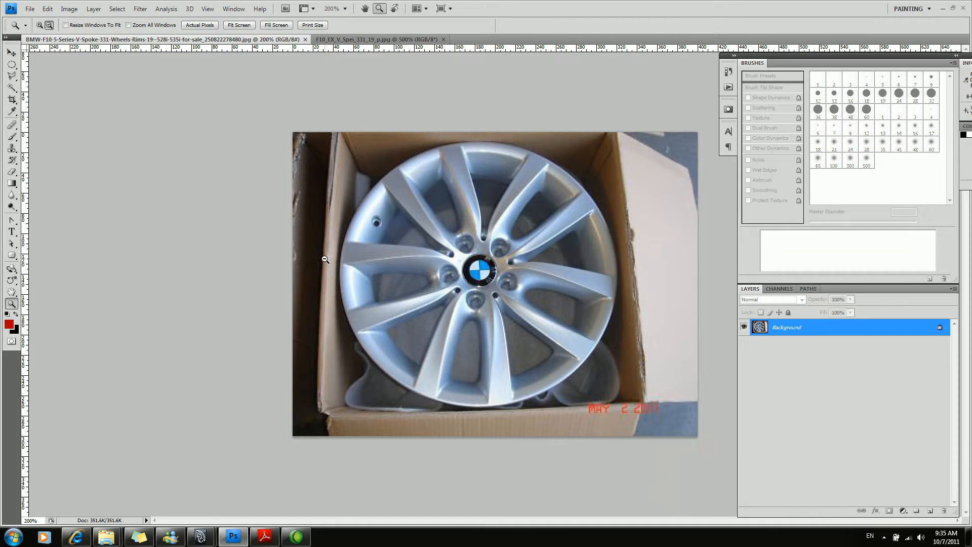
# Switch back to the browser's image results and examine the exploded wheel and tyre diagram 00210184.jpg.
pyautogui.hotkey('alt', 'Tab')
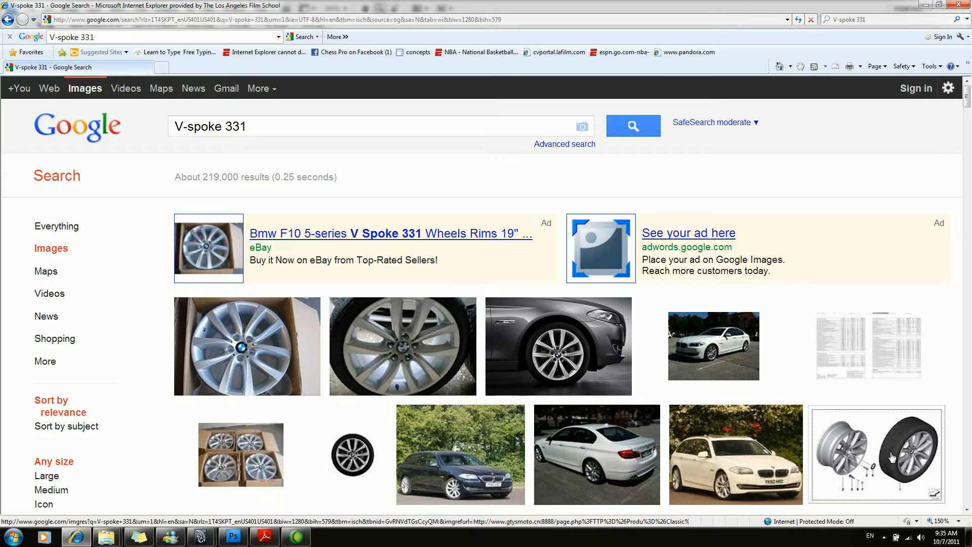
pyautogui.moveTo(892, 452)
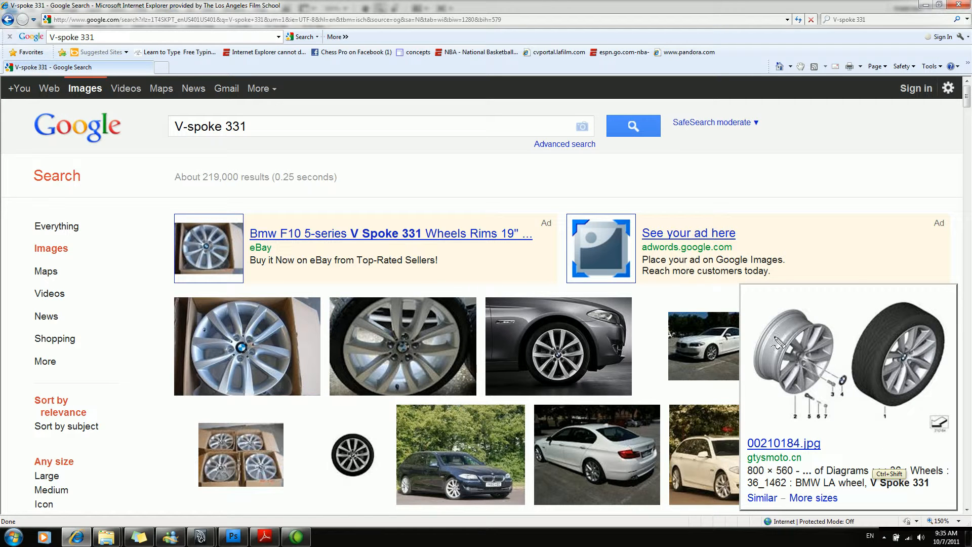
pyautogui.moveTo(763, 299)
pyautogui.mouseDown()
pyautogui.moveTo(943, 412)
pyautogui.moveTo(833, 276)
pyautogui.moveTo(860, 279)
pyautogui.mouseUp()
pyautogui.moveTo(947, 277); pyautogui.dragTo(654, 425)
pyautogui.moveTo(747, 274); pyautogui.dragTo(956, 503)
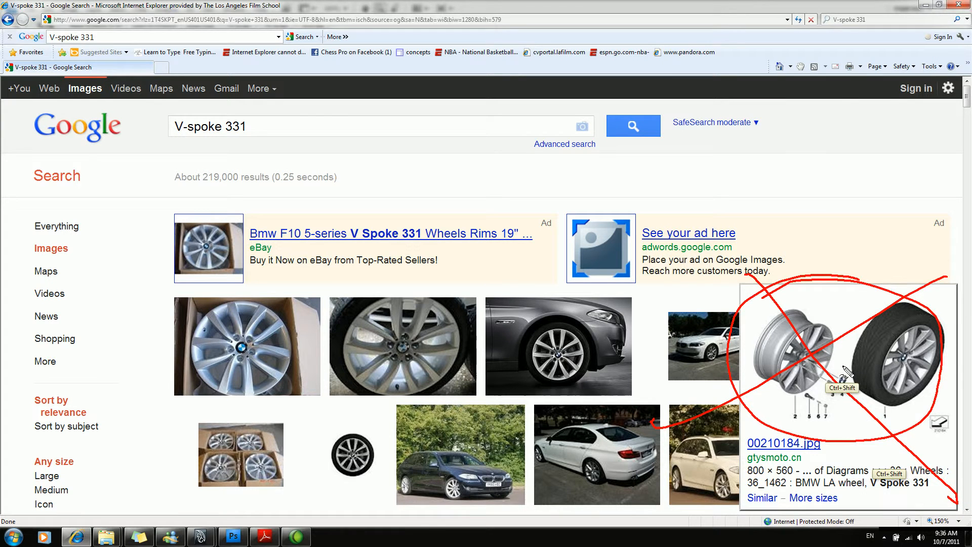
pyautogui.hotkey('ctrl', 'shift', 'd')
pyautogui.hotkey('ctrl', 'shift', 'd')
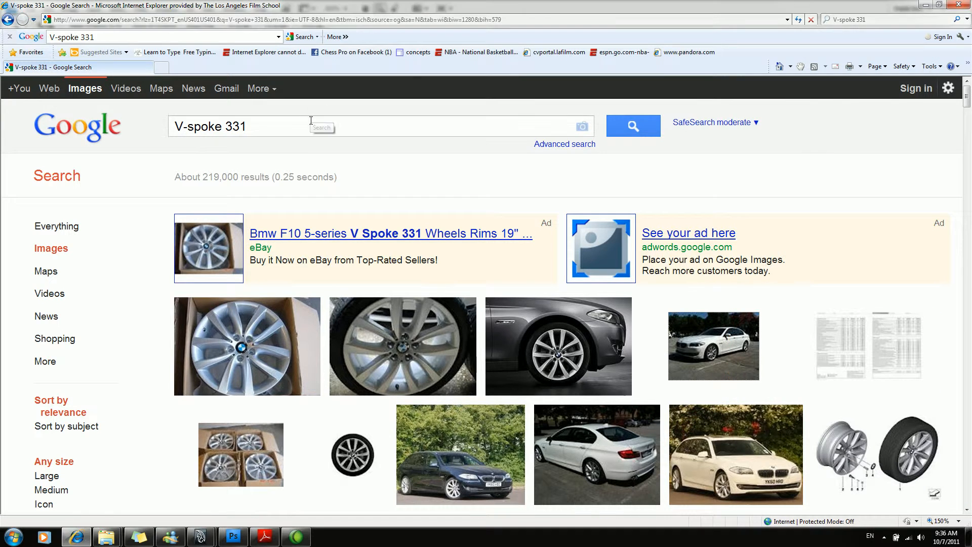
# Open the wheel and tyre diagram and save it as JPEG 00210184 in the BMW 5 series pictures folder.
pyautogui.click(843, 453)
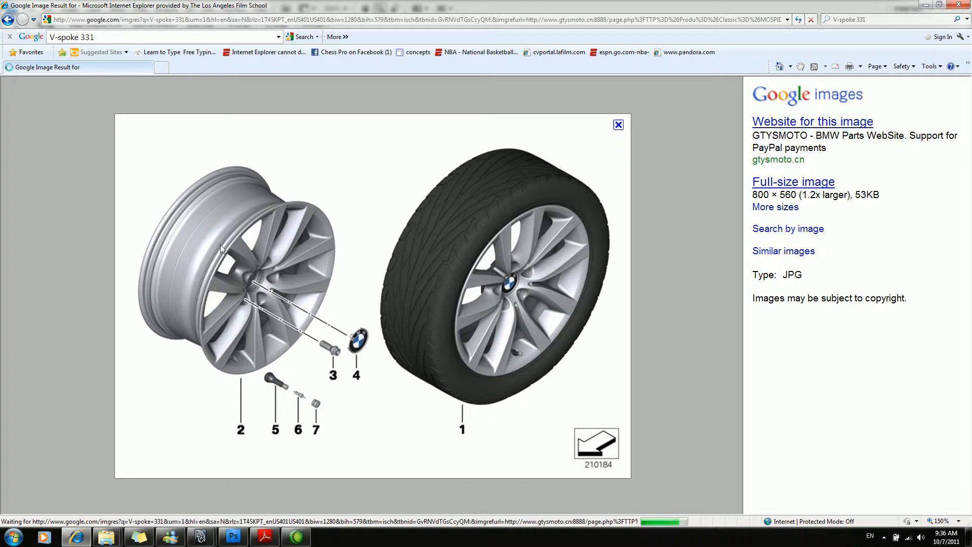
pyautogui.rightClick(343, 247)
pyautogui.click(410, 326)
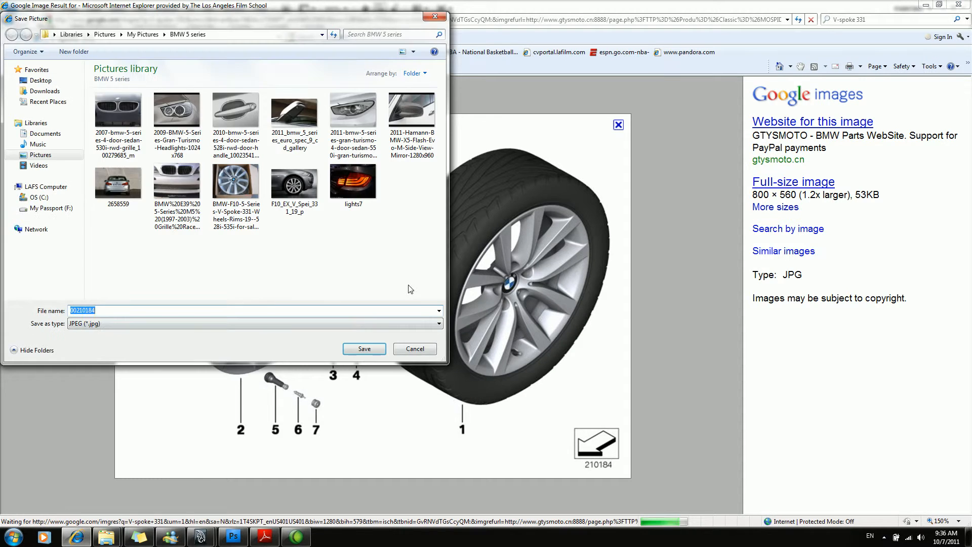
pyautogui.click(365, 348)
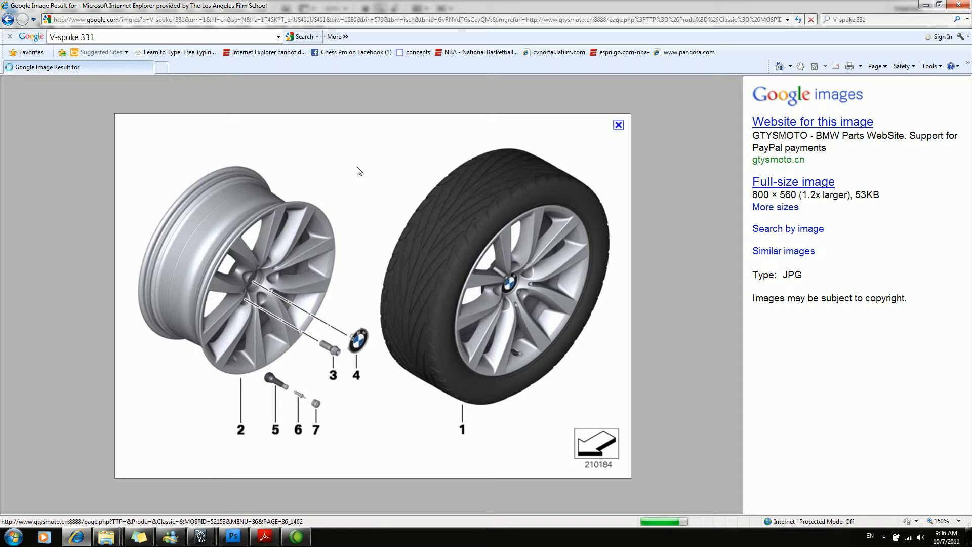
# Switch to Photoshop and create a new 1024 by 1024 pixel RGB document at 72 pixels/inch with a white background.
pyautogui.hotkey('alt', 'Tab')
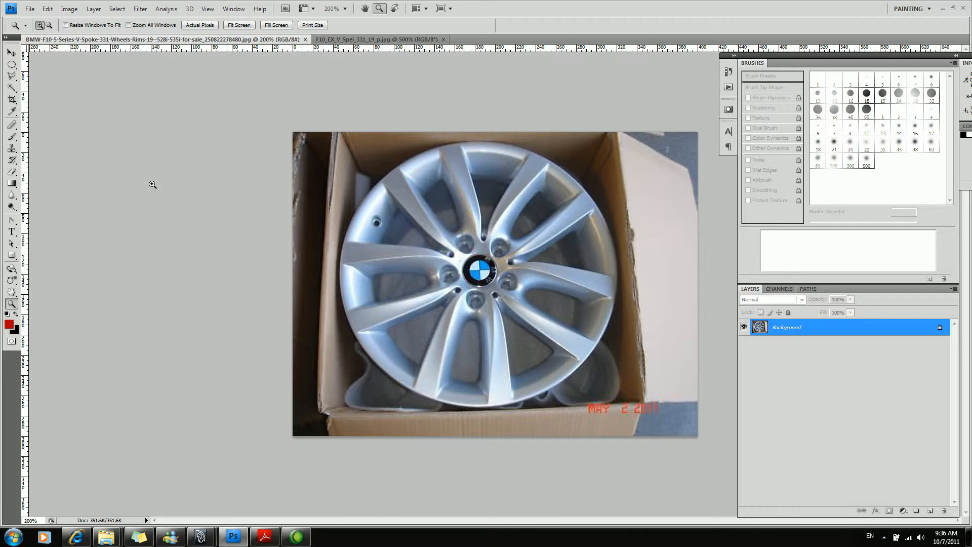
pyautogui.click(30, 9)
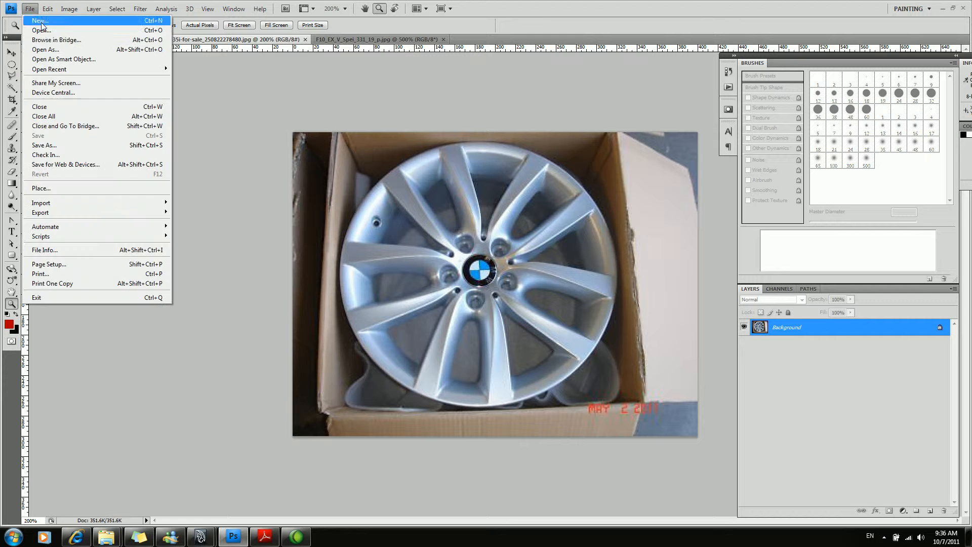
pyautogui.click(38, 23)
pyautogui.doubleClick(198, 178)
pyautogui.write('1024')
pyautogui.press('Tab')
pyautogui.write('1204')
pyautogui.press('BackSpace')
pyautogui.press('BackSpace')
pyautogui.press('BackSpace')
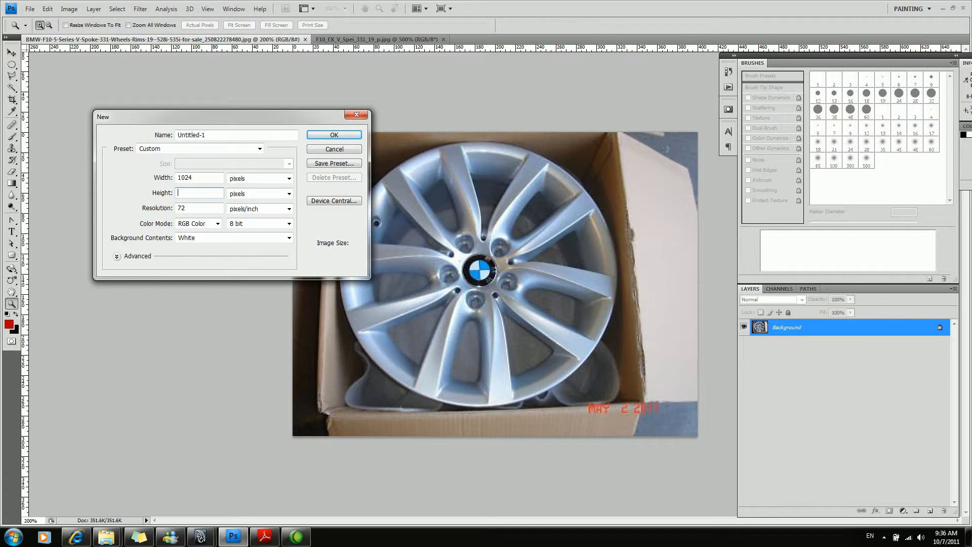
pyautogui.write('02')
pyautogui.press('BackSpace')
pyautogui.press('BackSpace')
pyautogui.press('BackSpace')
pyautogui.write('1024')
pyautogui.click(352, 135)
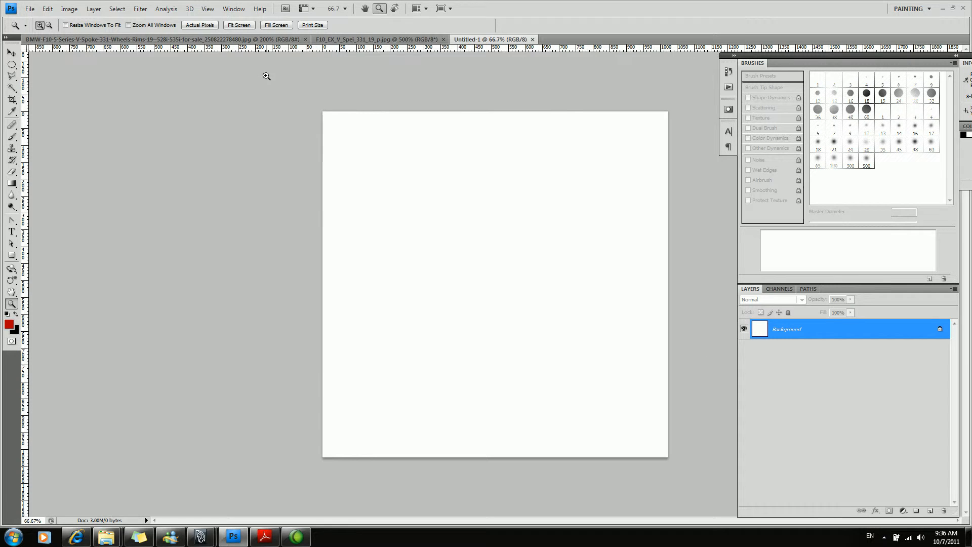
# Copy the whole boxed wheel photo and paste it as a layer into the blank 1024 by 1024 pixel document.
pyautogui.click(358, 39)
pyautogui.click(259, 40)
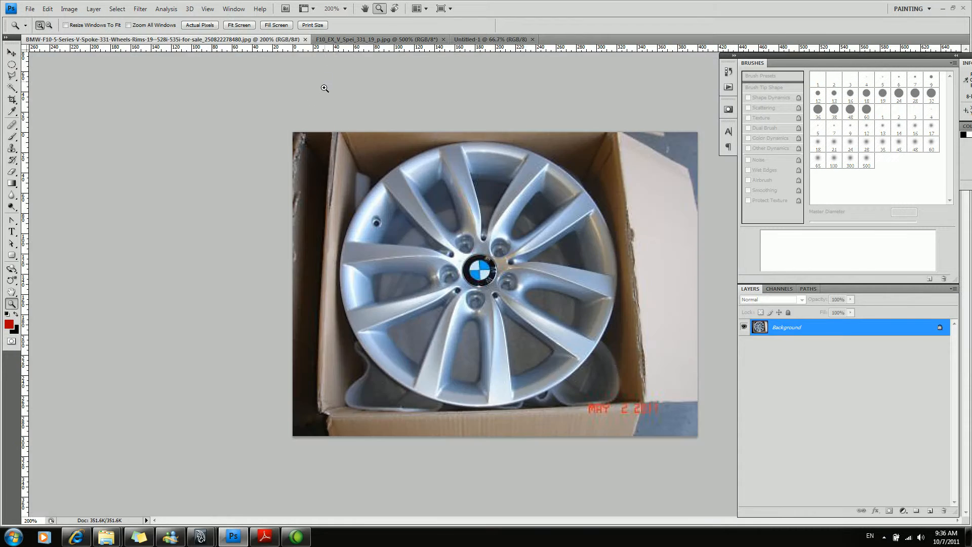
pyautogui.hotkey('ctrl', 'a')
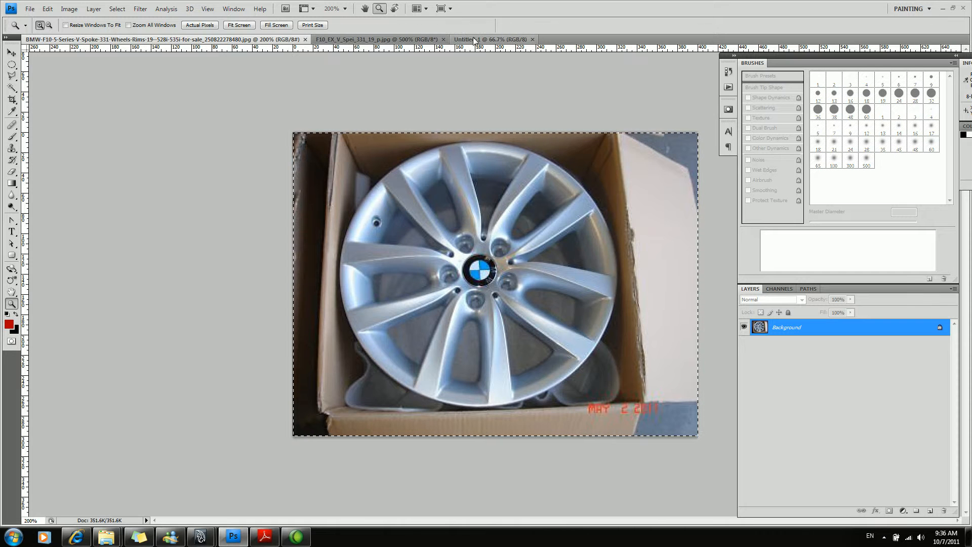
pyautogui.click(491, 39)
pyautogui.hotkey('ctrl', 'v')
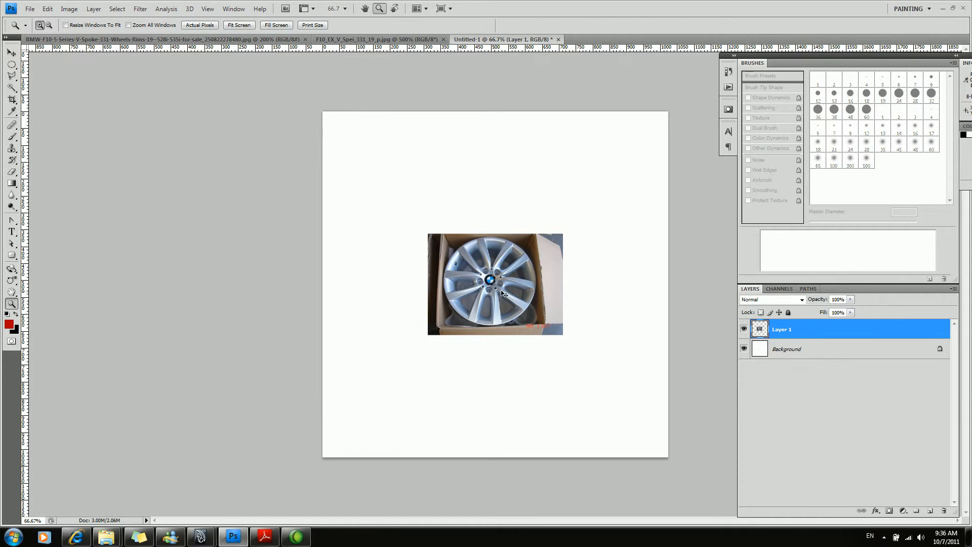
# Enlarge the pasted wheel photo until it fills the square canvas and position the wheel near the canvas centre.
pyautogui.hotkey('ctrl', 't')
pyautogui.keyDown('alt'); pyautogui.keyDown('shift'); pyautogui.moveTo(556, 337); pyautogui.dragTo(730, 461); pyautogui.keyUp('shift'); pyautogui.keyUp('alt')
pyautogui.press('Return')
pyautogui.press('z')
pyautogui.press('v')
pyautogui.moveTo(485, 304); pyautogui.dragTo(513, 314)
pyautogui.click(503, 289)
pyautogui.keyDown('alt'); pyautogui.click(506, 287); pyautogui.keyUp('alt')
pyautogui.press('v')
pyautogui.moveTo(500, 277); pyautogui.dragTo(497, 277)
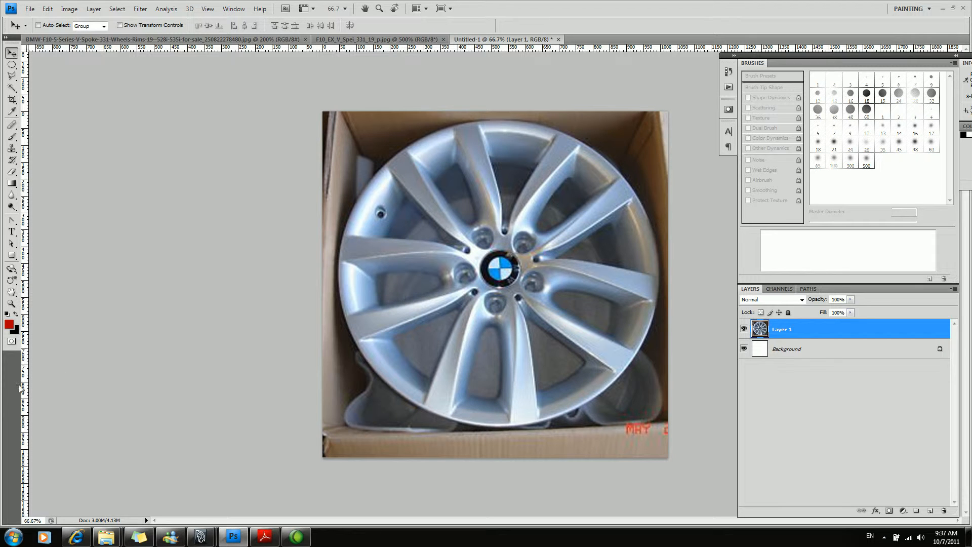
pyautogui.hotkey('ctrl', 't')
pyautogui.moveTo(271, 111); pyautogui.dragTo(360, 112)
pyautogui.press('Escape')
# Circle the lug hole below the hub in red, sketch a tapered hole and a ring beside the wheel, and clear the marks.
pyautogui.moveTo(501, 312)
pyautogui.mouseDown()
pyautogui.moveTo(481, 296)
pyautogui.moveTo(503, 314)
pyautogui.mouseUp()
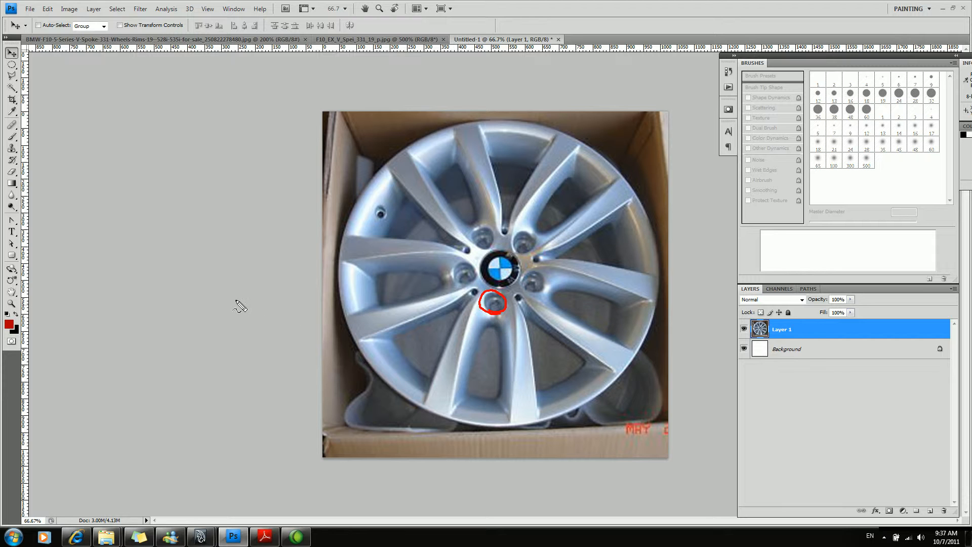
pyautogui.moveTo(174, 271); pyautogui.dragTo(264, 256)
pyautogui.moveTo(178, 268); pyautogui.dragTo(225, 327)
pyautogui.moveTo(266, 244); pyautogui.dragTo(273, 331)
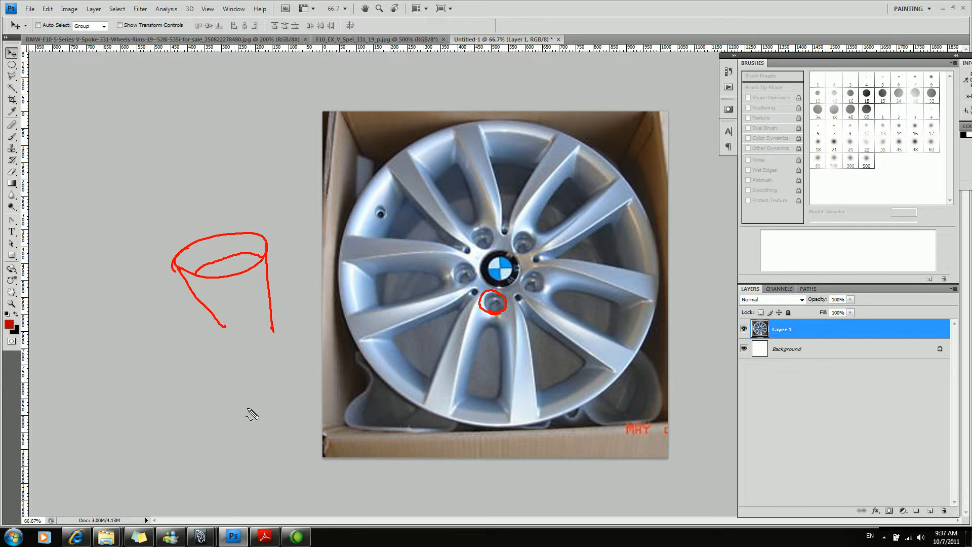
pyautogui.moveTo(234, 202)
pyautogui.mouseDown()
pyautogui.moveTo(191, 152)
pyautogui.moveTo(245, 196)
pyautogui.moveTo(281, 170)
pyautogui.moveTo(233, 126)
pyautogui.moveTo(195, 166)
pyautogui.moveTo(222, 200)
pyautogui.mouseUp()
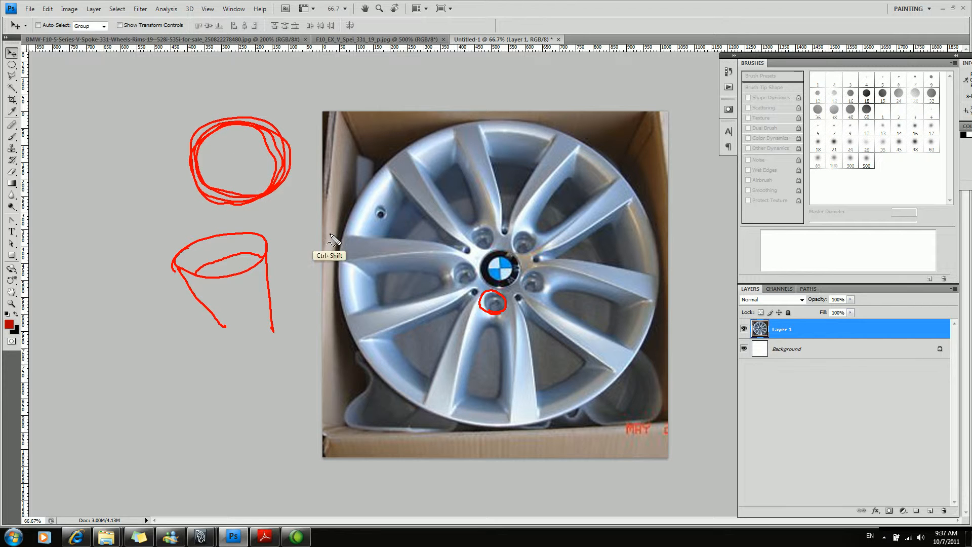
pyautogui.hotkey('ctrl', 'shift', 'd')
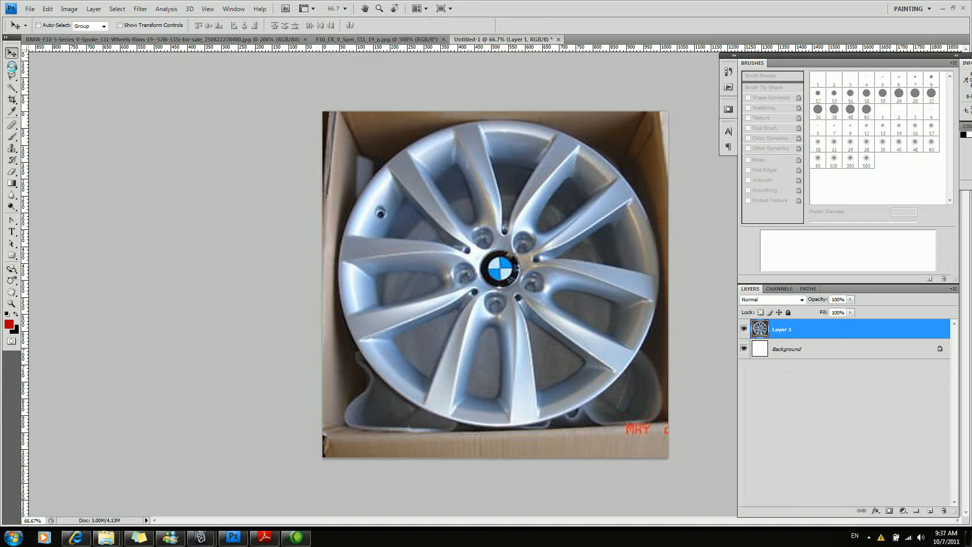
# Check the wheel's roundness by fitting circular selections around the outer rim.
pyautogui.click(12, 65)
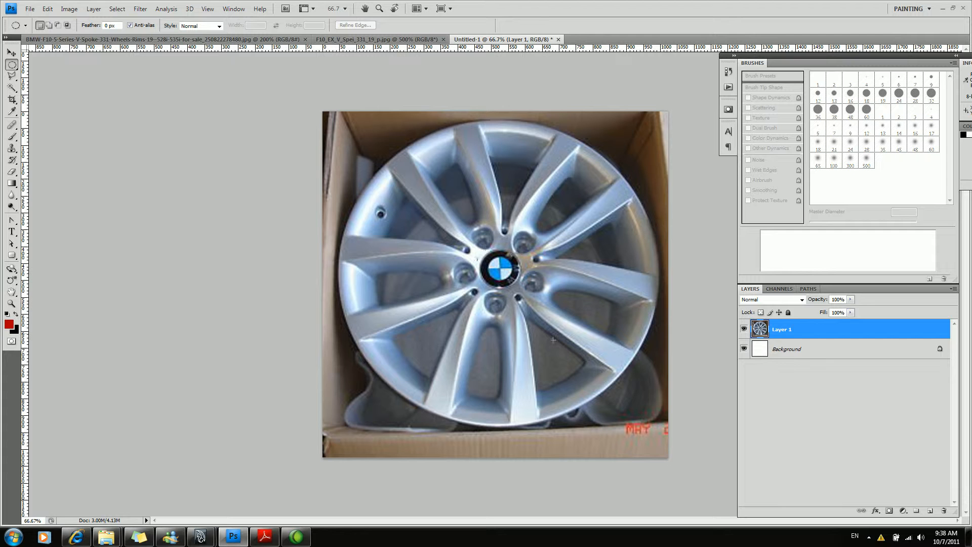
pyautogui.moveTo(667, 428); pyautogui.dragTo(664, 428)
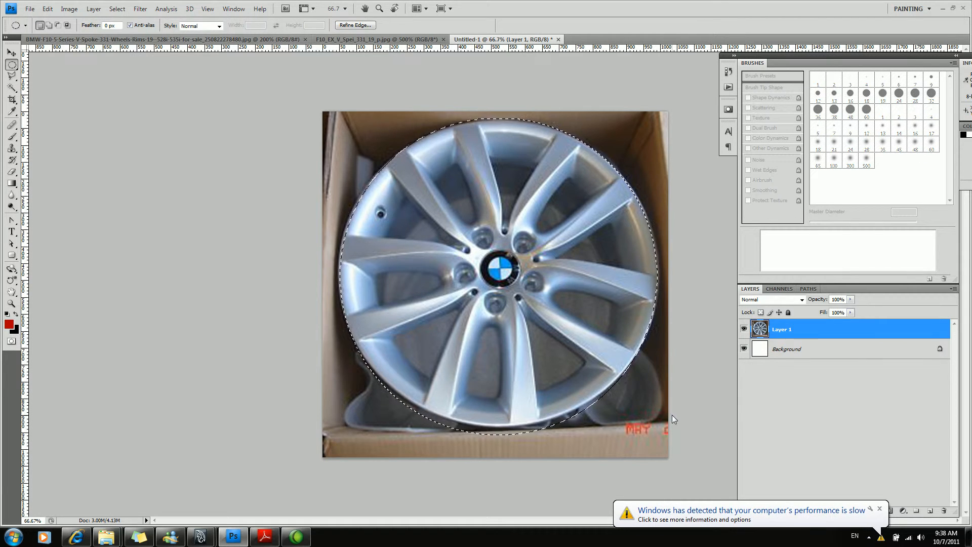
pyautogui.click(673, 249)
pyautogui.keyDown('alt'); pyautogui.keyDown('shift'); pyautogui.moveTo(510, 280); pyautogui.dragTo(648, 342); pyautogui.keyUp('shift'); pyautogui.keyUp('alt')
pyautogui.keyDown('alt'); pyautogui.keyDown('shift'); pyautogui.moveTo(807, 387); pyautogui.dragTo(955, 427); pyautogui.keyUp('shift'); pyautogui.keyUp('alt')
pyautogui.keyDown('alt'); pyautogui.keyDown('shift'); pyautogui.moveTo(890, 511); pyautogui.dragTo(958, 429); pyautogui.keyUp('shift'); pyautogui.keyUp('alt')
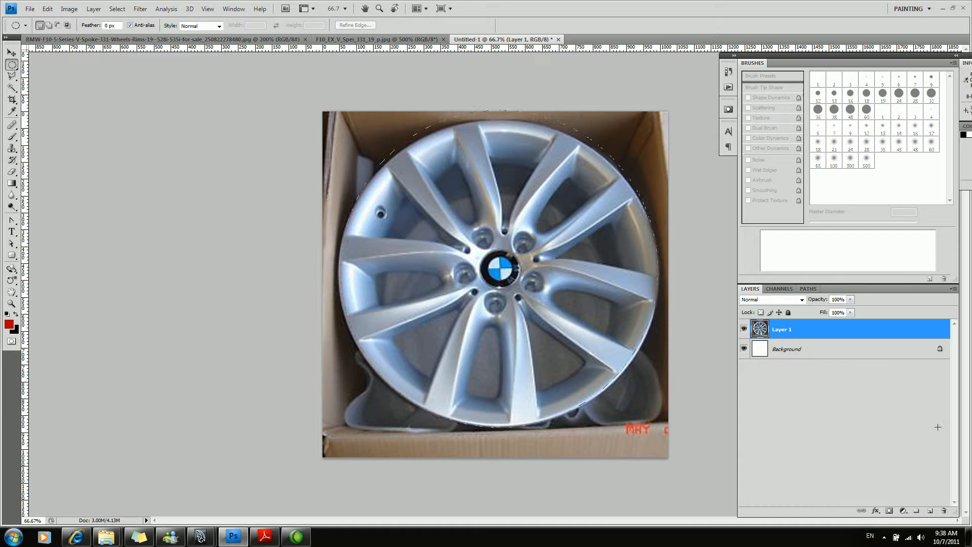
pyautogui.keyDown('alt'); pyautogui.keyDown('shift'); pyautogui.moveTo(941, 428); pyautogui.dragTo(941, 428); pyautogui.keyUp('shift'); pyautogui.keyUp('alt')
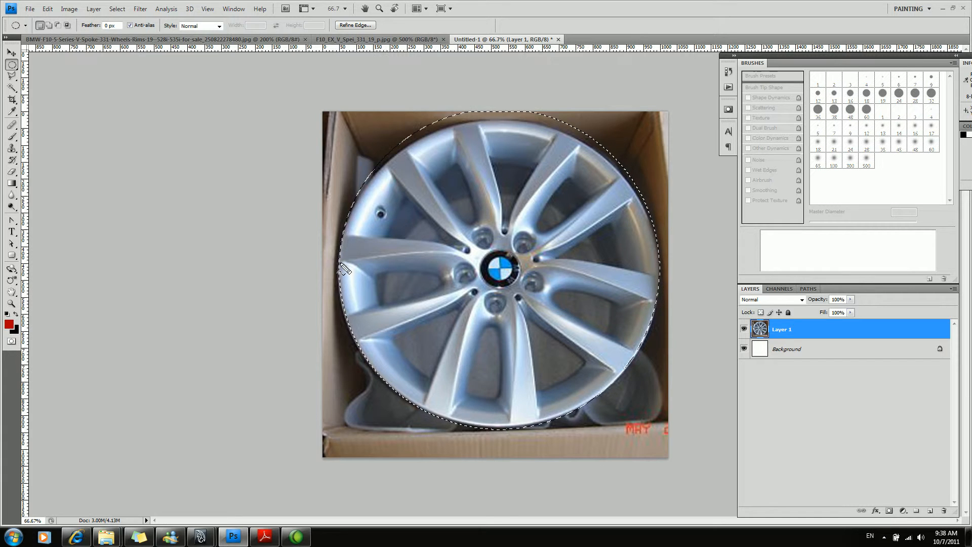
# Trace the lower rim and draw red lines across the wheel through the hub, and clear the marks and the circular selection.
pyautogui.moveTo(341, 239)
pyautogui.mouseDown()
pyautogui.moveTo(351, 312)
pyautogui.moveTo(372, 362)
pyautogui.moveTo(408, 399)
pyautogui.moveTo(471, 422)
pyautogui.mouseUp()
pyautogui.moveTo(659, 277)
pyautogui.mouseDown()
pyautogui.moveTo(591, 402)
pyautogui.moveTo(493, 413)
pyautogui.mouseUp()
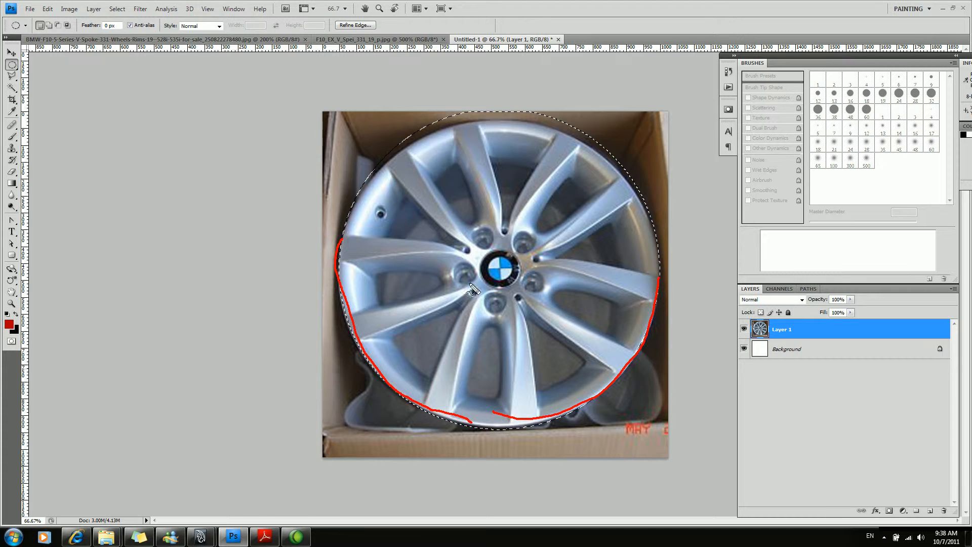
pyautogui.moveTo(344, 252)
pyautogui.mouseDown()
pyautogui.moveTo(468, 283)
pyautogui.moveTo(661, 301)
pyautogui.mouseUp()
pyautogui.moveTo(479, 425)
pyautogui.mouseDown()
pyautogui.moveTo(497, 267)
pyautogui.moveTo(329, 306)
pyautogui.mouseUp()
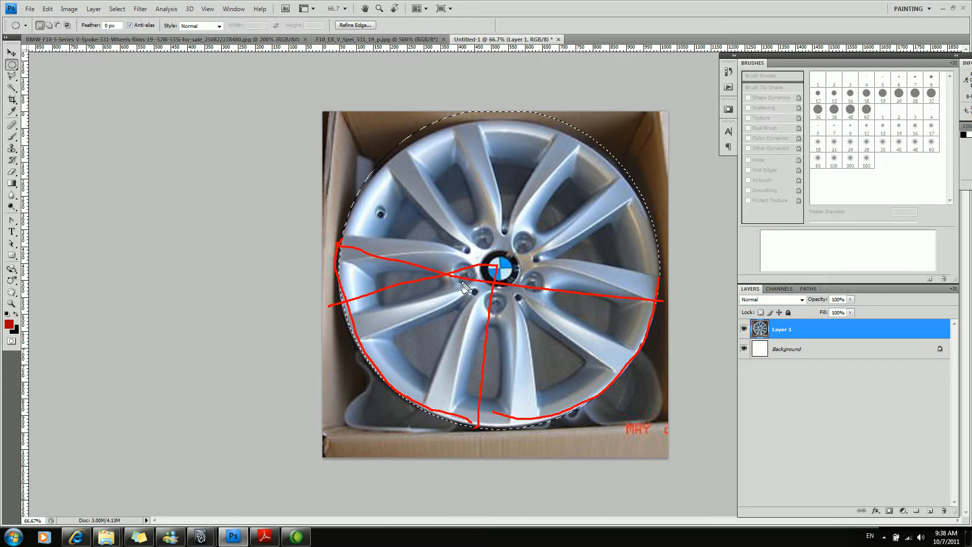
pyautogui.press('Escape')
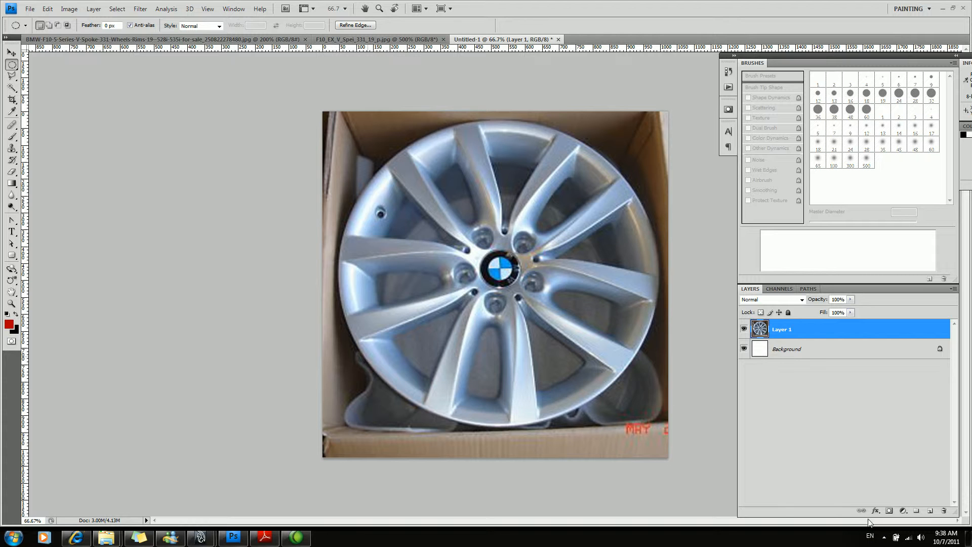
pyautogui.click(884, 538)
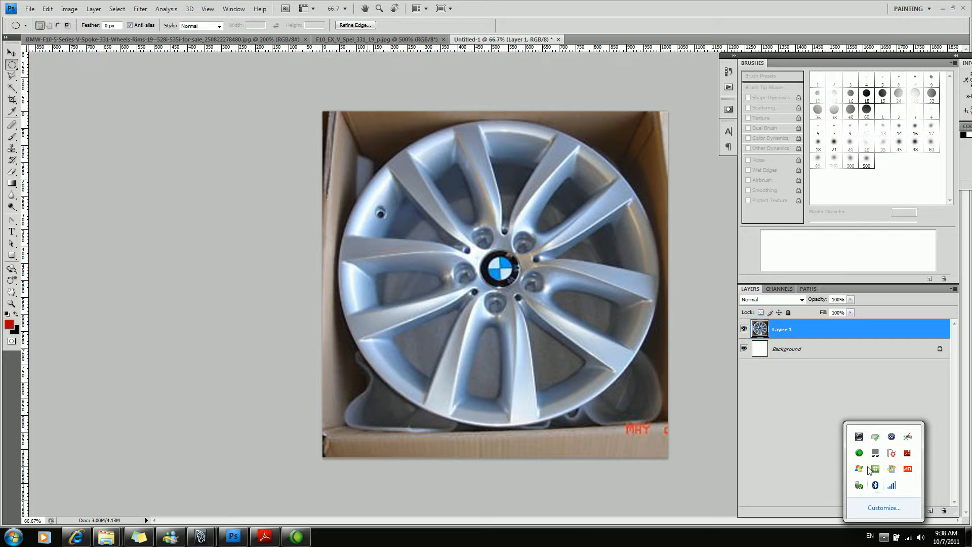
pyautogui.click(534, 407)
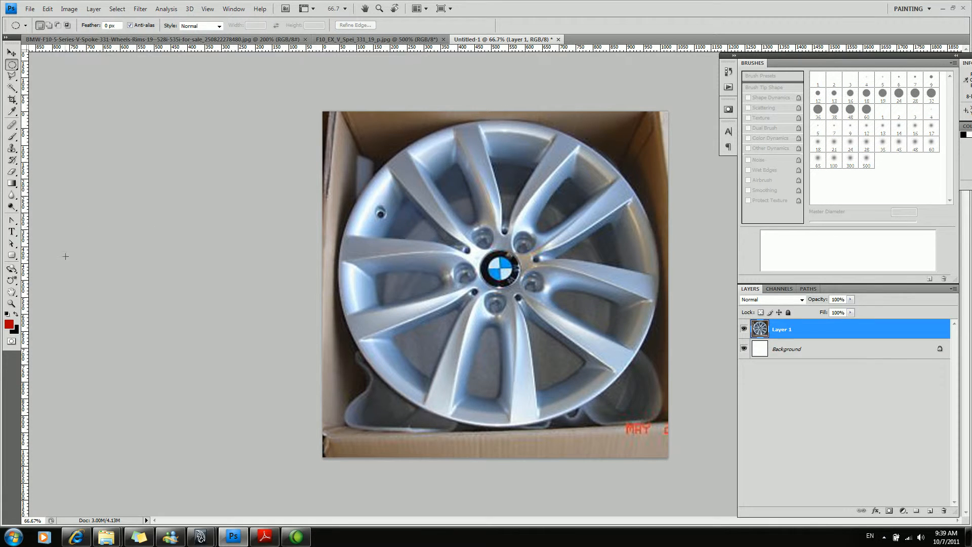
# Place a vertical guide at the canvas centre and rotate the wheel layer -6.6°, centring the hub and its lower lug hole on it.
pyautogui.press('v')
pyautogui.moveTo(24, 284); pyautogui.dragTo(497, 318)
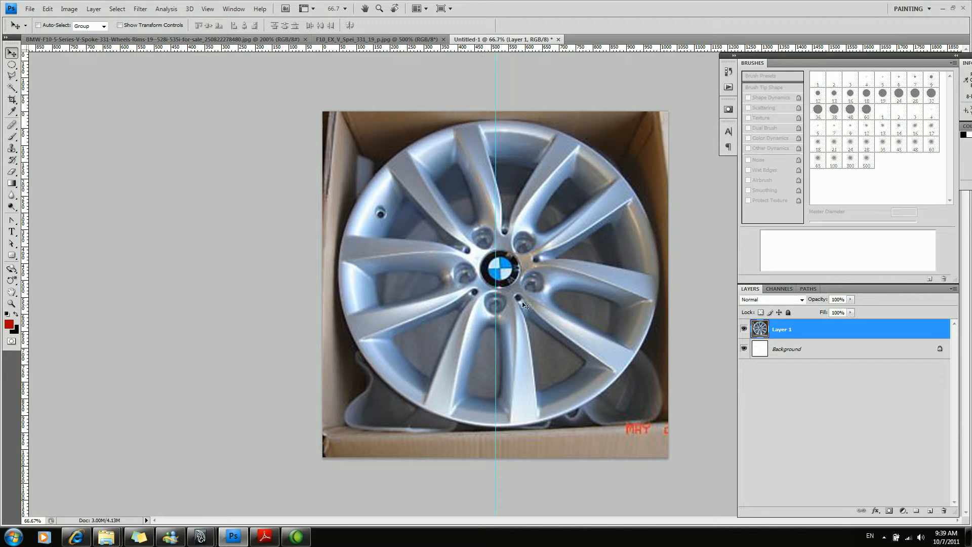
pyautogui.hotkey('ctrl', 't')
pyautogui.moveTo(276, 104); pyautogui.dragTo(255, 133)
pyautogui.moveTo(518, 237); pyautogui.dragTo(515, 234)
pyautogui.moveTo(267, 124); pyautogui.dragTo(257, 127)
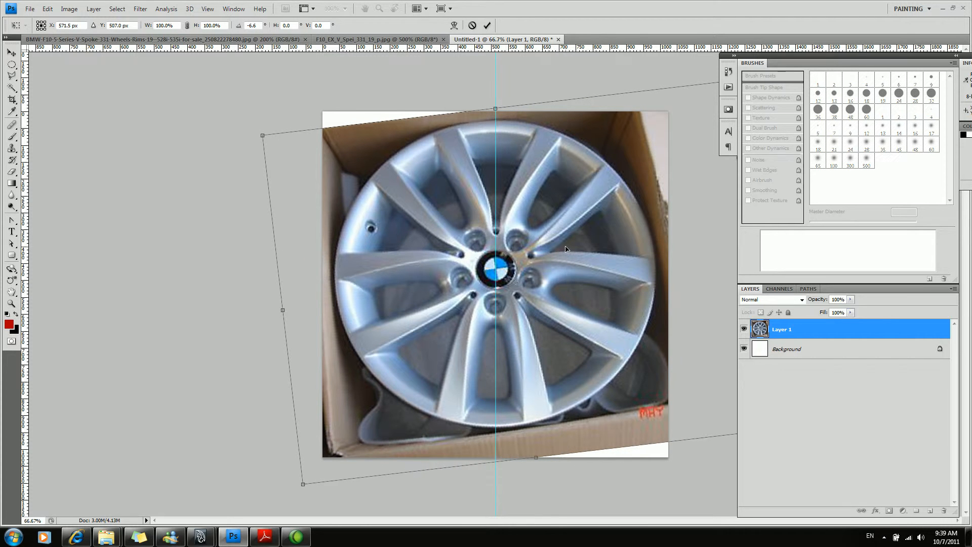
pyautogui.press('Return')
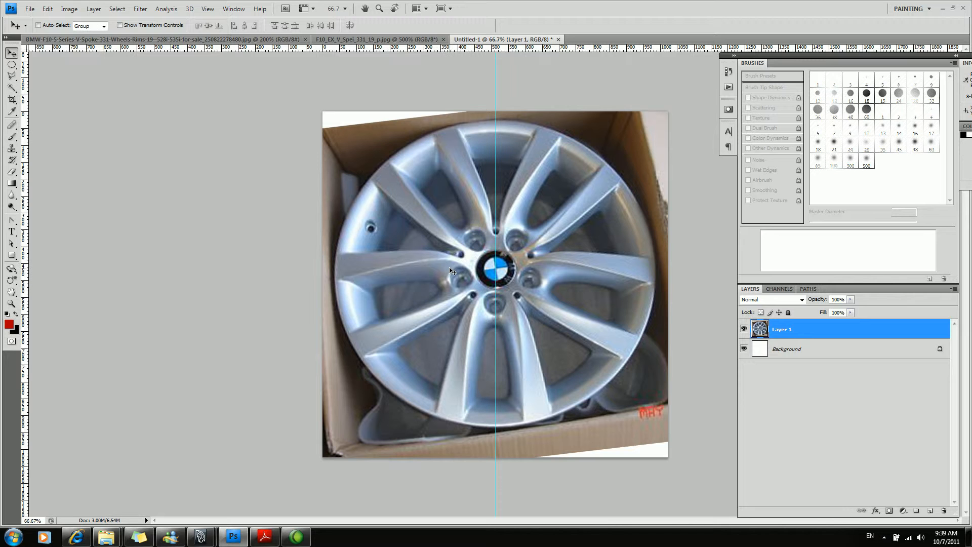
# Delete the half of the wheel layer to the right of the vertical guide using a rectangular selection.
pyautogui.press('m')
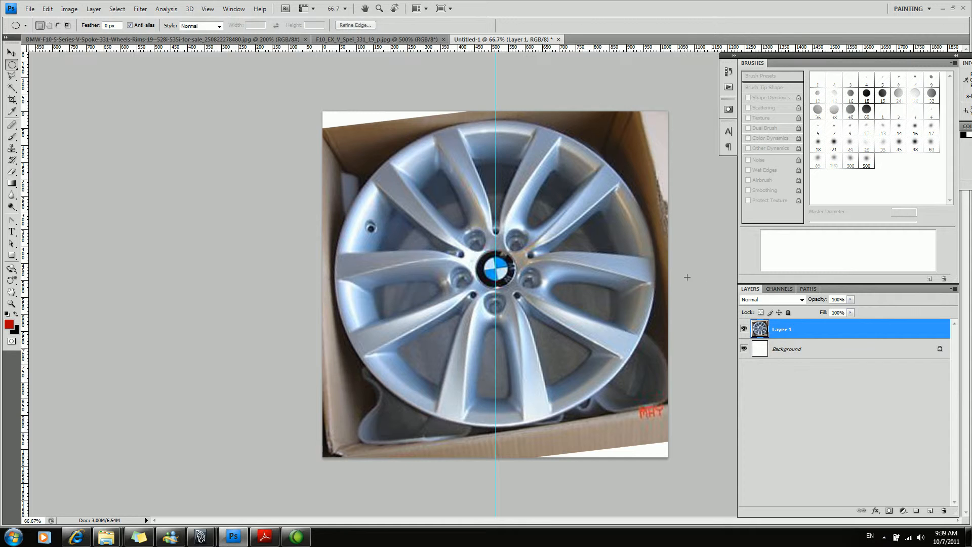
pyautogui.hotkey('shift', 'm')
pyautogui.moveTo(591, 206); pyautogui.dragTo(733, 469)
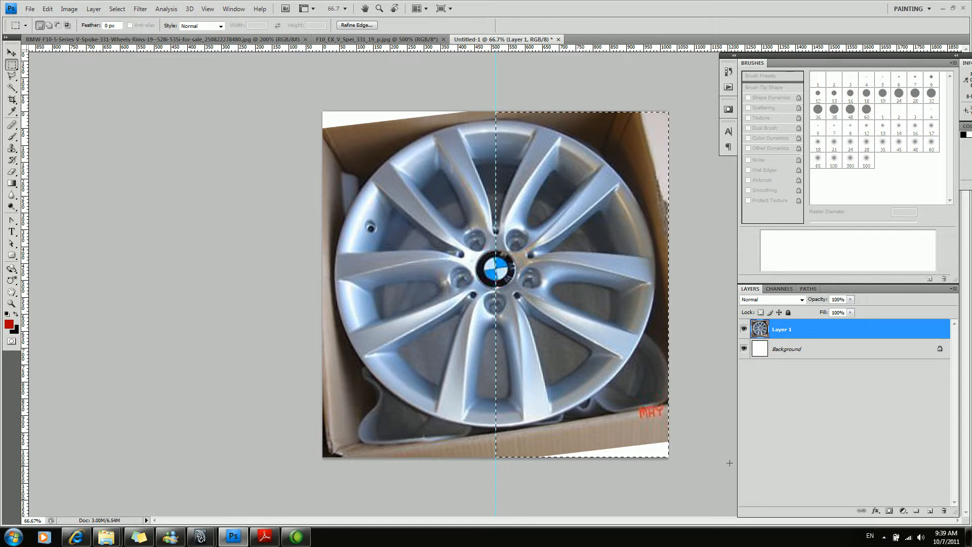
pyautogui.press('Delete')
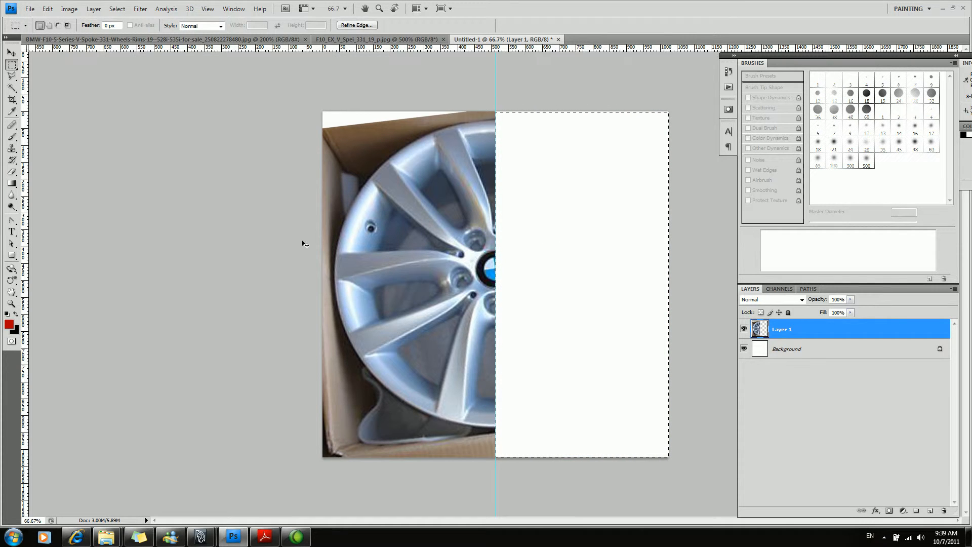
pyautogui.hotkey('ctrl', 'd')
# Duplicate the remaining half wheel and place the copy over the empty right half of the canvas.
pyautogui.hotkey('ctrl', 't')
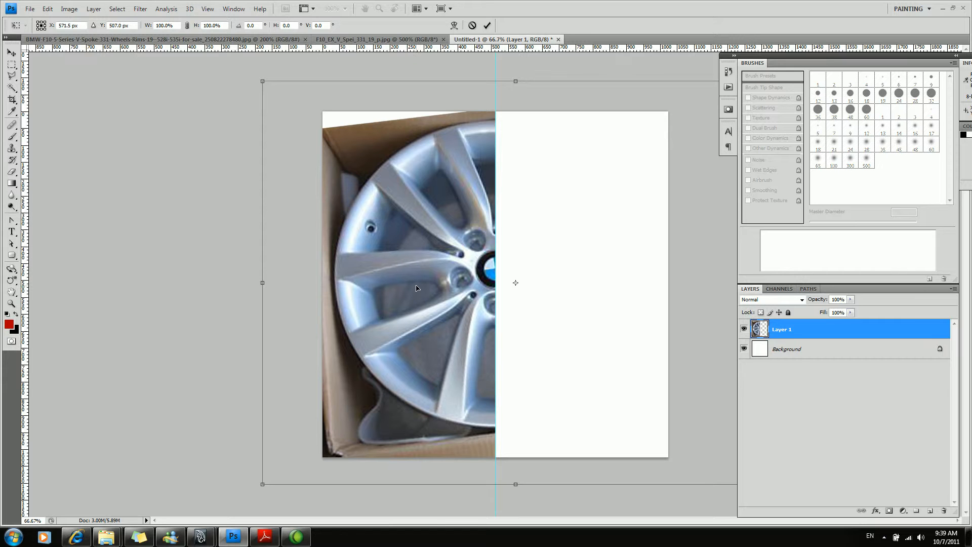
pyautogui.press('Escape')
pyautogui.press('m')
pyautogui.press('v')
pyautogui.moveTo(417, 298); pyautogui.dragTo(583, 316)
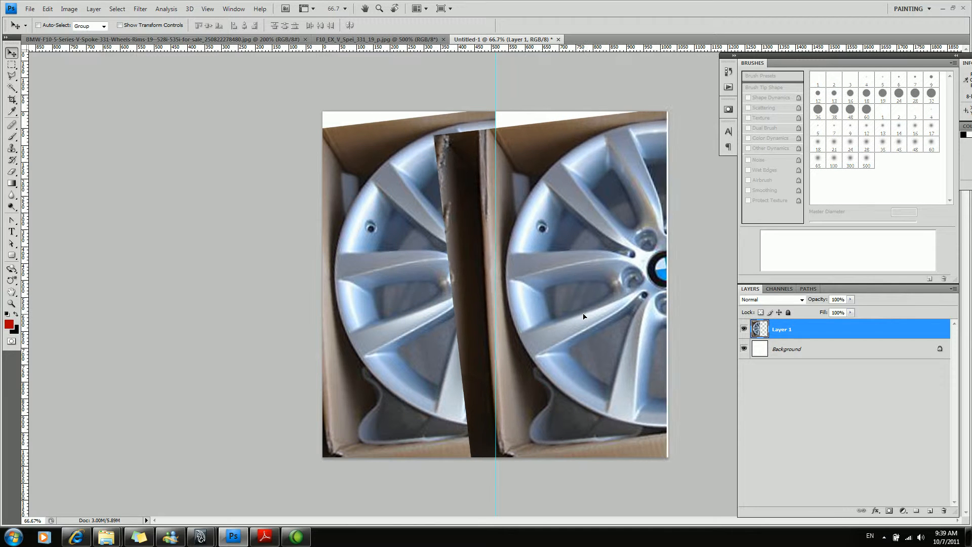
pyautogui.hotkey('ctrl', 'j')
pyautogui.click(234, 8)
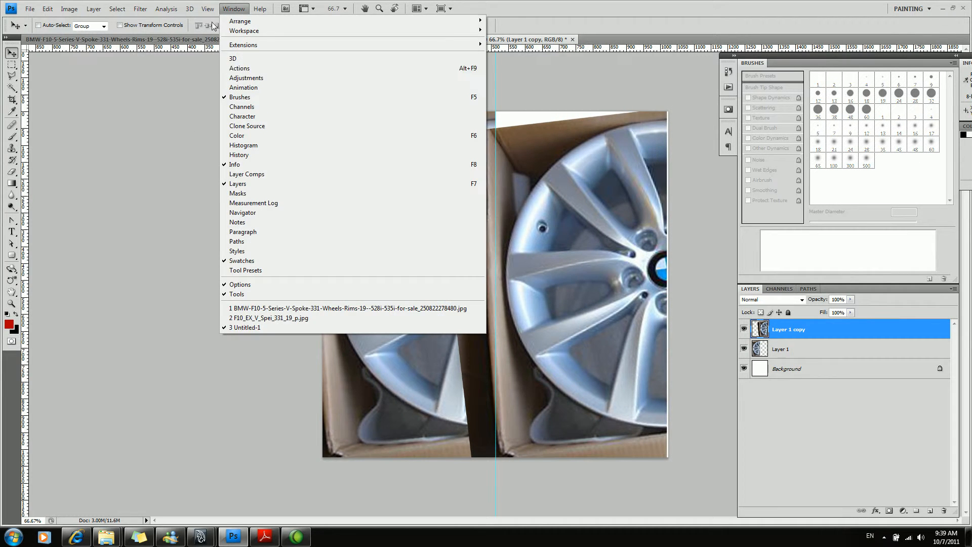
pyautogui.click(544, 109)
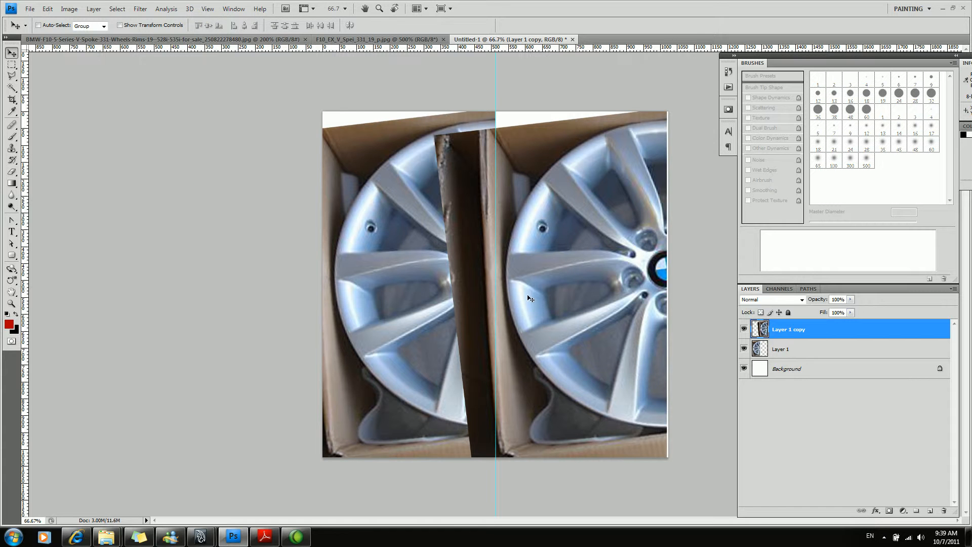
# Flip the copied half wheel horizontally and align it with the original half along the vertical guide.
pyautogui.hotkey('ctrl', 't')
pyautogui.rightClick(566, 269)
pyautogui.click(617, 411)
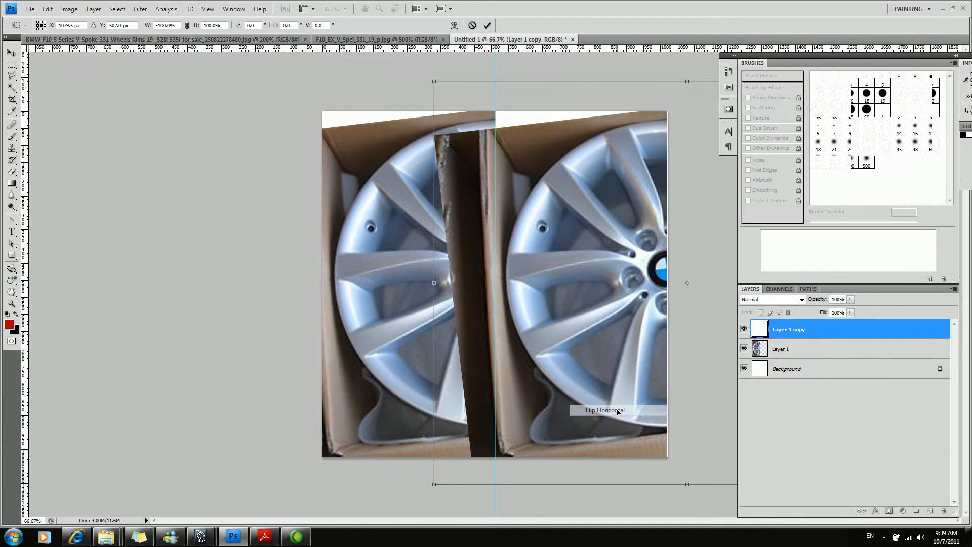
pyautogui.moveTo(519, 350); pyautogui.dragTo(326, 347)
pyautogui.moveTo(584, 320); pyautogui.dragTo(553, 323)
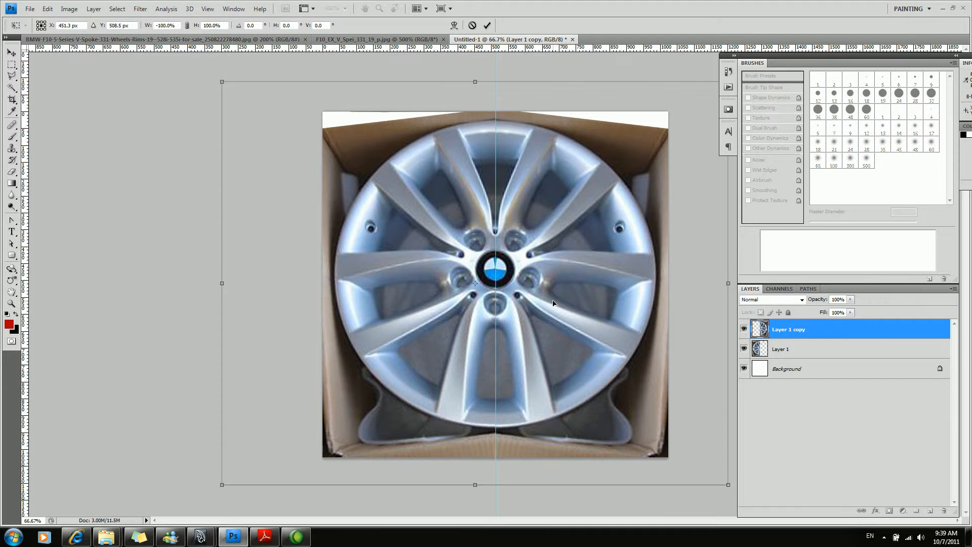
pyautogui.press('Return')
# Examine the seam at the hub and compare the mirrored wheel's rim with a circular selection.
pyautogui.press('z')
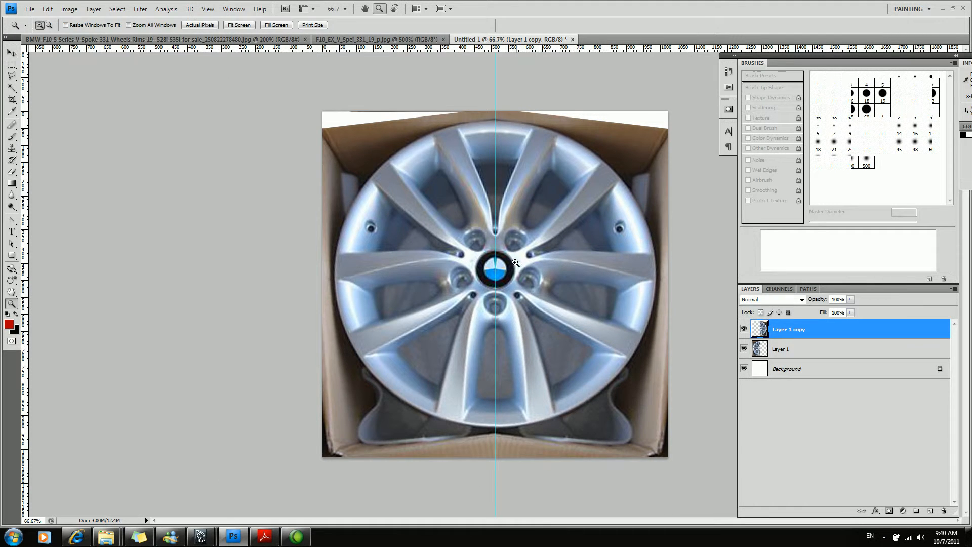
pyautogui.keyDown('alt'); pyautogui.click(501, 259); pyautogui.keyUp('alt')
pyautogui.click(500, 260)
pyautogui.press('m')
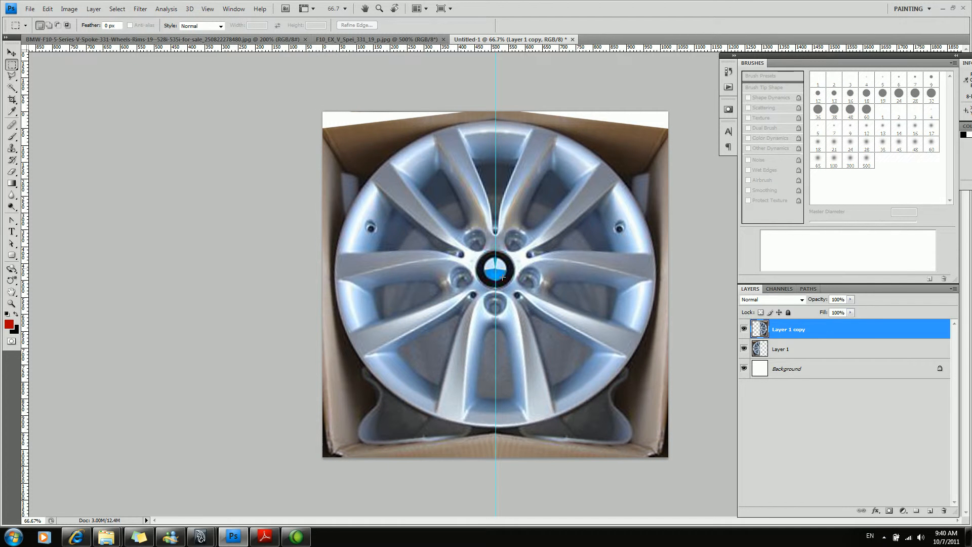
pyautogui.keyDown('alt'); pyautogui.keyDown('shift'); pyautogui.moveTo(578, 332); pyautogui.dragTo(578, 333); pyautogui.keyUp('shift'); pyautogui.keyUp('alt')
pyautogui.hotkey('ctrl', 'd')
pyautogui.hotkey('shift', 'm')
pyautogui.keyDown('alt'); pyautogui.keyDown('shift'); pyautogui.moveTo(703, 429); pyautogui.dragTo(699, 427); pyautogui.keyUp('shift'); pyautogui.keyUp('alt')
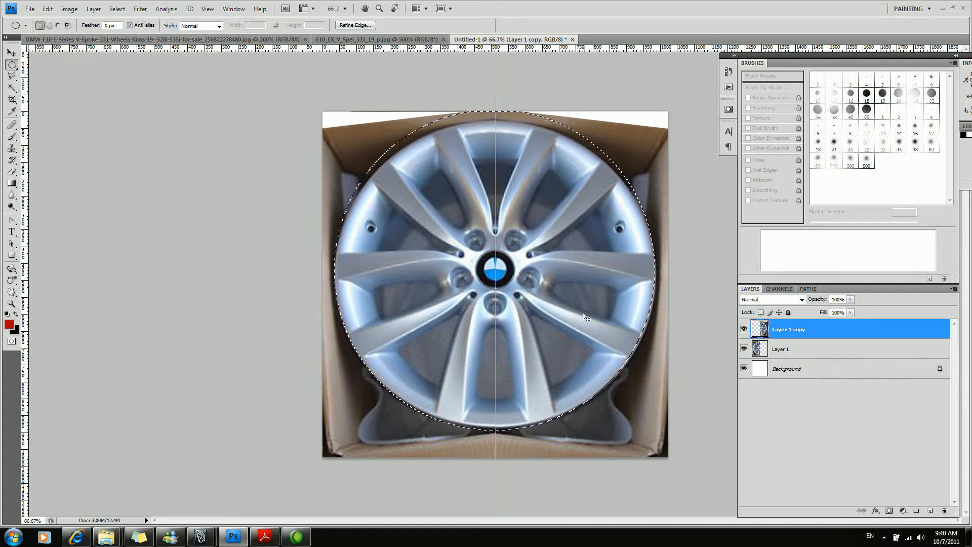
pyautogui.hotkey('ctrl', 'd')
# Merge the mirrored half into the original wheel layer and flip the complete wheel vertically.
pyautogui.hotkey('ctrl', 'e')
pyautogui.hotkey('ctrl', 't')
pyautogui.rightClick(532, 272)
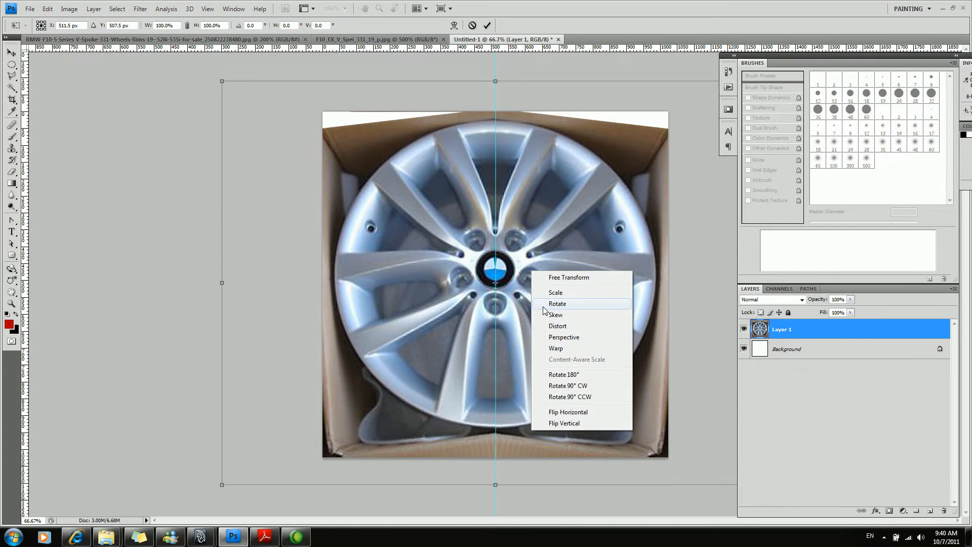
pyautogui.click(564, 424)
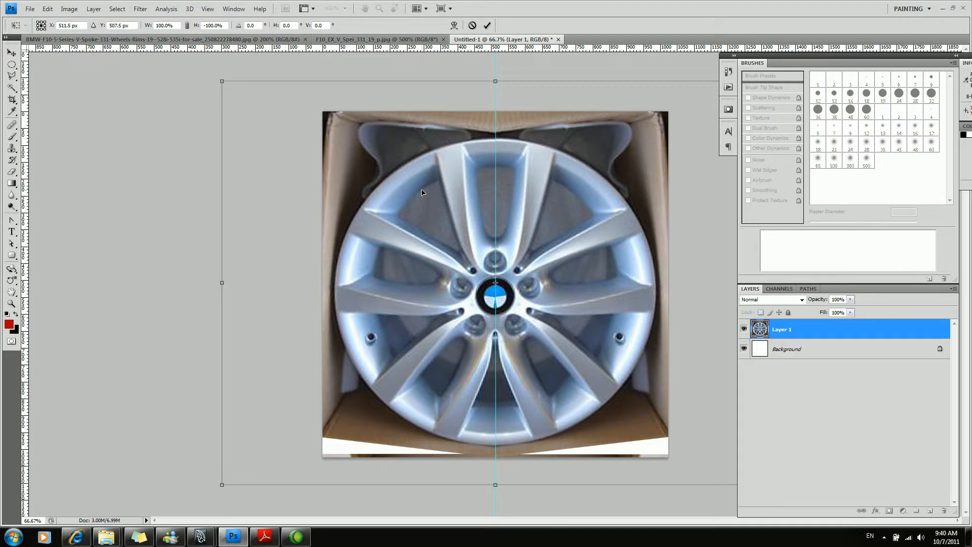
pyautogui.press('Return')
pyautogui.press('z')
pyautogui.keyDown('alt'); pyautogui.click(549, 302); pyautogui.keyUp('alt')
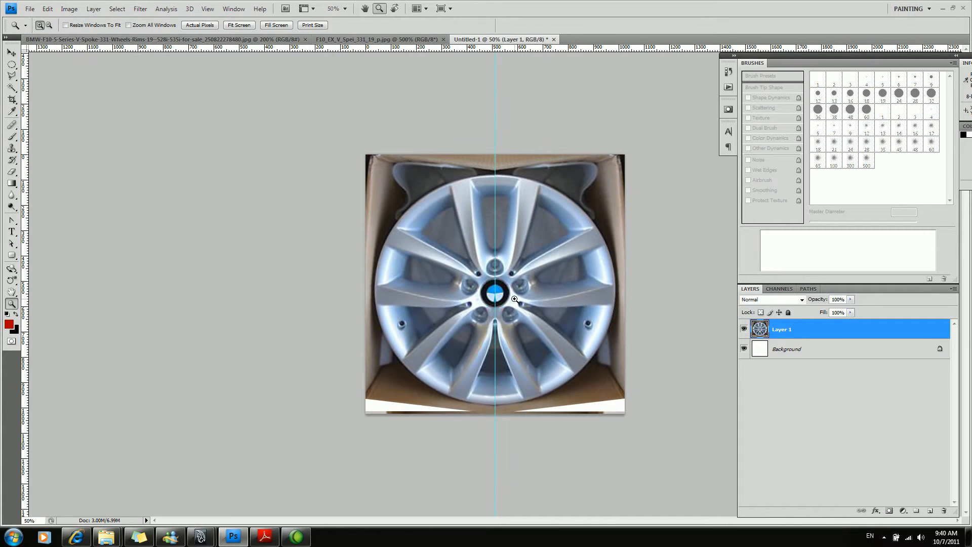
# Start saving the document and browse to the sourceimages folder of the Bmw_5Series project under Documents, maya, projects.
pyautogui.click(515, 297)
pyautogui.press('v')
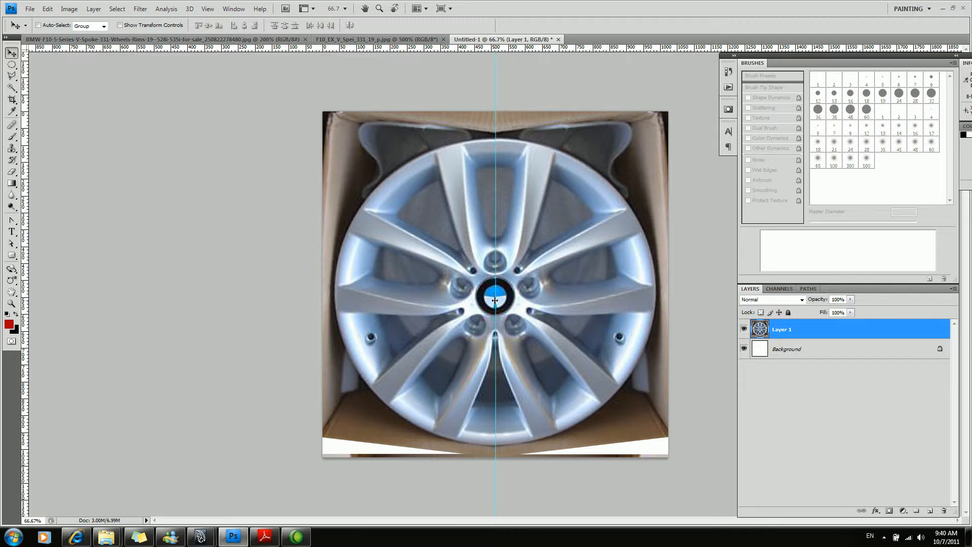
pyautogui.hotkey('ctrl', 's')
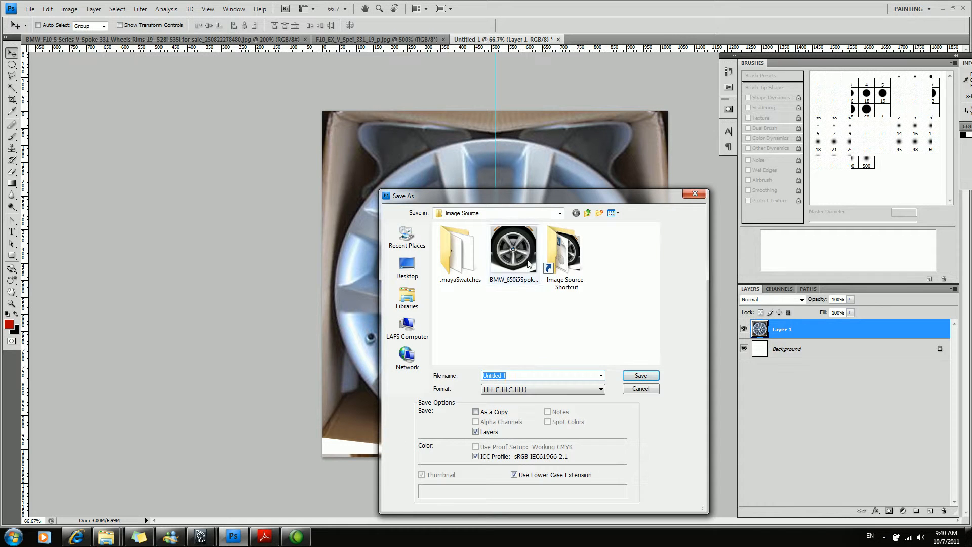
pyautogui.click(559, 214)
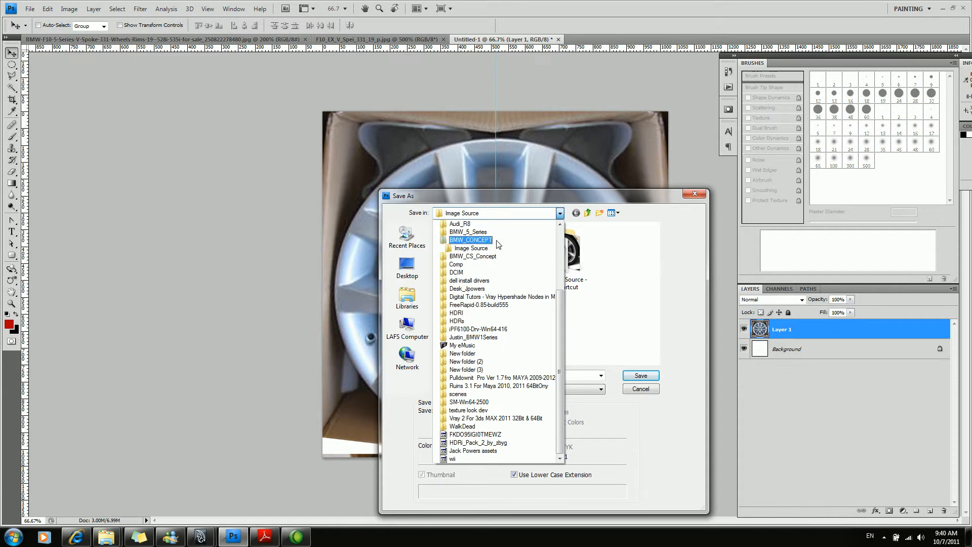
pyautogui.moveTo(560, 304); pyautogui.dragTo(558, 243)
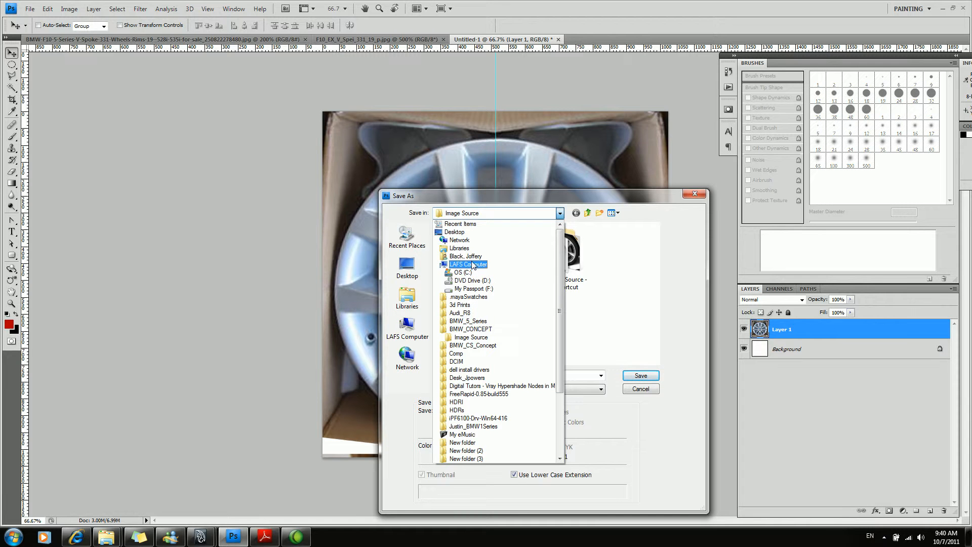
pyautogui.click(413, 299)
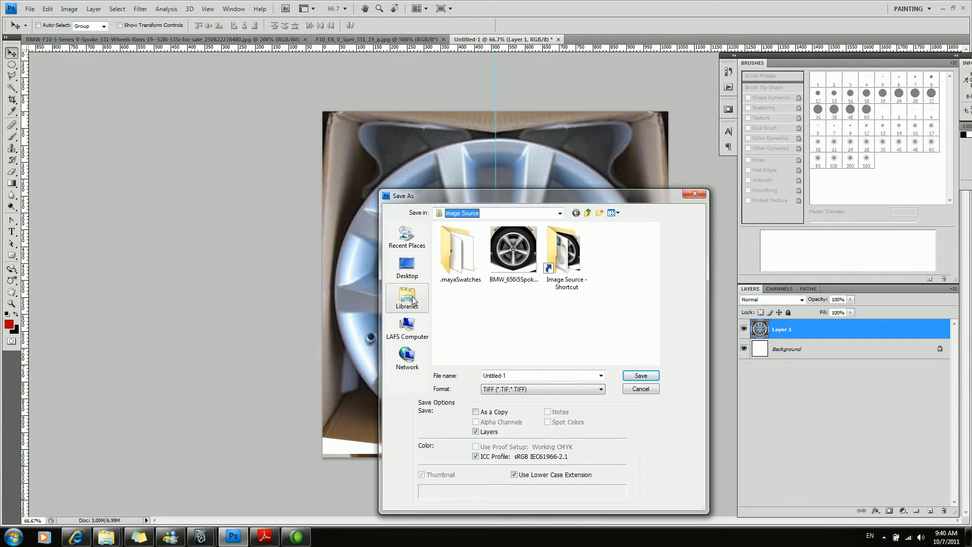
pyautogui.click(414, 297)
pyautogui.doubleClick(469, 237)
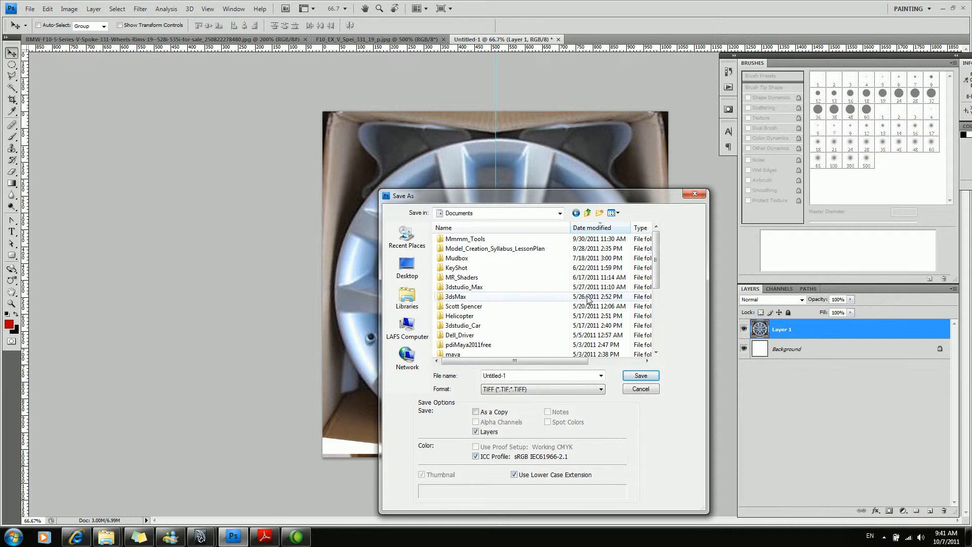
pyautogui.scroll(-1, 613, 296)
pyautogui.doubleClick(452, 326)
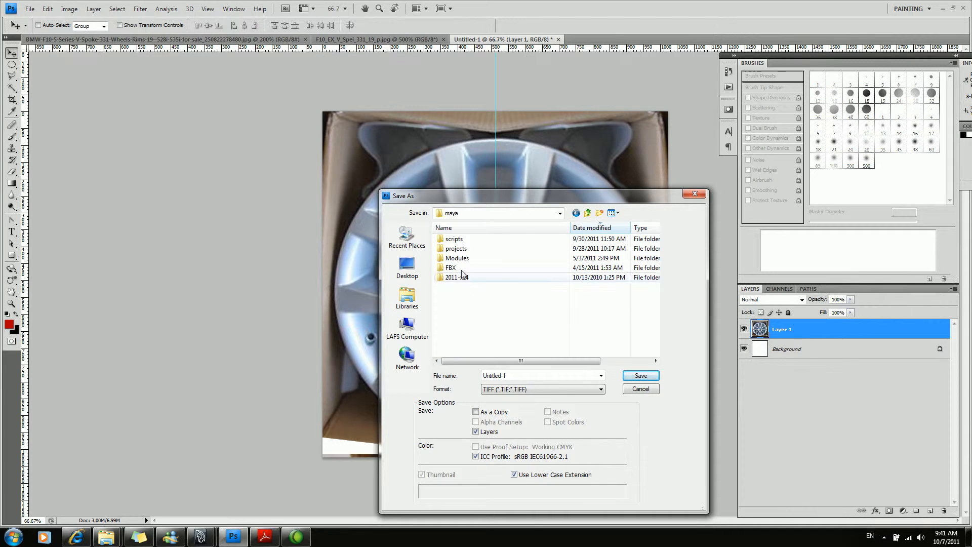
pyautogui.doubleClick(458, 249)
pyautogui.doubleClick(462, 239)
pyautogui.doubleClick(464, 248)
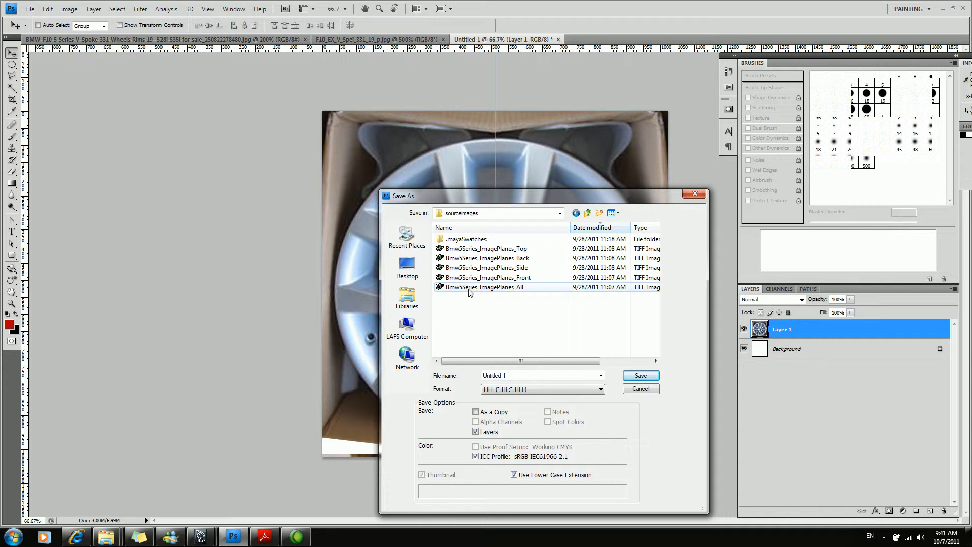
# Save the document as Rim01 in TIFF format with layers included and no image compression.
pyautogui.doubleClick(517, 376)
pyautogui.write('Rim01')
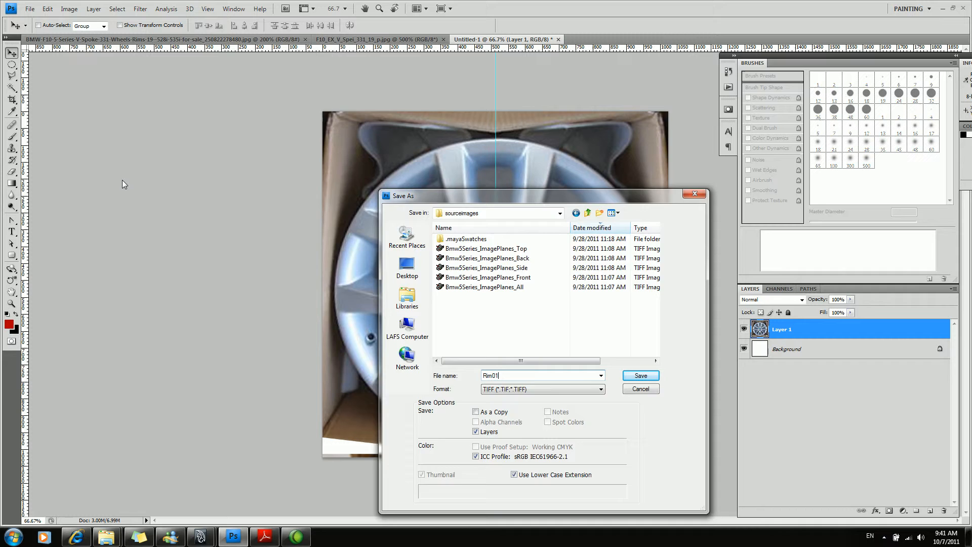
pyautogui.press('Return')
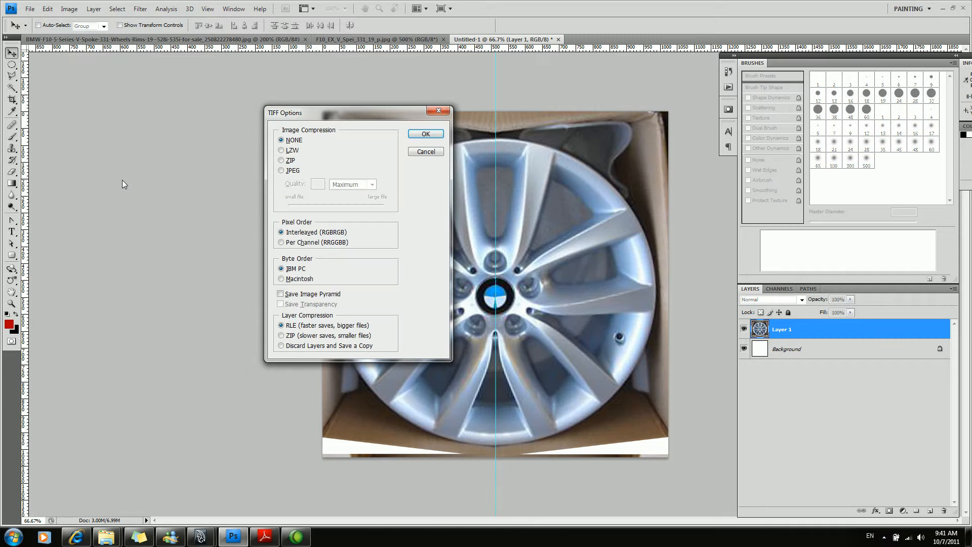
pyautogui.click(426, 134)
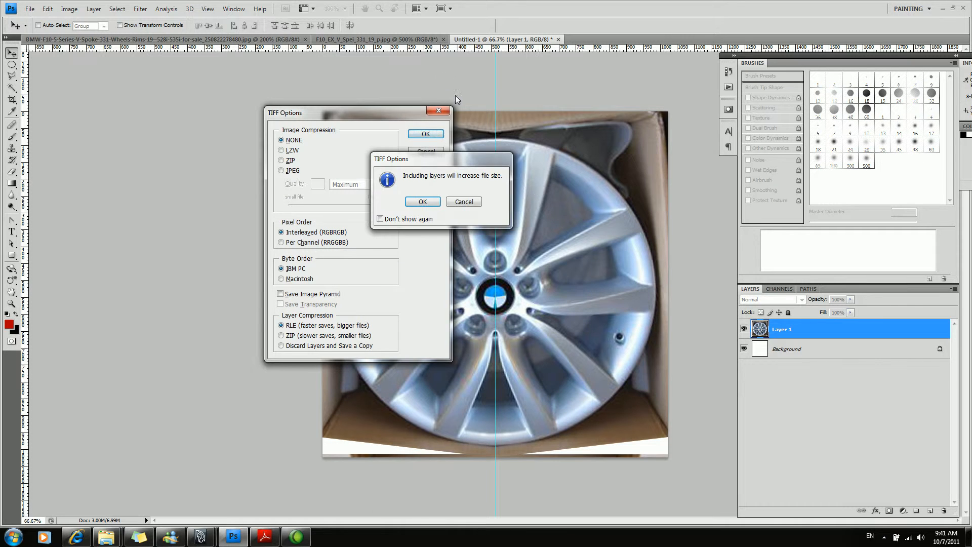
pyautogui.click(430, 210)
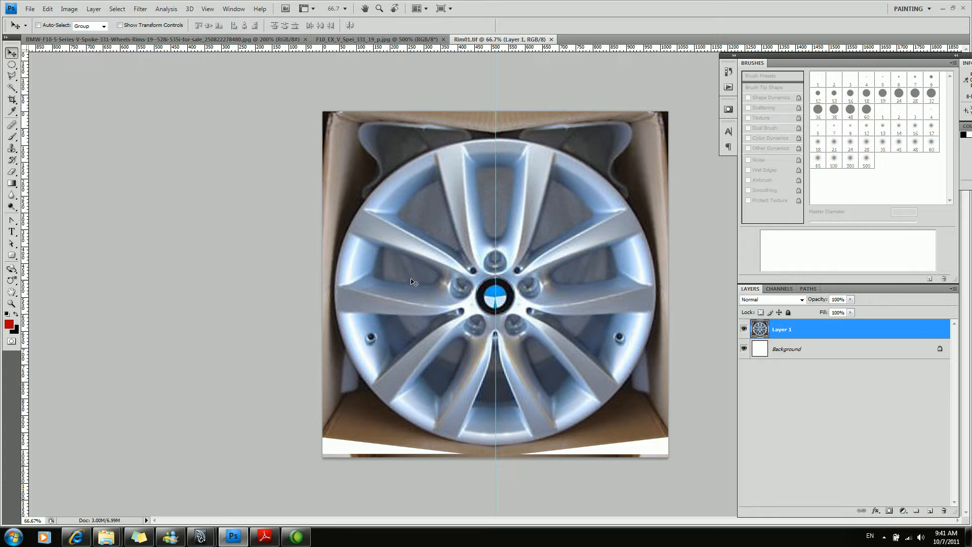
# Copy the F10_EX_V_Spei_331_19_p.jpg car photo and paste it as a new layer into Rim01.tif.
pyautogui.click(386, 39)
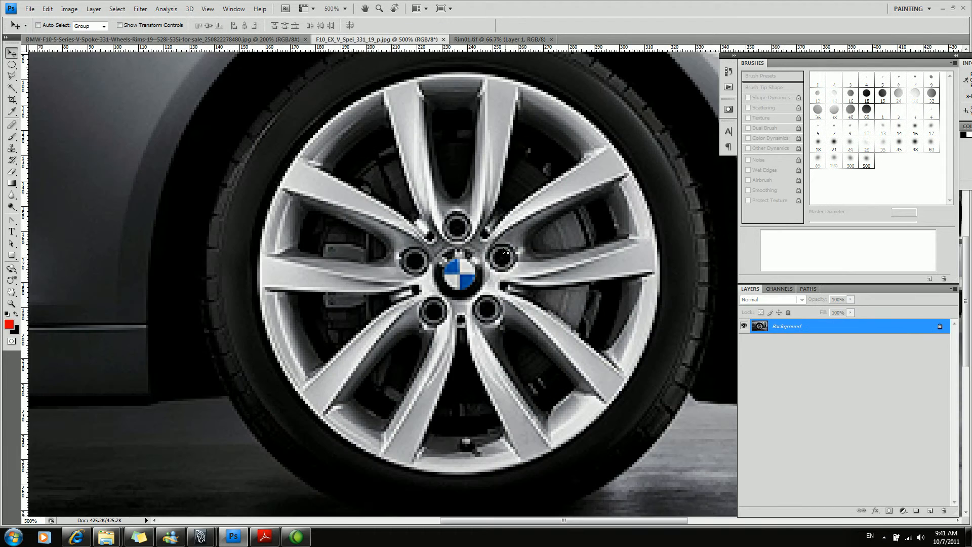
pyautogui.press('z')
pyautogui.keyDown('alt'); pyautogui.click(456, 226); pyautogui.keyUp('alt')
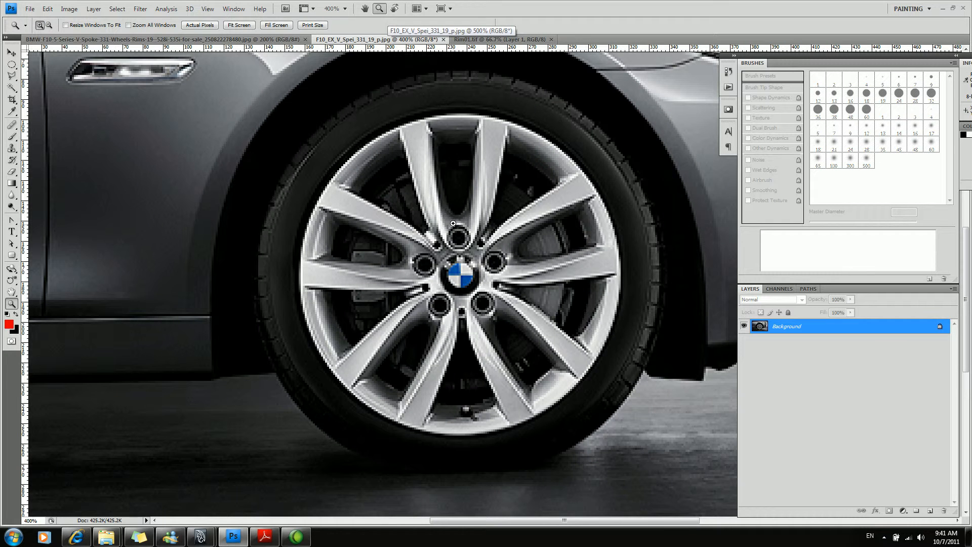
pyautogui.press('m')
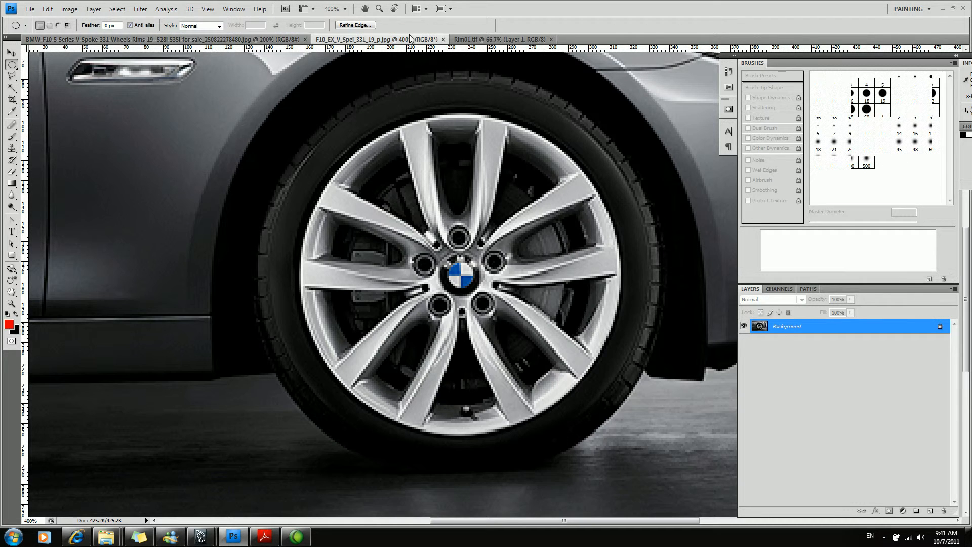
pyautogui.click(499, 39)
pyautogui.hotkey('ctrl', 'v')
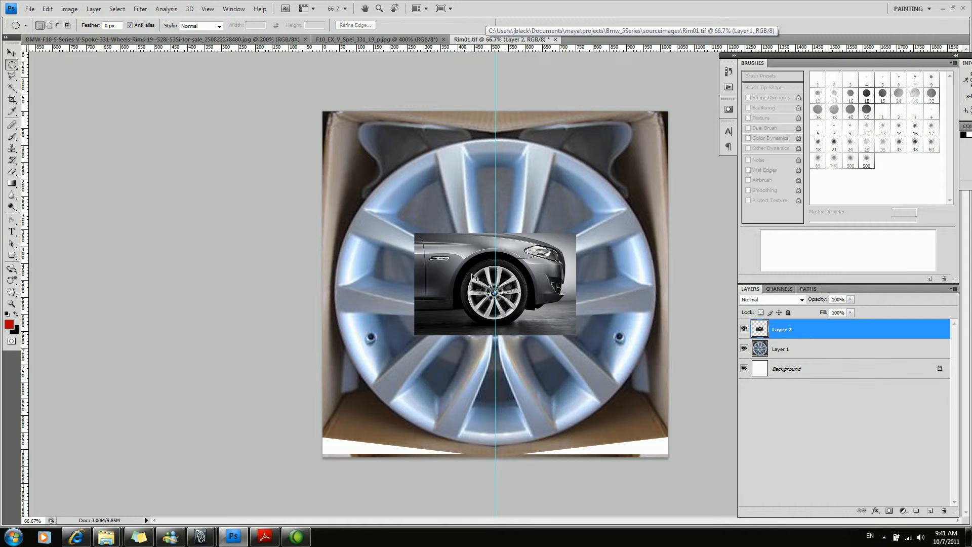
# Scale the pasted car photo uniformly to about 437.5% and move its wheel hub onto the vertical guide.
pyautogui.hotkey('ctrl', 't')
pyautogui.keyDown('alt'); pyautogui.keyDown('shift'); pyautogui.moveTo(580, 336); pyautogui.dragTo(837, 534); pyautogui.keyUp('shift'); pyautogui.keyUp('alt')
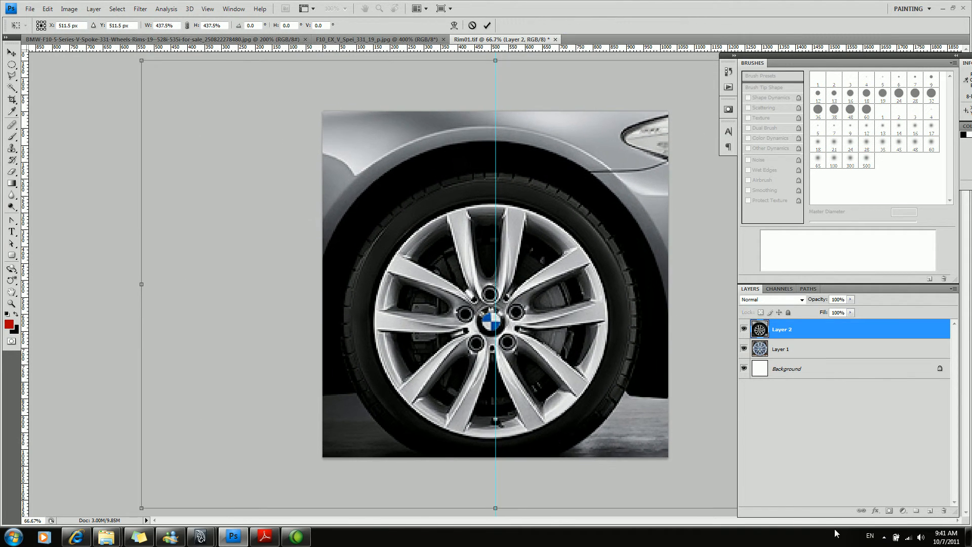
pyautogui.press('Return')
pyautogui.press('v')
pyautogui.moveTo(537, 315); pyautogui.dragTo(540, 294)
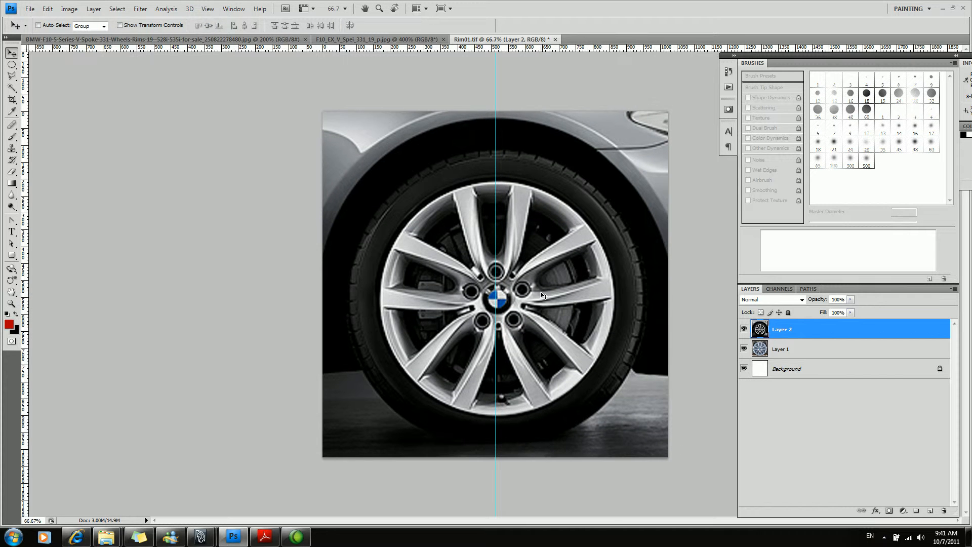
# Rotate the car photo layer by 1.4 degrees and nudge it so the hub centres on the vertical guide.
pyautogui.hotkey('ctrl', 't')
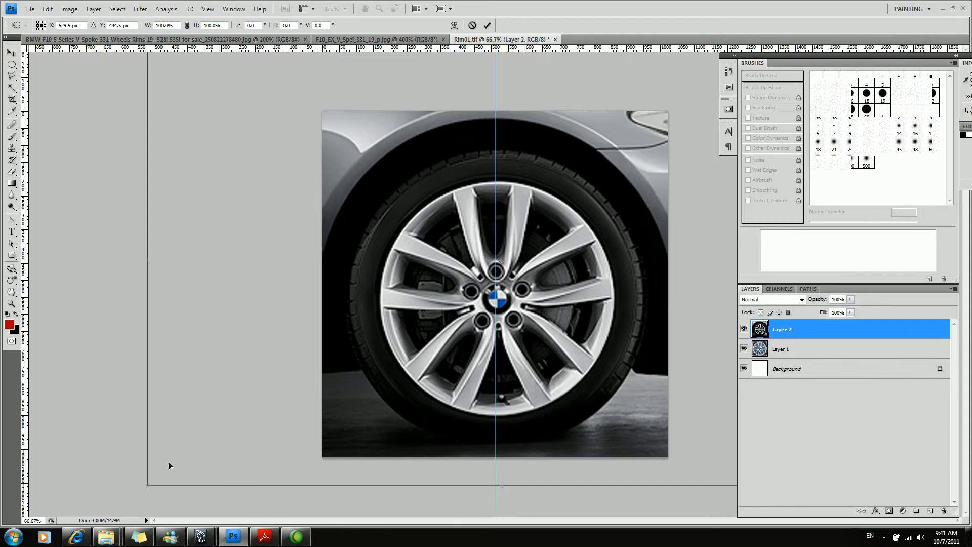
pyautogui.moveTo(139, 489); pyautogui.dragTo(134, 479)
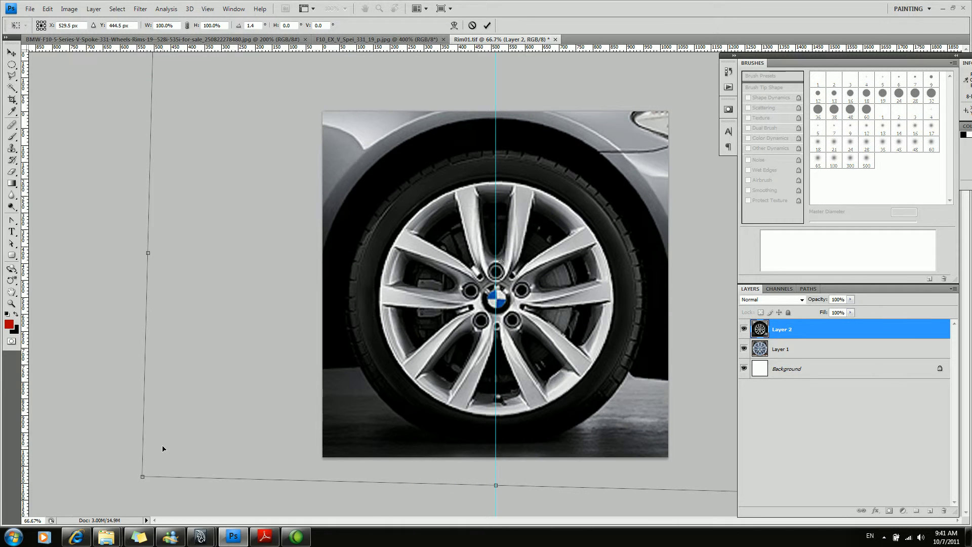
pyautogui.press('Return')
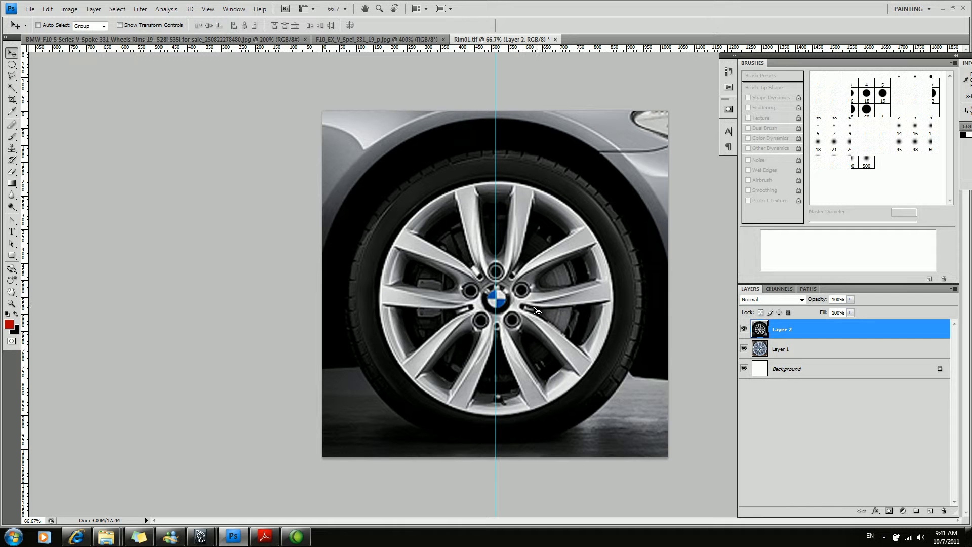
pyautogui.moveTo(533, 306); pyautogui.dragTo(533, 302)
# Apply the Sharpen filter to the car photo layer.
pyautogui.press('x')
pyautogui.press('z')
pyautogui.click(508, 297)
pyautogui.click(166, 9)
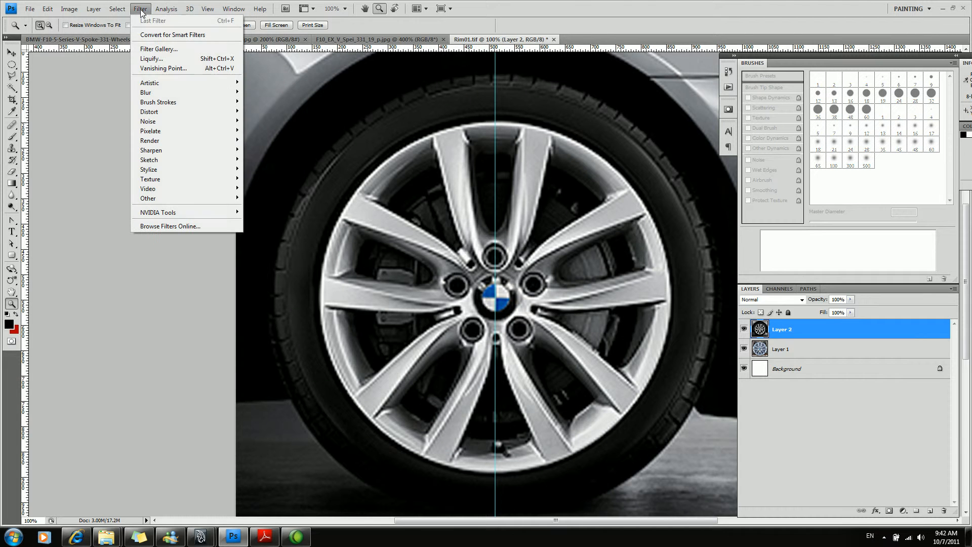
pyautogui.moveTo(189, 148)
pyautogui.click(267, 149)
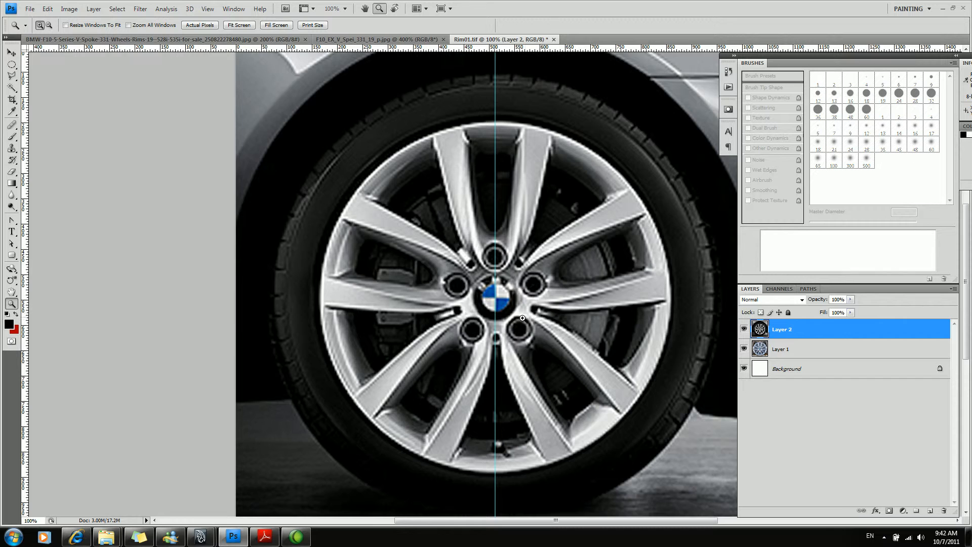
# Examine the sharpened wheel up close around the hub and spokes, and at full view.
pyautogui.keyDown('alt'); pyautogui.click(500, 339); pyautogui.keyUp('alt')
pyautogui.keyDown('alt'); pyautogui.click(501, 339); pyautogui.keyUp('alt')
pyautogui.click(517, 336)
pyautogui.click(517, 337)
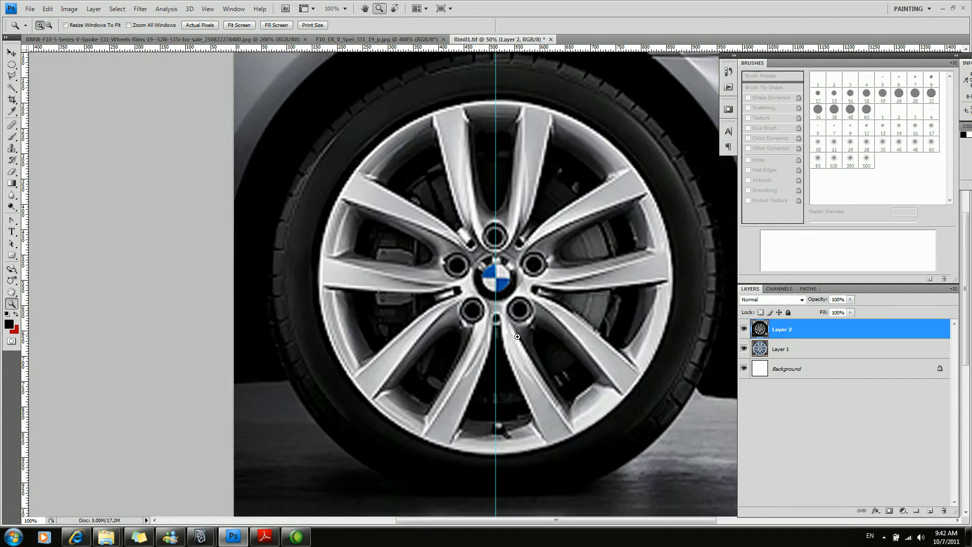
pyautogui.click(517, 337)
pyautogui.click(516, 329)
pyautogui.keyDown('alt'); pyautogui.click(498, 291); pyautogui.keyUp('alt')
pyautogui.keyDown('alt'); pyautogui.click(497, 285); pyautogui.keyUp('alt')
pyautogui.click(496, 279)
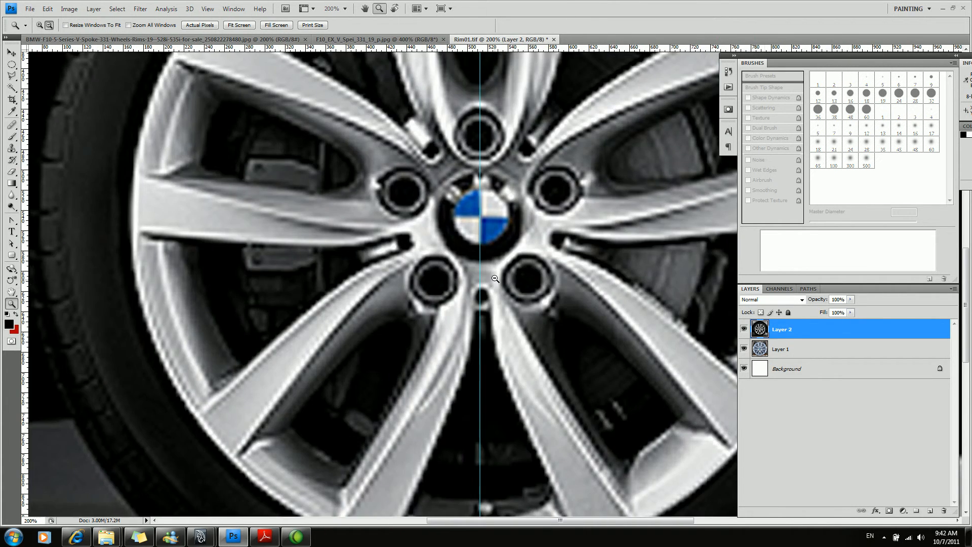
pyautogui.keyDown('alt'); pyautogui.click(495, 278); pyautogui.keyUp('alt')
pyautogui.keyDown('alt'); pyautogui.click(491, 271); pyautogui.keyUp('alt')
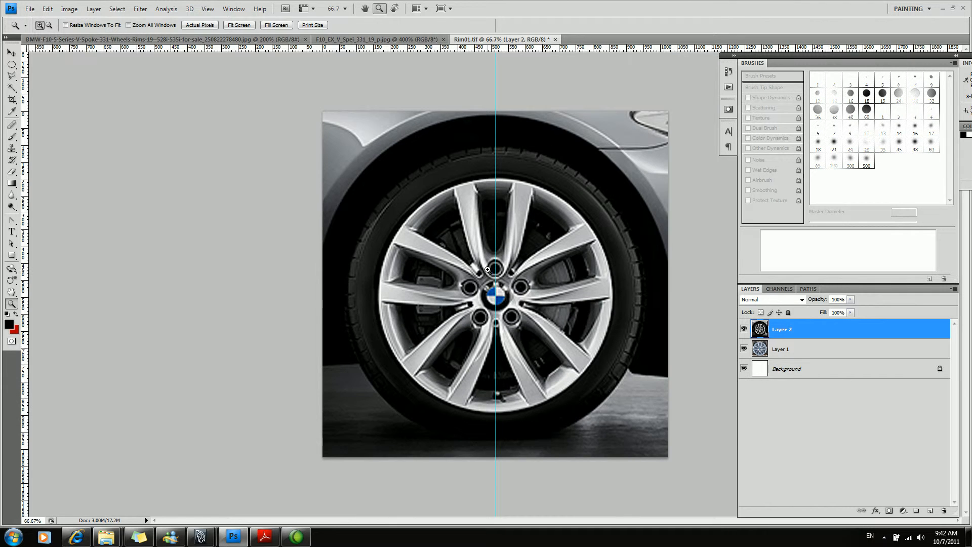
pyautogui.keyDown('alt'); pyautogui.click(488, 271); pyautogui.keyUp('alt')
# Select the left half of the canvas up to the guide with a rectangular marquee and copy it to a new layer.
pyautogui.press('m')
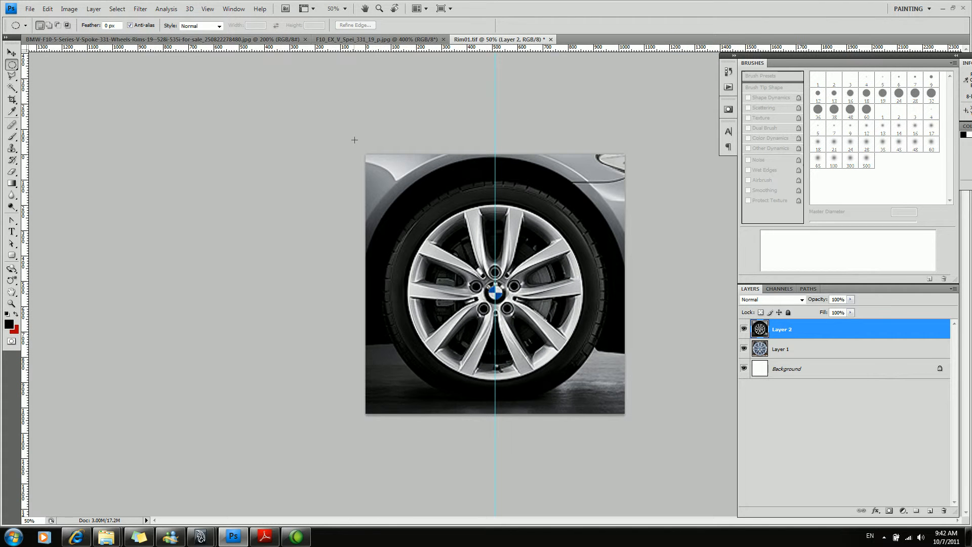
pyautogui.hotkey('ctrl', 'd')
pyautogui.hotkey('shift', 'm')
pyautogui.moveTo(396, 231); pyautogui.dragTo(499, 457)
pyautogui.hotkey('ctrl', 'j')
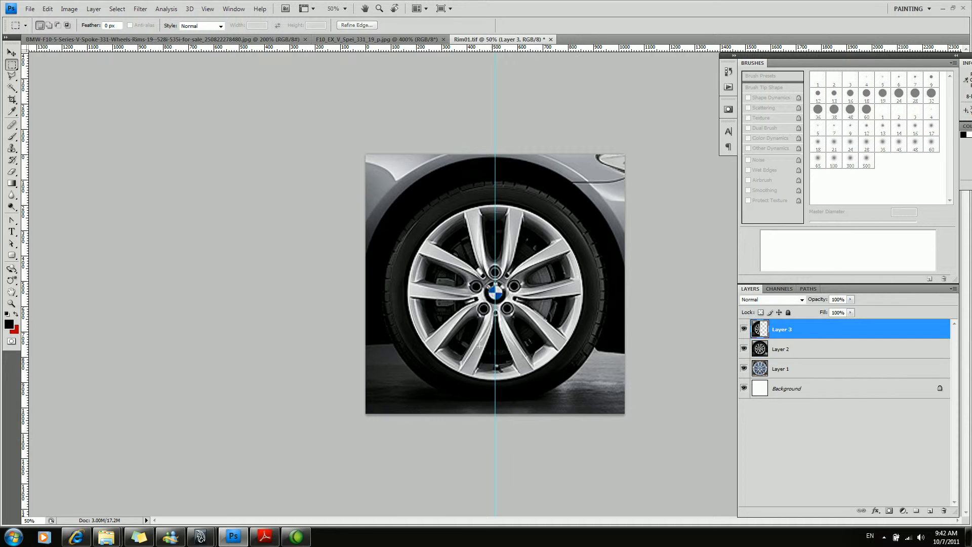
# Flip the copied half of the car photo horizontally and place it over the right half, flush with the guide.
pyautogui.hotkey('ctrl', 't')
pyautogui.rightClick(448, 265)
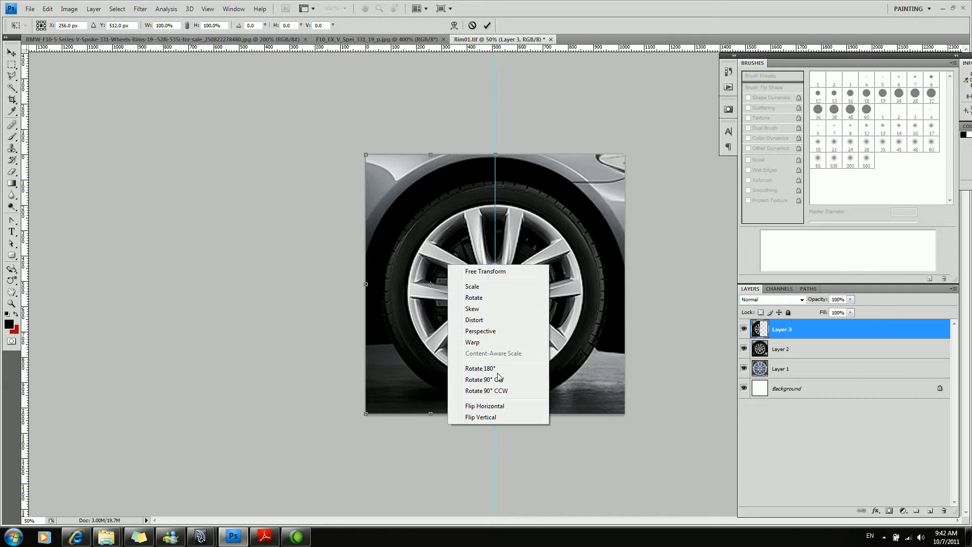
pyautogui.click(502, 405)
pyautogui.moveTo(475, 310); pyautogui.dragTo(555, 327)
pyautogui.press('Return')
# Check the seam at the hub and merge the mirrored half down into the car photo layer.
pyautogui.press('z')
pyautogui.click(506, 318)
pyautogui.click(506, 318)
pyautogui.click(504, 316)
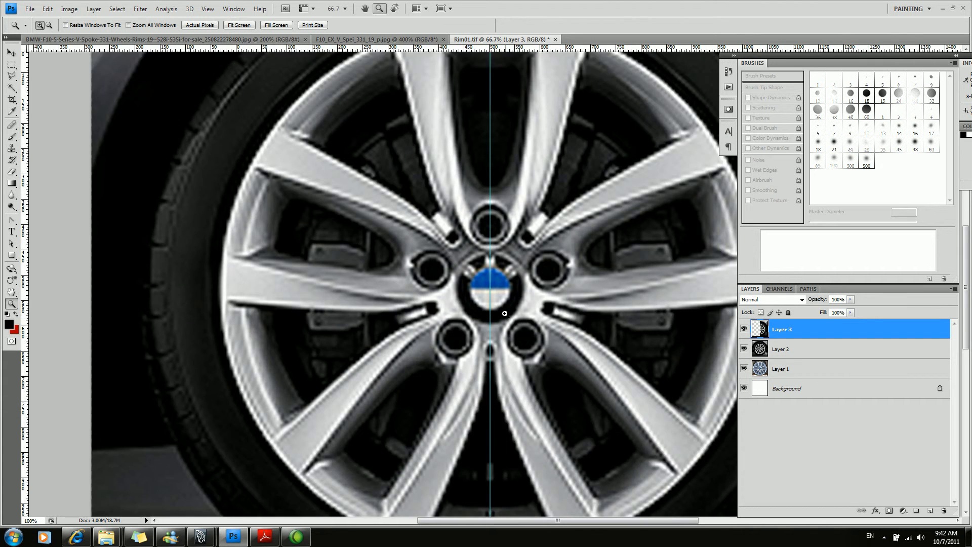
pyautogui.keyDown('alt'); pyautogui.click(497, 310); pyautogui.keyUp('alt')
pyautogui.keyDown('alt'); pyautogui.click(498, 309); pyautogui.keyUp('alt')
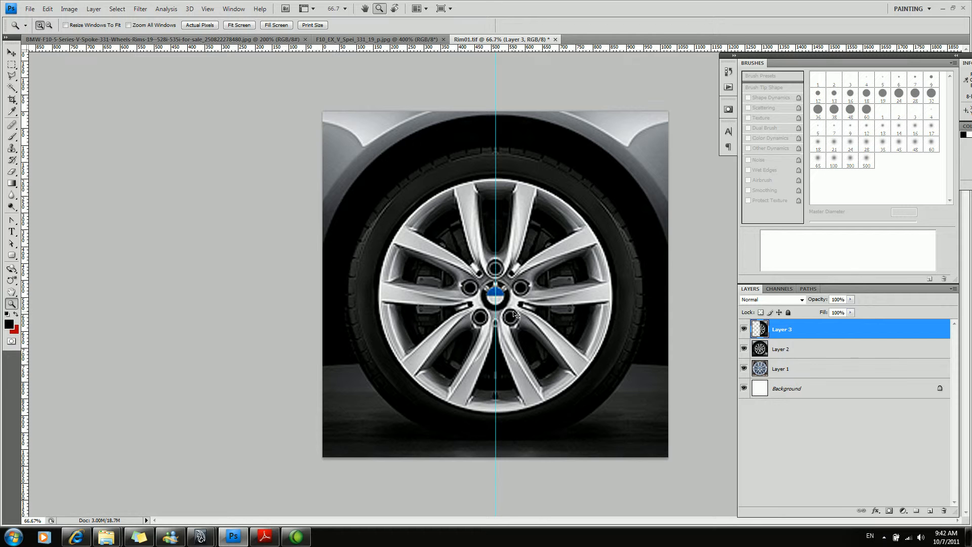
pyautogui.hotkey('ctrl', 'e')
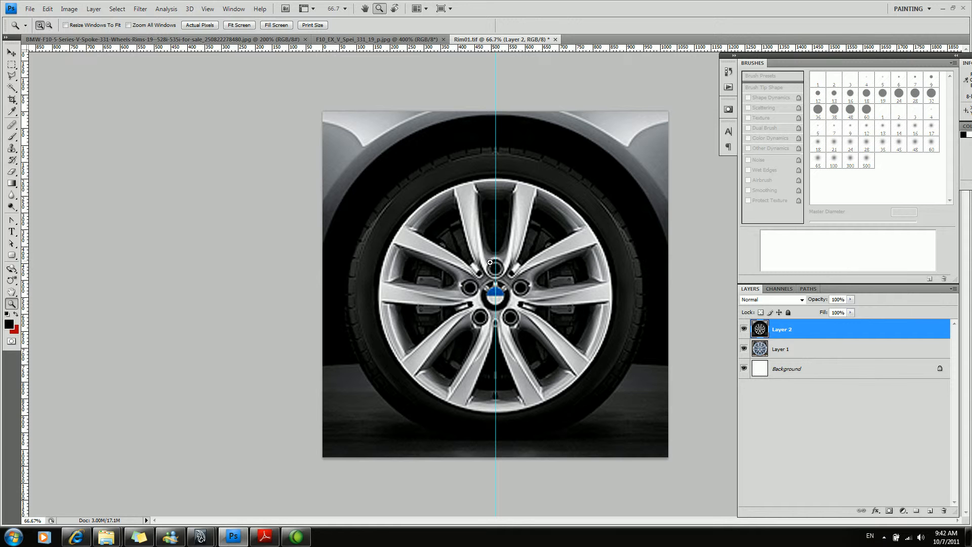
# Compare the mirrored car wheel's rim with a circular selection drawn around it and clear the selection.
pyautogui.press('m')
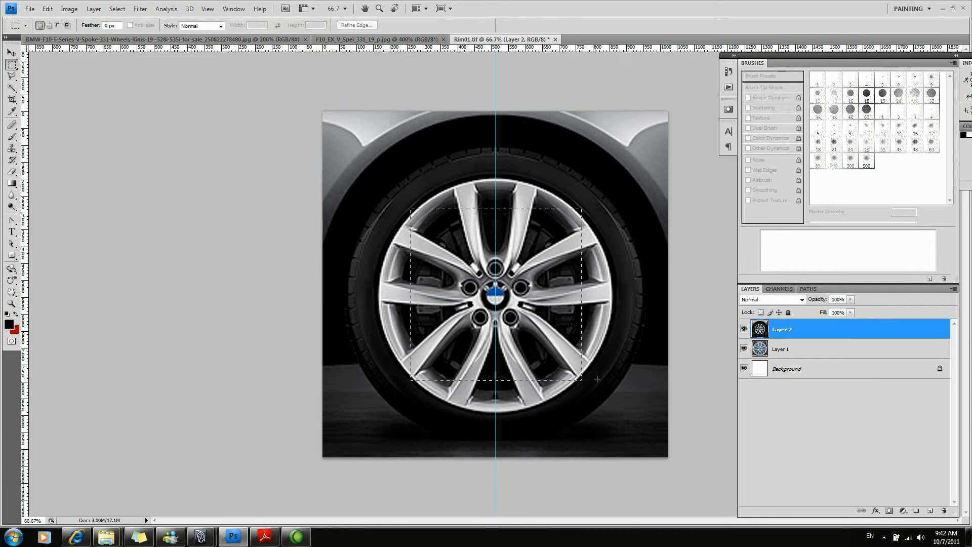
pyautogui.click(566, 360)
pyautogui.hotkey('shift', 'm')
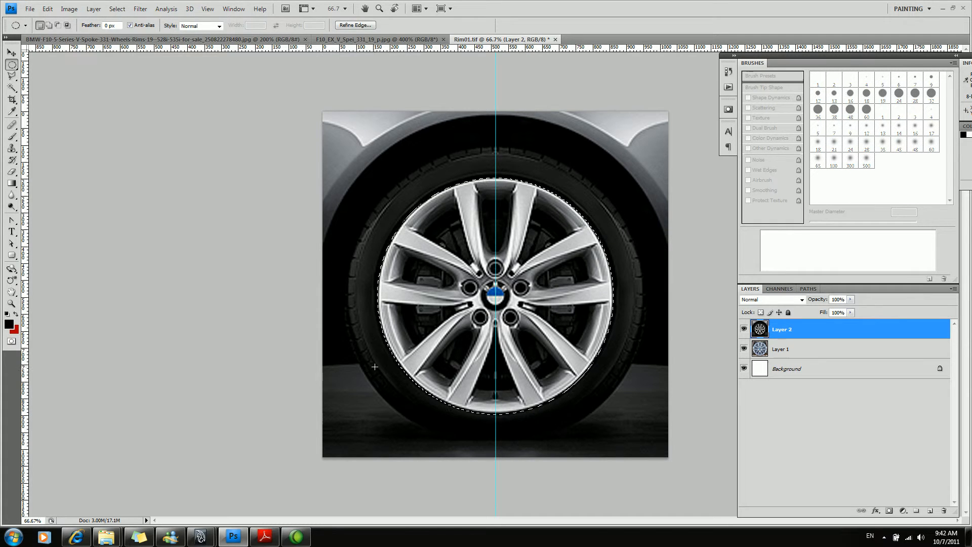
pyautogui.press('z')
pyautogui.keyDown('alt'); pyautogui.click(495, 320); pyautogui.keyUp('alt')
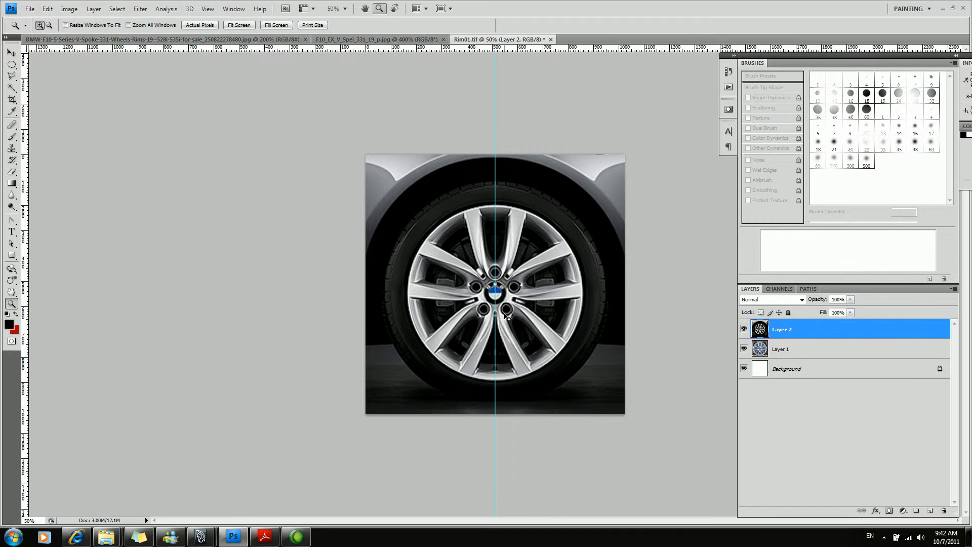
# Save the layered wheel document as a new TIFF named Rim02 in the sourceimages folder.
pyautogui.hotkey('ctrl', 'shift', 's')
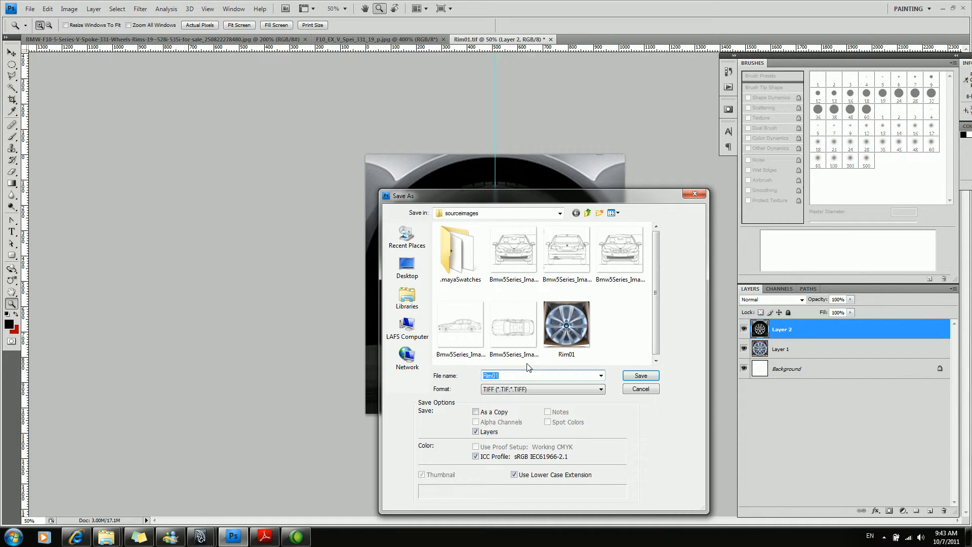
pyautogui.write('Rim02')
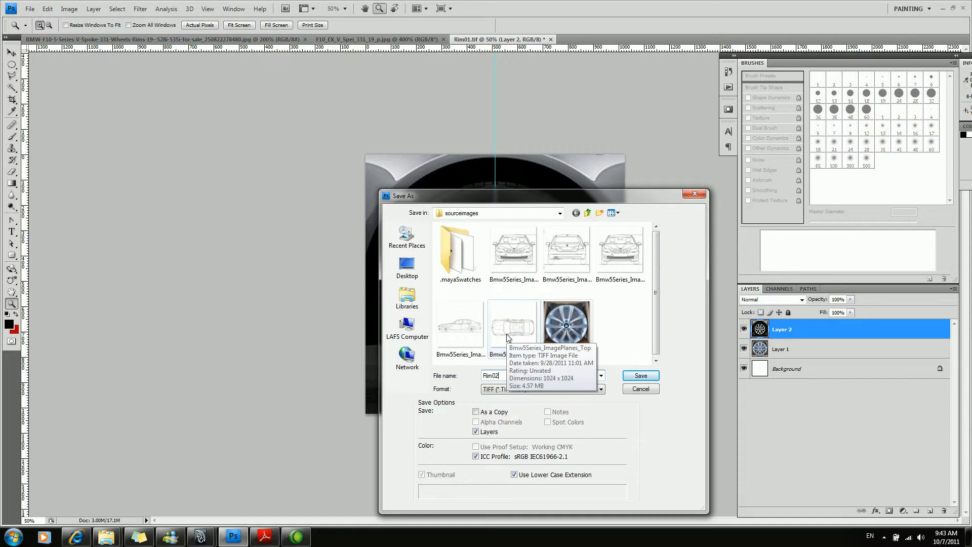
pyautogui.click(641, 375)
pyautogui.click(425, 134)
# Switch to Maya and create a polygon plane at the centre of the grid.
pyautogui.moveTo(201, 537)
pyautogui.click(276, 476)
pyautogui.keyDown('alt'); pyautogui.moveTo(432, 187); pyautogui.dragTo(527, 229, button='middle'); pyautogui.keyUp('alt')
pyautogui.keyDown('alt'); pyautogui.moveTo(425, 320); pyautogui.dragTo(438, 279); pyautogui.keyUp('alt')
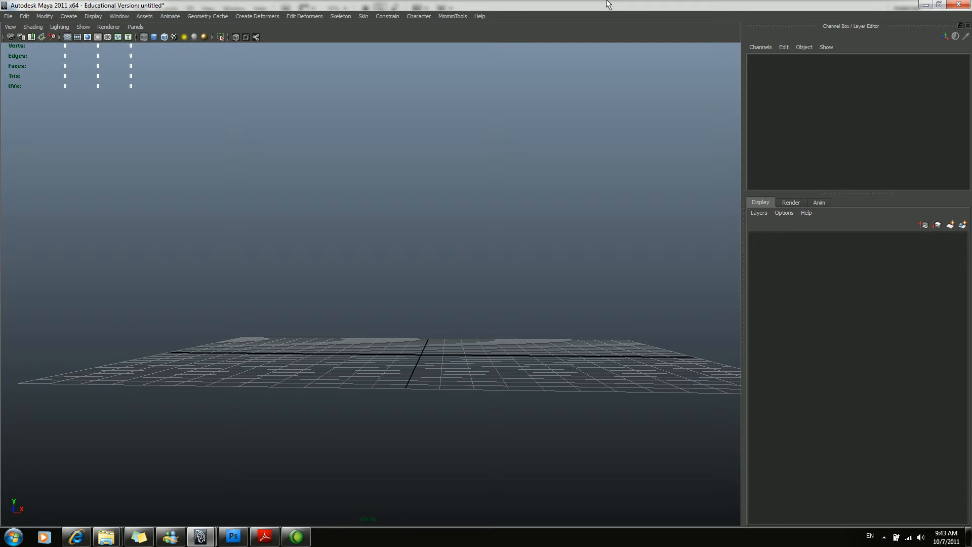
pyautogui.keyDown('alt'); pyautogui.moveTo(217, 207); pyautogui.dragTo(367, 264); pyautogui.keyUp('alt')
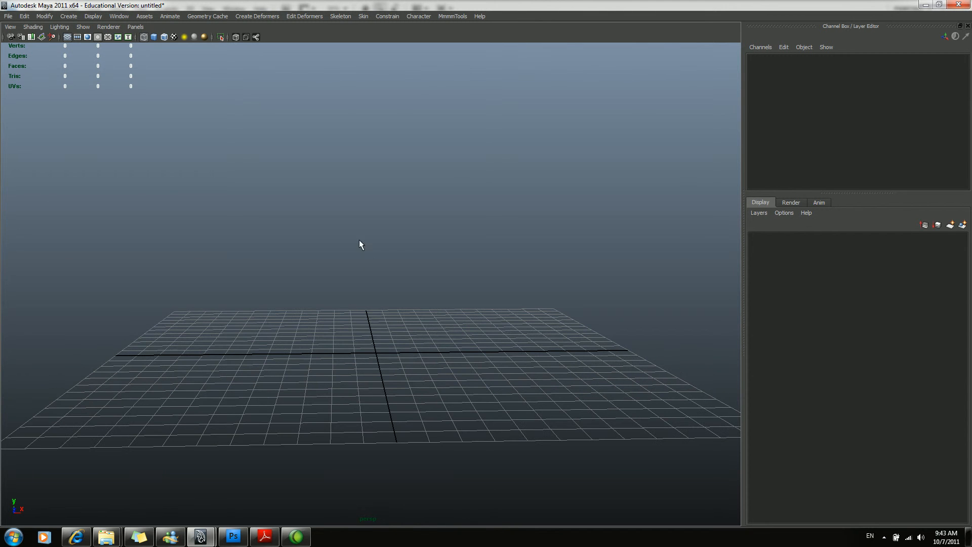
pyautogui.keyDown('shift'); pyautogui.moveTo(411, 244); pyautogui.dragTo(370, 224, button='right'); pyautogui.keyUp('shift')
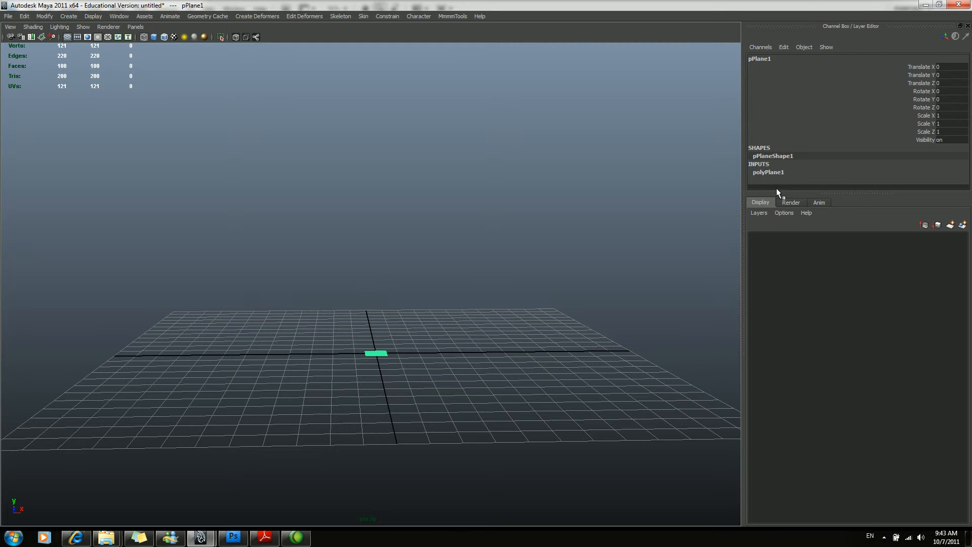
pyautogui.keyDown('alt'); pyautogui.moveTo(567, 295); pyautogui.dragTo(554, 326); pyautogui.keyUp('alt')
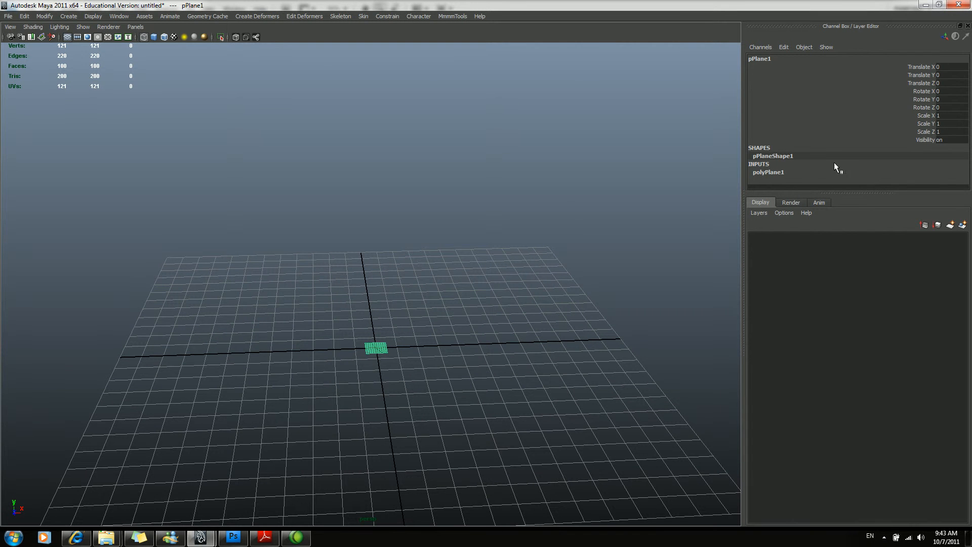
# Set the plane's Subdivisions Width and Subdivisions Height to 1.
pyautogui.click(777, 173)
pyautogui.click(940, 161)
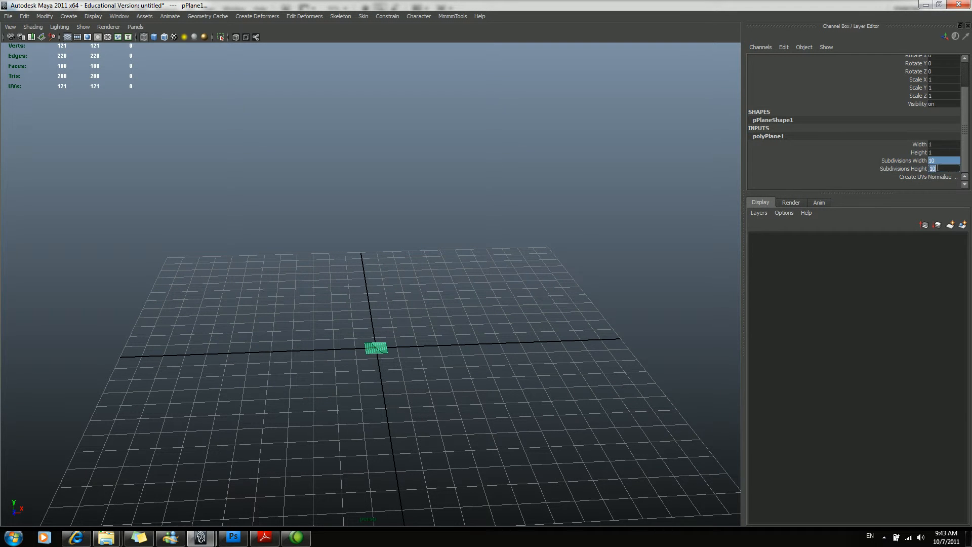
pyautogui.press('Return')
# Stand the plane upright by setting its Rotate Z to 90, keeping Rotate X at 0.
pyautogui.keyDown('alt'); pyautogui.moveTo(458, 304); pyautogui.dragTo(398, 313); pyautogui.keyUp('alt')
pyautogui.keyDown('alt'); pyautogui.moveTo(521, 298); pyautogui.dragTo(400, 281); pyautogui.keyUp('alt')
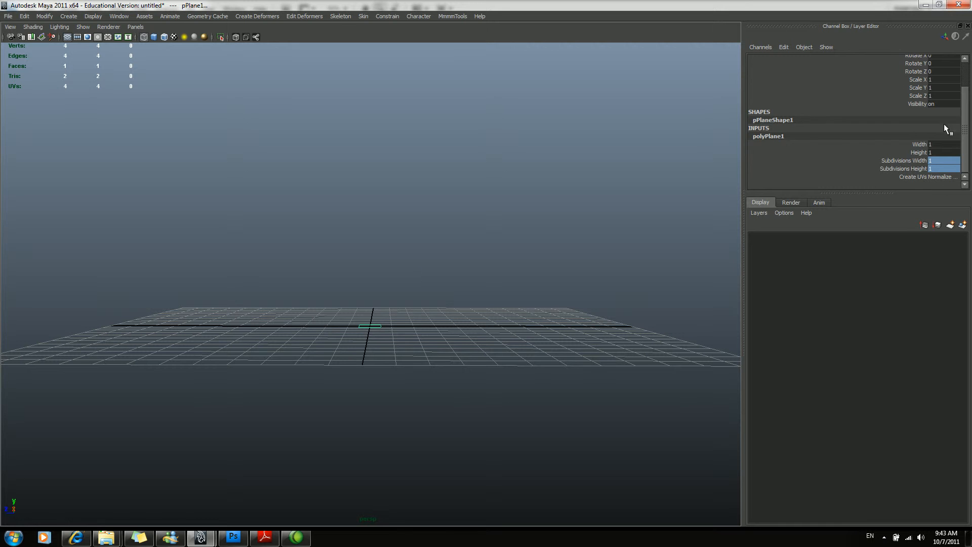
pyautogui.scroll(3, 946, 112)
pyautogui.click(937, 91)
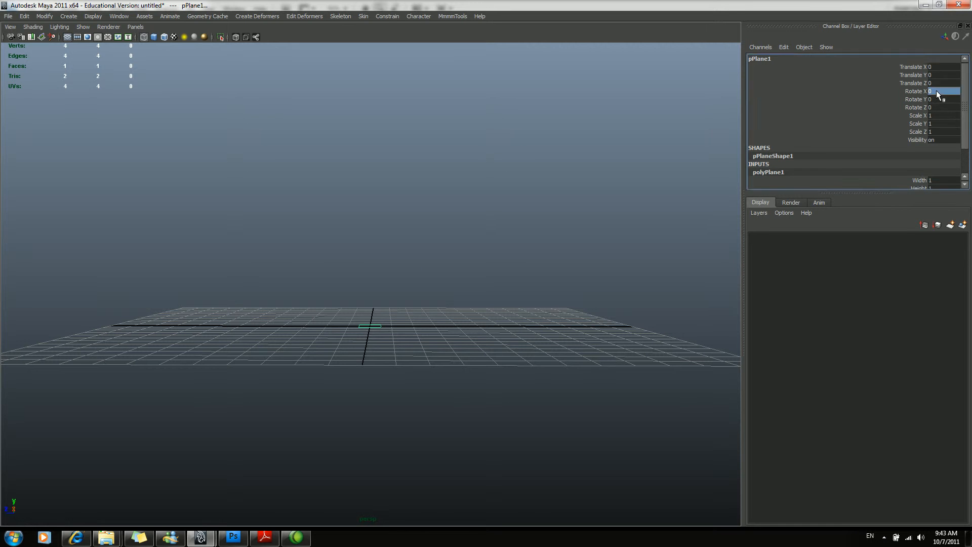
pyautogui.write('90')
pyautogui.press('Return')
pyautogui.write('0')
pyautogui.press('Tab')
pyautogui.press('Tab')
pyautogui.write('90')
pyautogui.press('Return')
# Examine the upright plane's orientation against the grid from several angles.
pyautogui.keyDown('alt'); pyautogui.moveTo(264, 308); pyautogui.dragTo(309, 291); pyautogui.keyUp('alt')
pyautogui.keyDown('alt'); pyautogui.moveTo(309, 292); pyautogui.dragTo(399, 350, button='right'); pyautogui.keyUp('alt')
pyautogui.keyDown('alt'); pyautogui.moveTo(417, 350); pyautogui.dragTo(274, 301, button='right'); pyautogui.keyUp('alt')
pyautogui.keyDown('alt'); pyautogui.moveTo(430, 297); pyautogui.dragTo(425, 311); pyautogui.keyUp('alt')
pyautogui.keyDown('alt'); pyautogui.moveTo(424, 311); pyautogui.dragTo(337, 277, button='right'); pyautogui.keyUp('alt')
pyautogui.keyDown('alt'); pyautogui.moveTo(337, 277); pyautogui.dragTo(416, 278, button='middle'); pyautogui.keyUp('alt')
pyautogui.keyDown('alt'); pyautogui.moveTo(537, 275); pyautogui.dragTo(503, 273, button='right'); pyautogui.keyUp('alt')
pyautogui.keyDown('alt'); pyautogui.moveTo(502, 273); pyautogui.dragTo(512, 272, button='middle'); pyautogui.keyUp('alt')
pyautogui.keyDown('alt'); pyautogui.moveTo(512, 272); pyautogui.dragTo(482, 293); pyautogui.keyUp('alt')
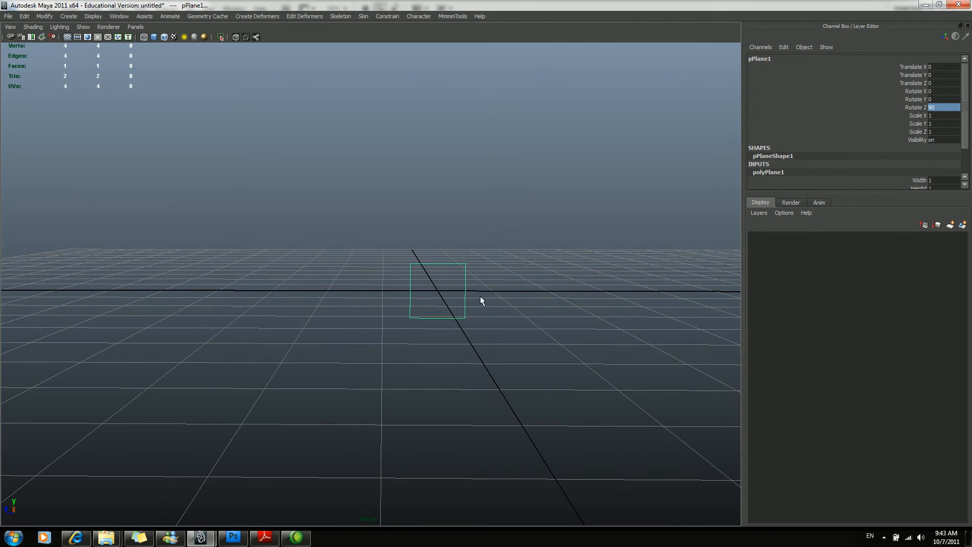
pyautogui.keyDown('alt'); pyautogui.moveTo(569, 262); pyautogui.dragTo(405, 288); pyautogui.keyUp('alt')
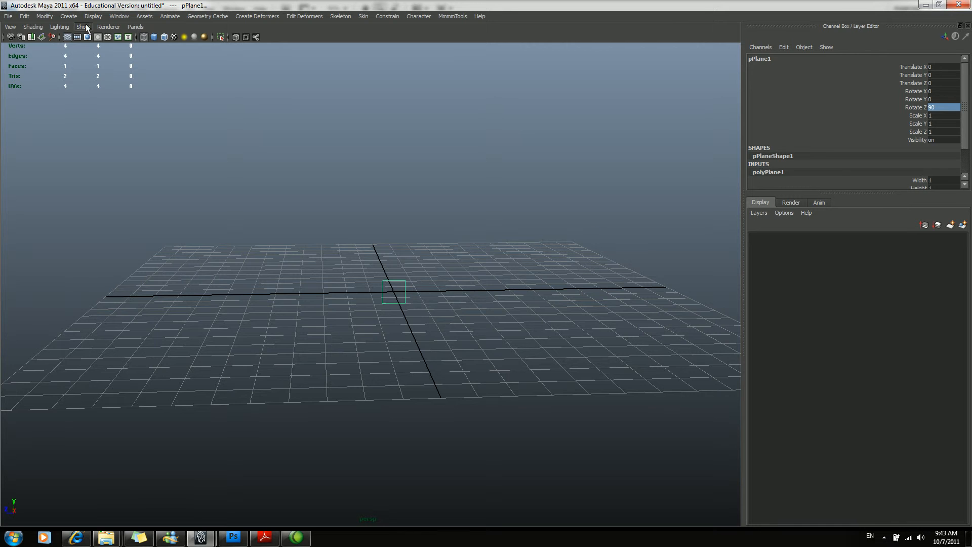
# Hide the viewport grid and frame the plane so it faces the camera.
pyautogui.click(66, 38)
pyautogui.press('f')
pyautogui.keyDown('alt'); pyautogui.moveTo(557, 296); pyautogui.dragTo(545, 294); pyautogui.keyUp('alt')
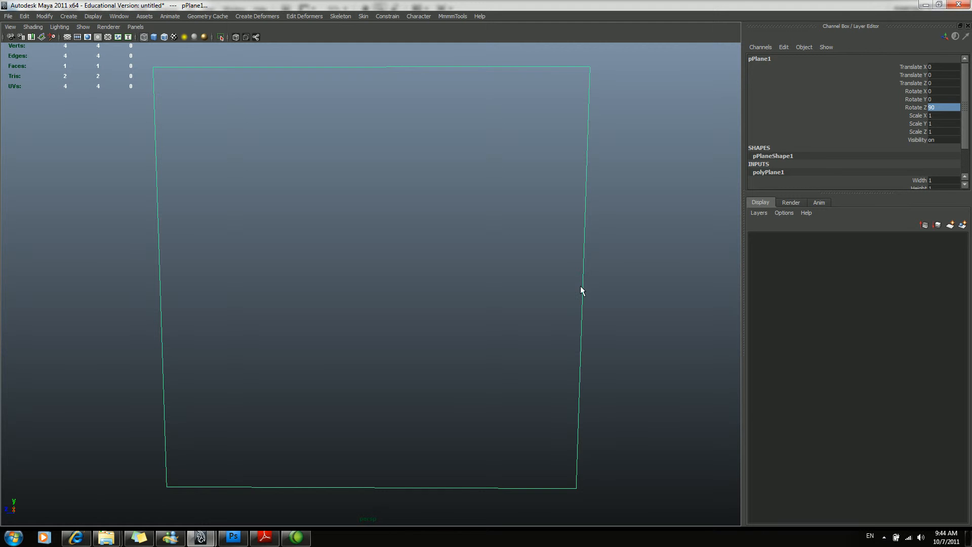
pyautogui.keyDown('alt'); pyautogui.moveTo(637, 201); pyautogui.dragTo(461, 269, button='right'); pyautogui.keyUp('alt')
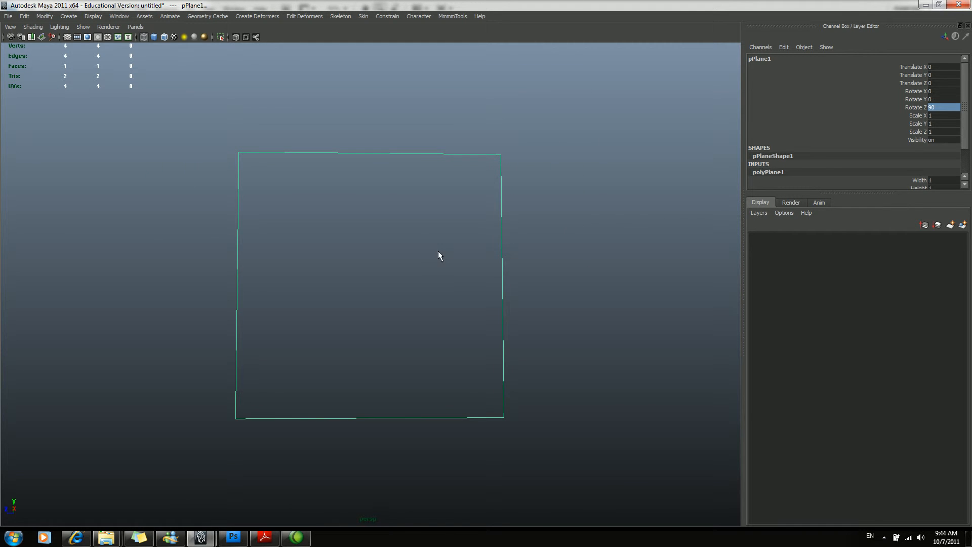
pyautogui.keyDown('alt'); pyautogui.moveTo(258, 230); pyautogui.dragTo(274, 246); pyautogui.keyUp('alt')
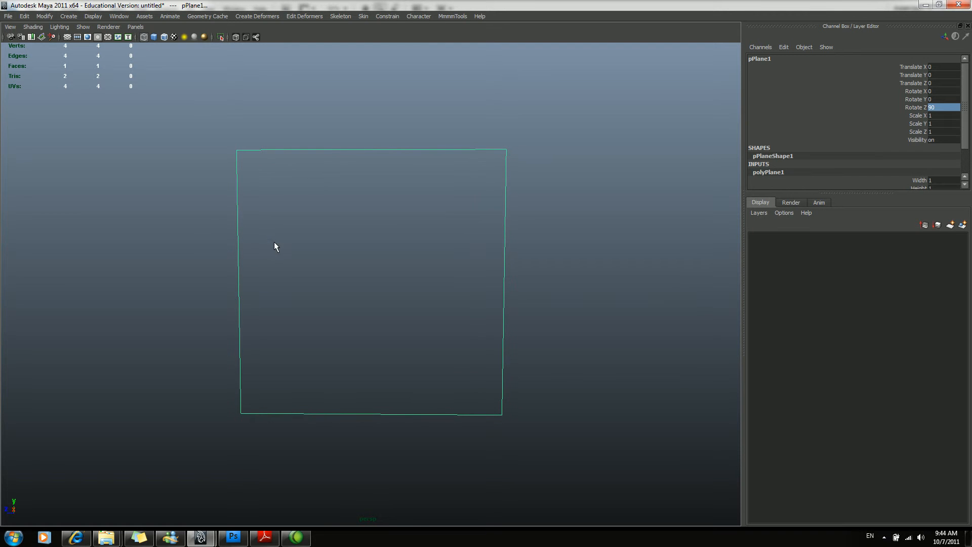
pyautogui.keyDown('alt'); pyautogui.moveTo(575, 253); pyautogui.dragTo(539, 261); pyautogui.keyUp('alt')
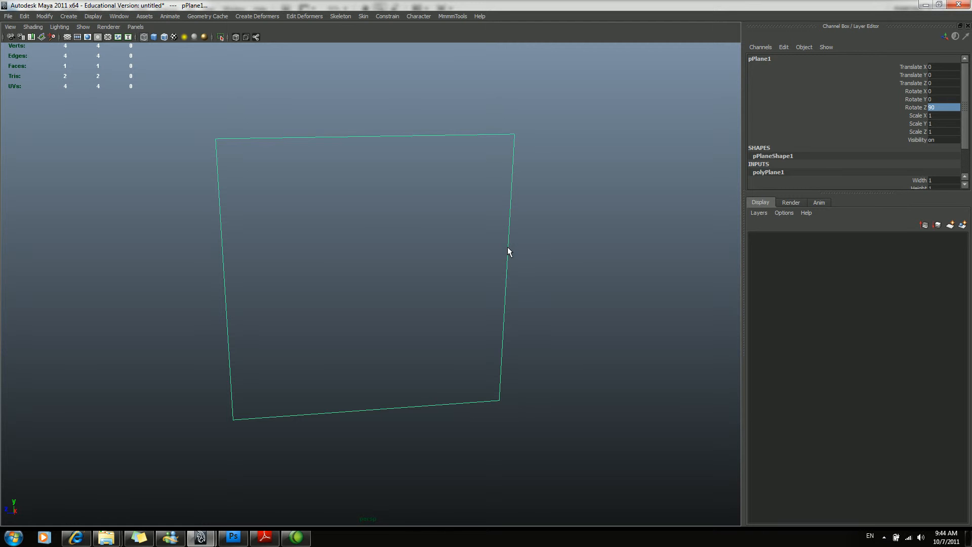
pyautogui.keyDown('alt'); pyautogui.moveTo(365, 215); pyautogui.dragTo(384, 244); pyautogui.keyUp('alt')
pyautogui.keyDown('alt'); pyautogui.moveTo(343, 190); pyautogui.dragTo(357, 177); pyautogui.keyUp('alt')
pyautogui.keyDown('alt'); pyautogui.moveTo(521, 191); pyautogui.dragTo(499, 189); pyautogui.keyUp('alt')
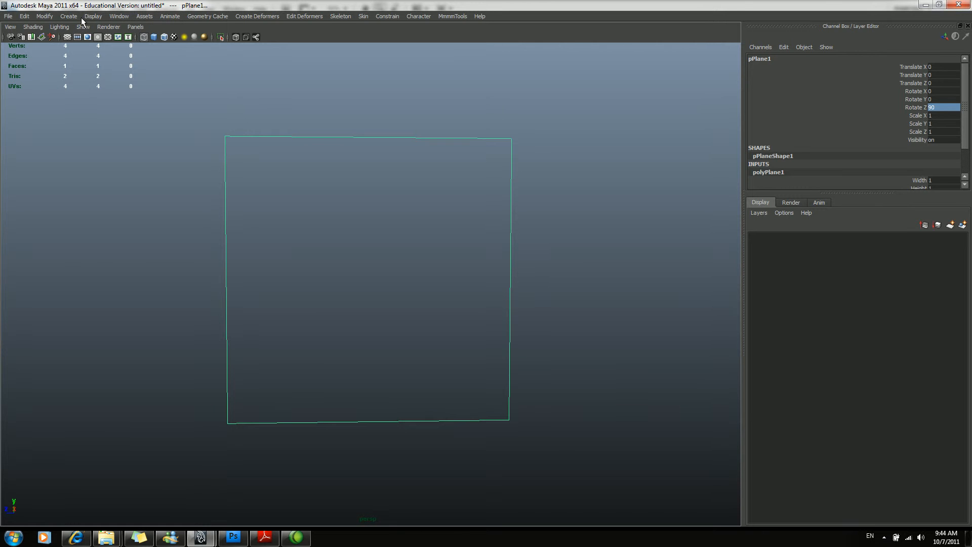
pyautogui.keyDown('alt'); pyautogui.moveTo(147, 100); pyautogui.dragTo(151, 107); pyautogui.keyUp('alt')
# Set the viewport to shaded display and create a new Lambert material in the Hypershade.
pyautogui.press('5')
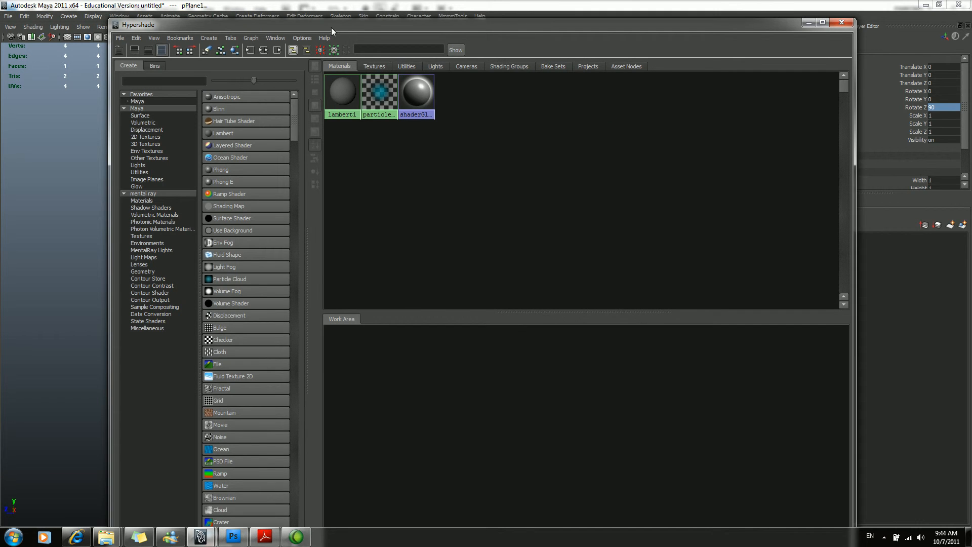
pyautogui.moveTo(332, 30); pyautogui.dragTo(494, 48)
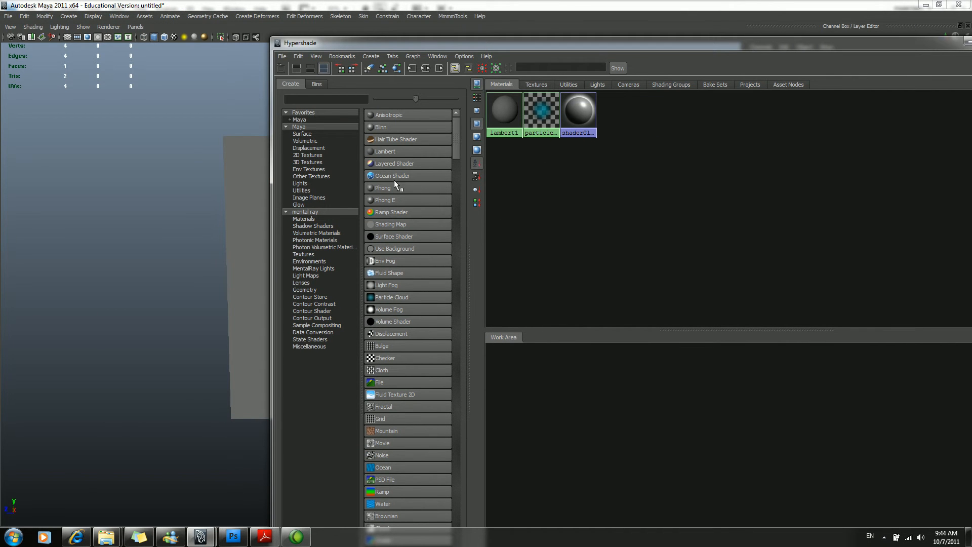
pyautogui.click(405, 152)
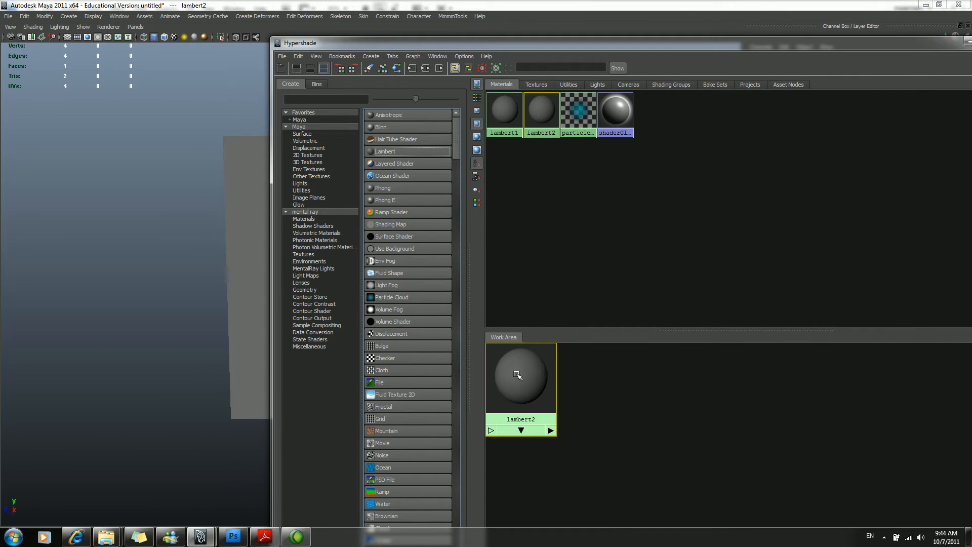
pyautogui.moveTo(694, 45); pyautogui.dragTo(384, 67)
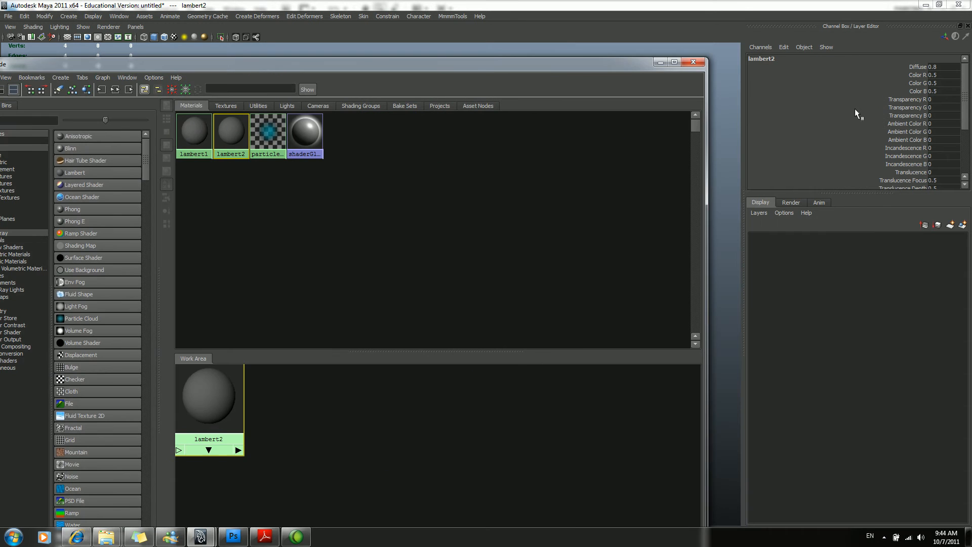
# Open the new Lambert material's attributes and connect a File texture to its Color.
pyautogui.doubleClick(228, 393)
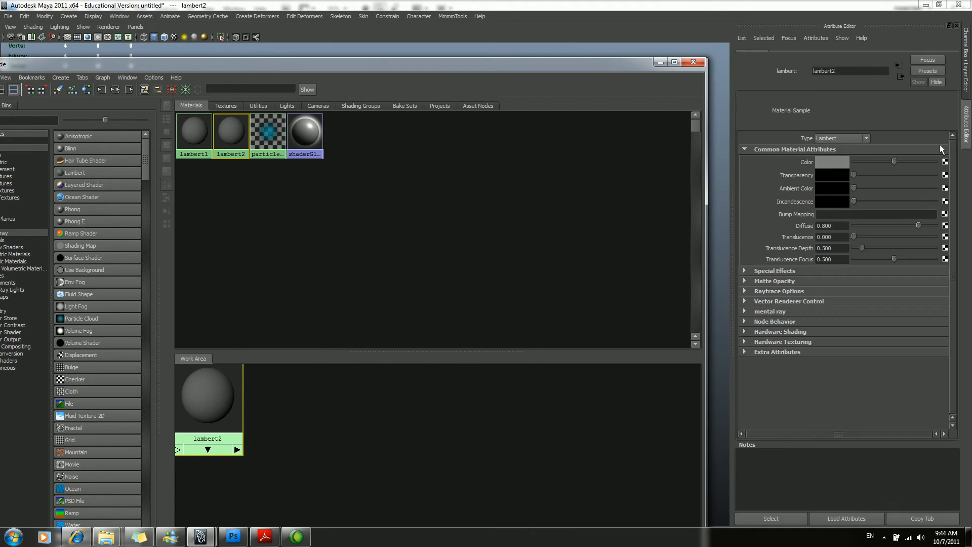
pyautogui.click(945, 174)
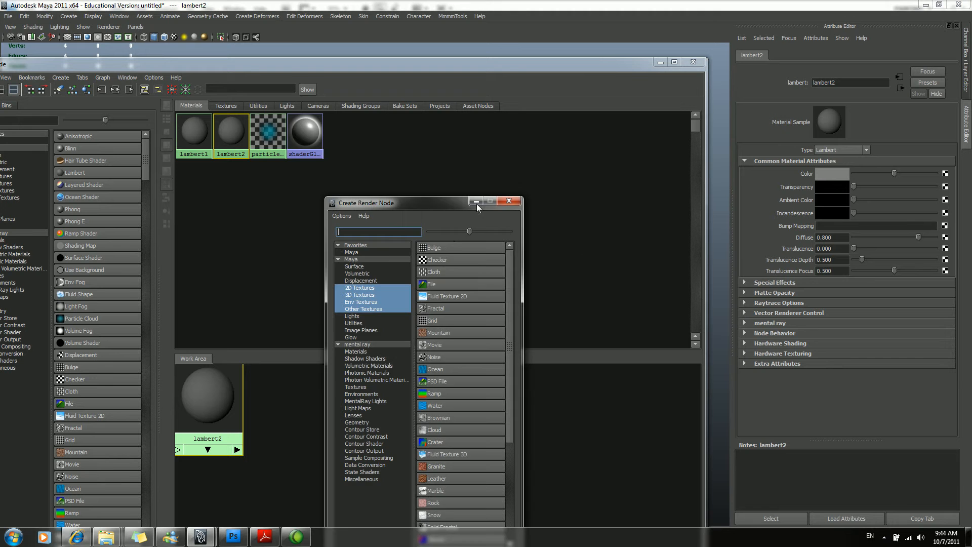
pyautogui.click(430, 282)
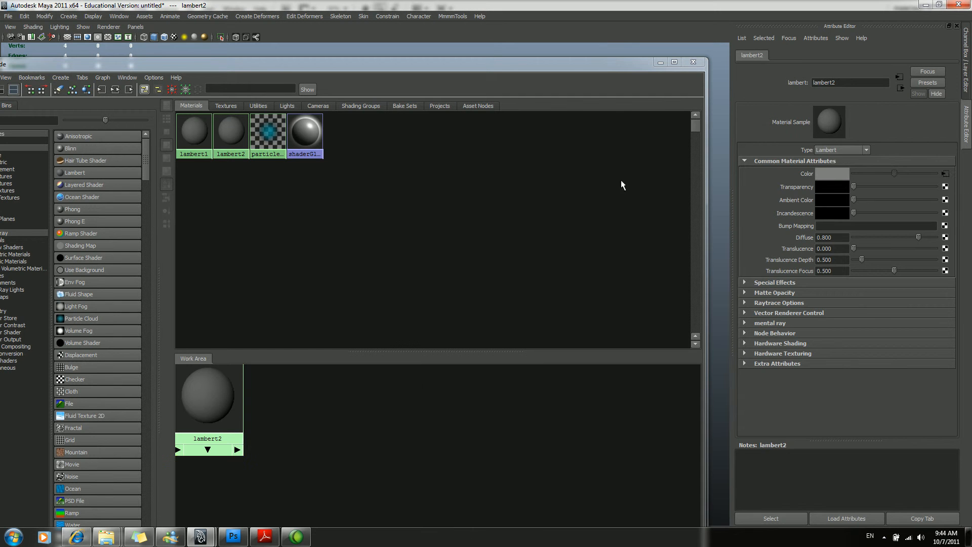
# Load Rim02.tif from the Bmw_5Series project's sourceimages folder as the File texture's image.
pyautogui.click(927, 200)
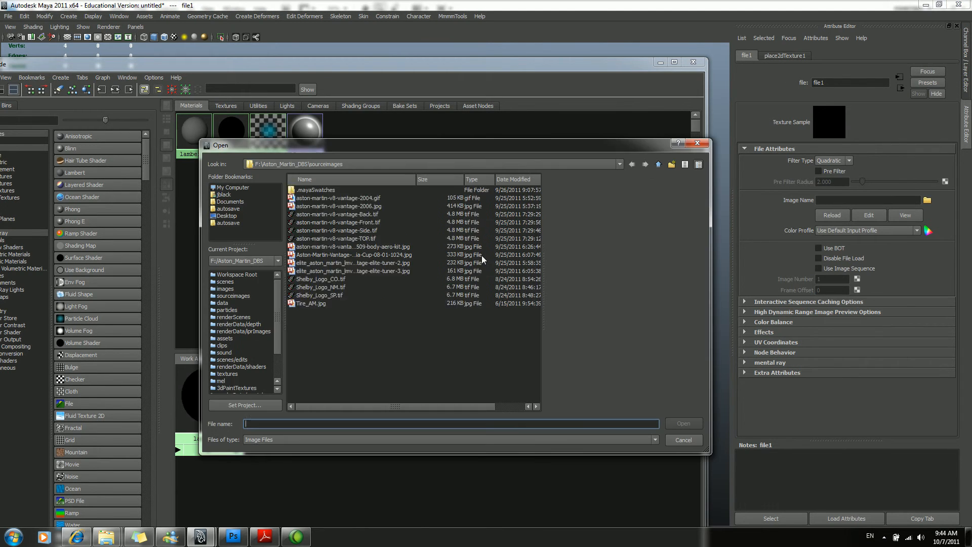
pyautogui.click(609, 165)
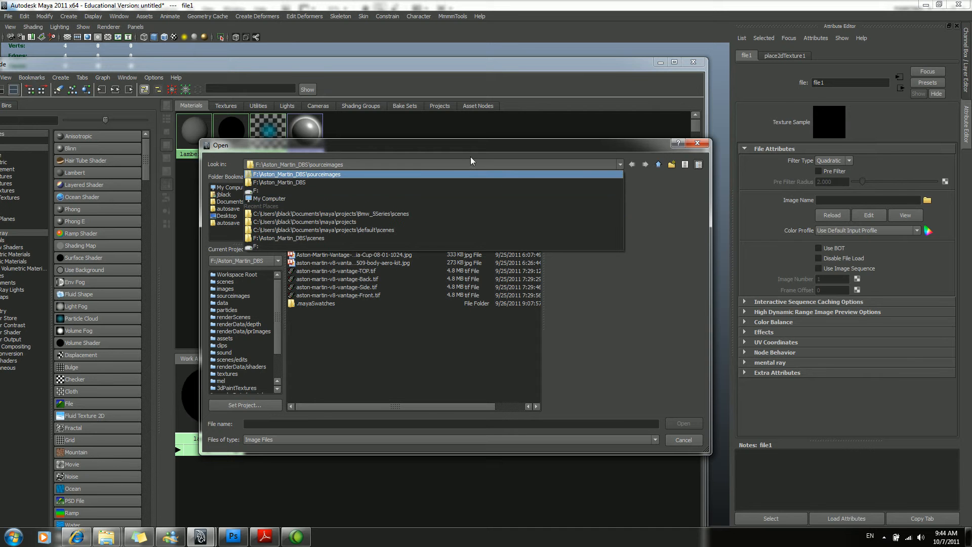
pyautogui.click(426, 174)
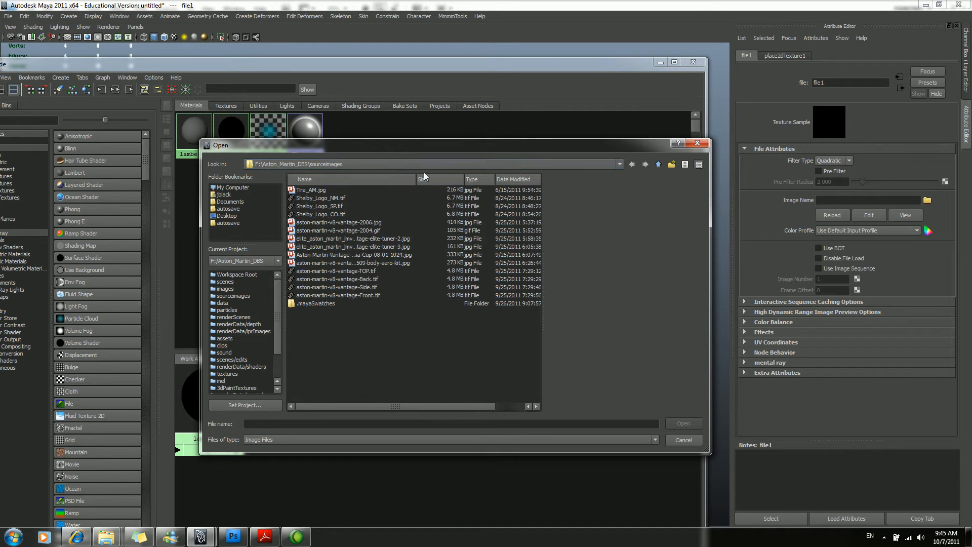
pyautogui.click(277, 261)
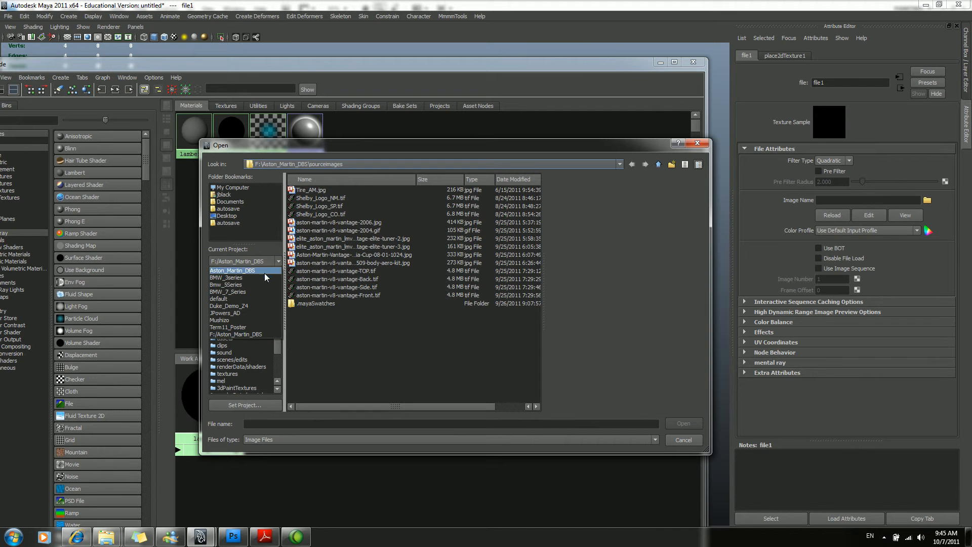
pyautogui.click(253, 284)
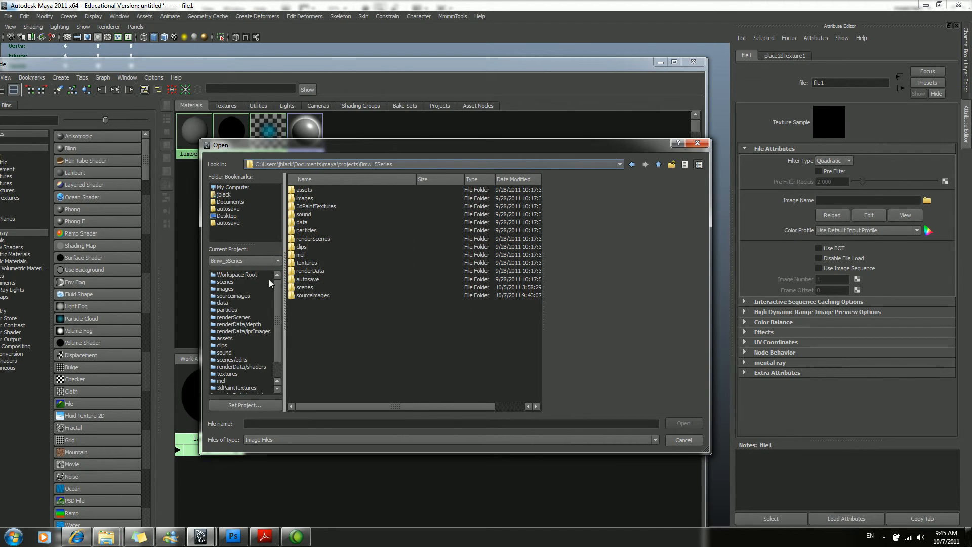
pyautogui.doubleClick(310, 296)
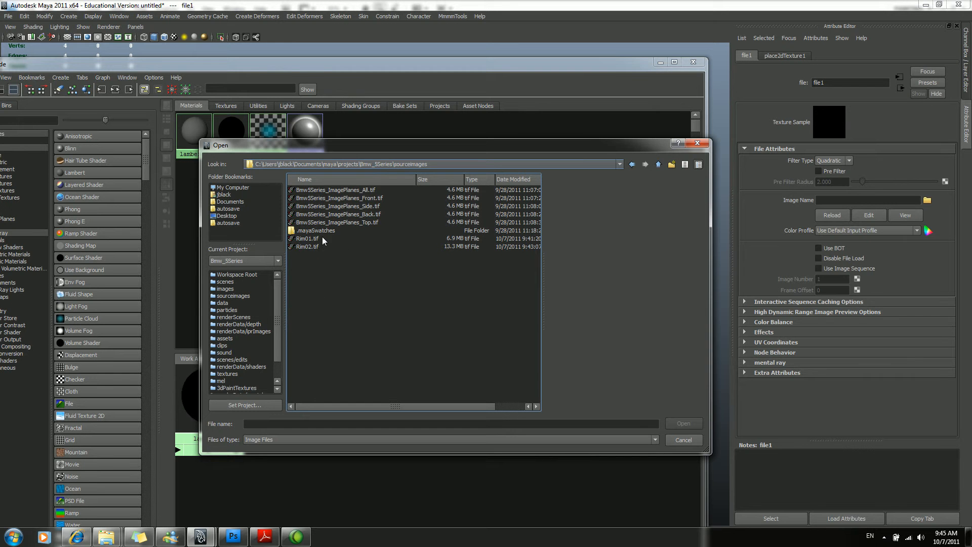
pyautogui.click(315, 247)
pyautogui.click(683, 424)
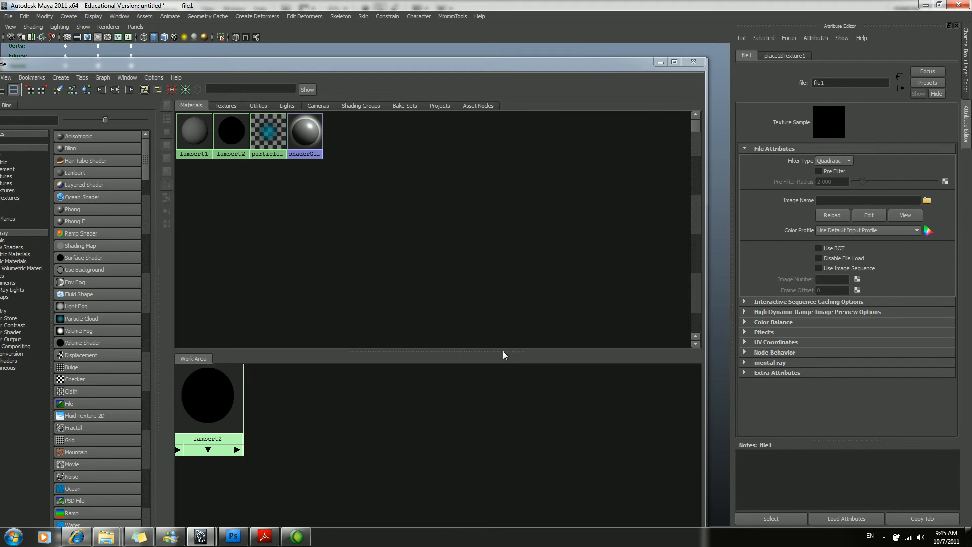
# Assign the Rim02 material to the plane and show it with textured display in the viewport.
pyautogui.moveTo(583, 69); pyautogui.dragTo(641, 278)
pyautogui.moveTo(300, 346); pyautogui.dragTo(462, 191, button='middle')
pyautogui.click(719, 269)
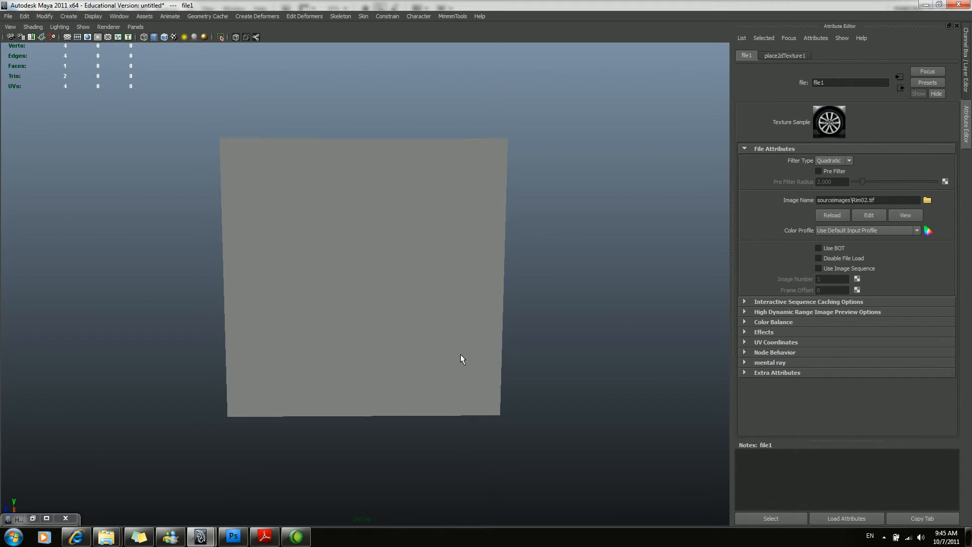
pyautogui.press('6')
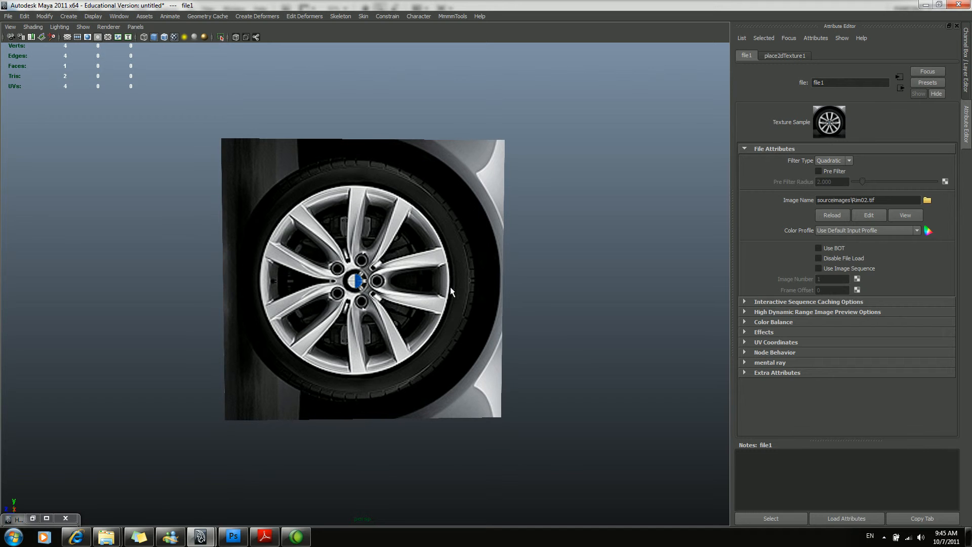
# Select the plane's face and frame it in the orthographic side view, with the Polygons menu set active.
pyautogui.moveTo(445, 321); pyautogui.dragTo(579, 332, button='right')
pyautogui.moveTo(522, 365); pyautogui.dragTo(143, 213)
pyautogui.press('space')
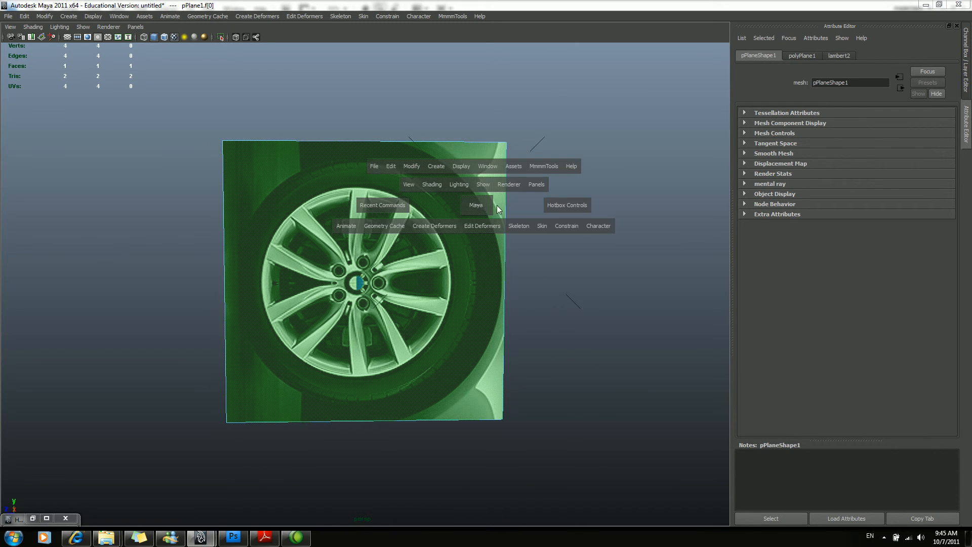
pyautogui.moveTo(475, 205); pyautogui.dragTo(644, 208)
pyautogui.press('f')
pyautogui.keyDown('alt'); pyautogui.moveTo(449, 234); pyautogui.dragTo(530, 228, button='middle'); pyautogui.keyUp('alt')
pyautogui.keyDown('alt'); pyautogui.moveTo(531, 228); pyautogui.dragTo(511, 237, button='right'); pyautogui.keyUp('alt')
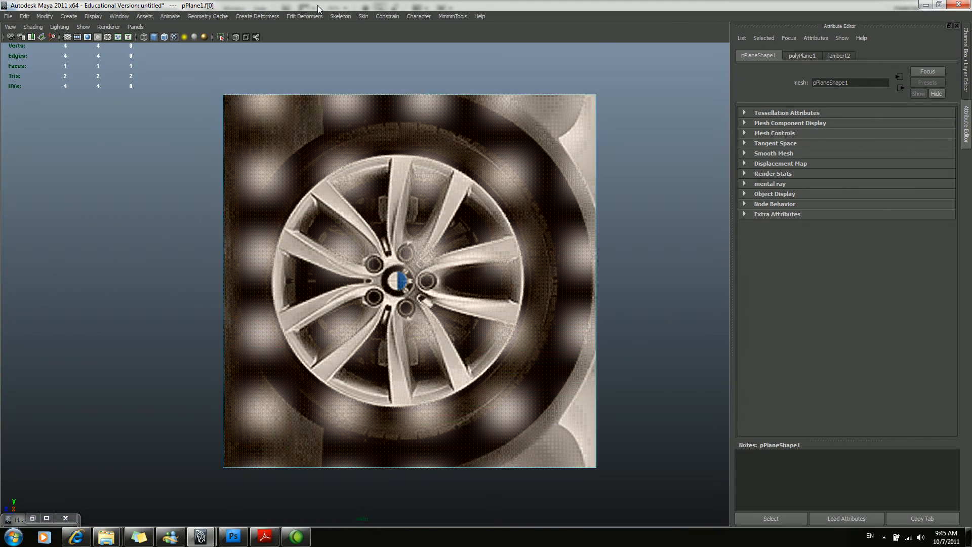
pyautogui.press('F3')
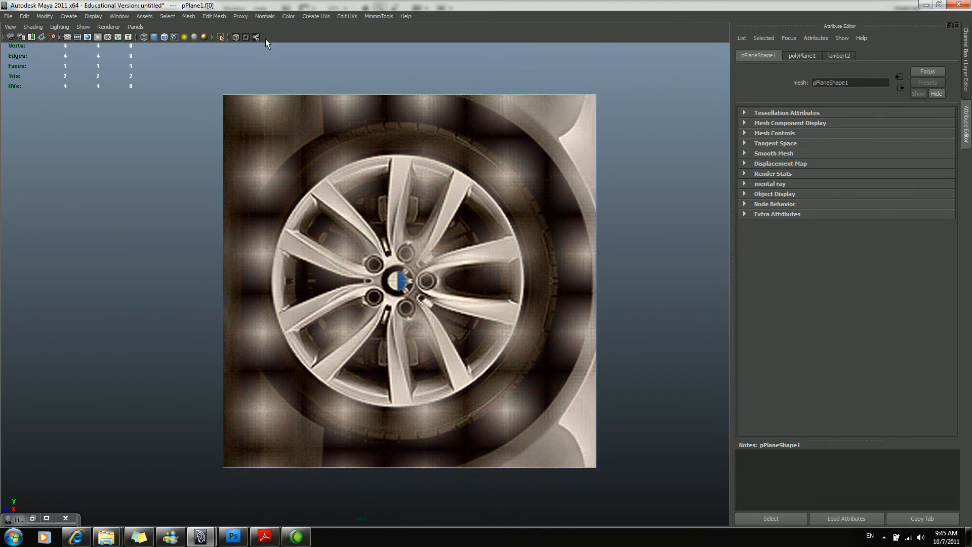
# Create UVs based on the side-view camera for the plane's face and clear the selection.
pyautogui.click(308, 15)
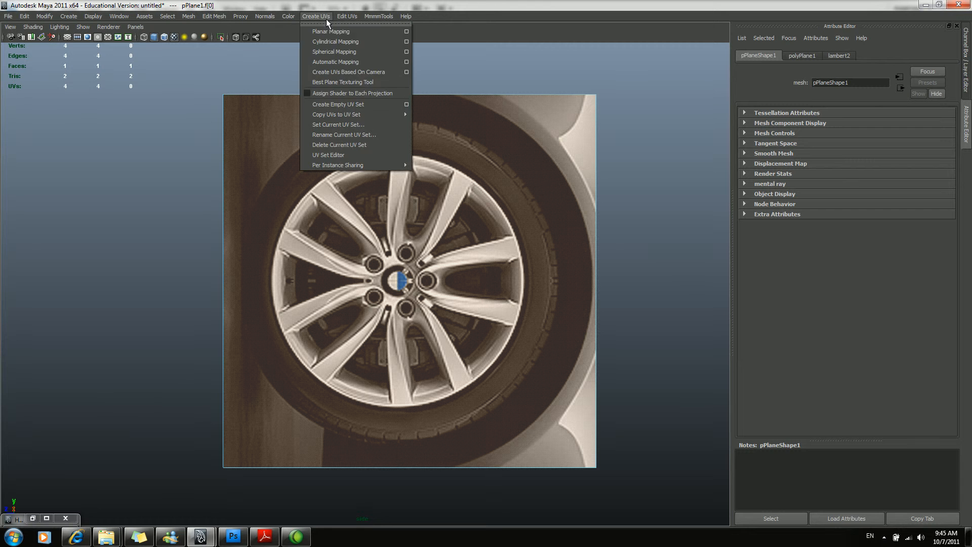
pyautogui.click(367, 75)
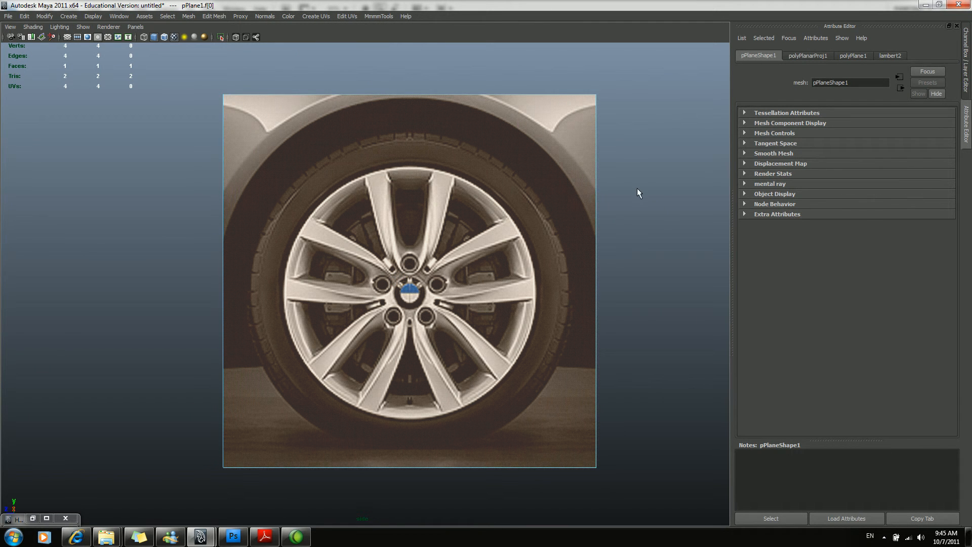
pyautogui.click(641, 189)
pyautogui.keyDown('alt'); pyautogui.moveTo(548, 214); pyautogui.dragTo(557, 206, button='middle'); pyautogui.keyUp('alt')
pyautogui.keyDown('alt'); pyautogui.moveTo(557, 205); pyautogui.dragTo(581, 219, button='right'); pyautogui.keyUp('alt')
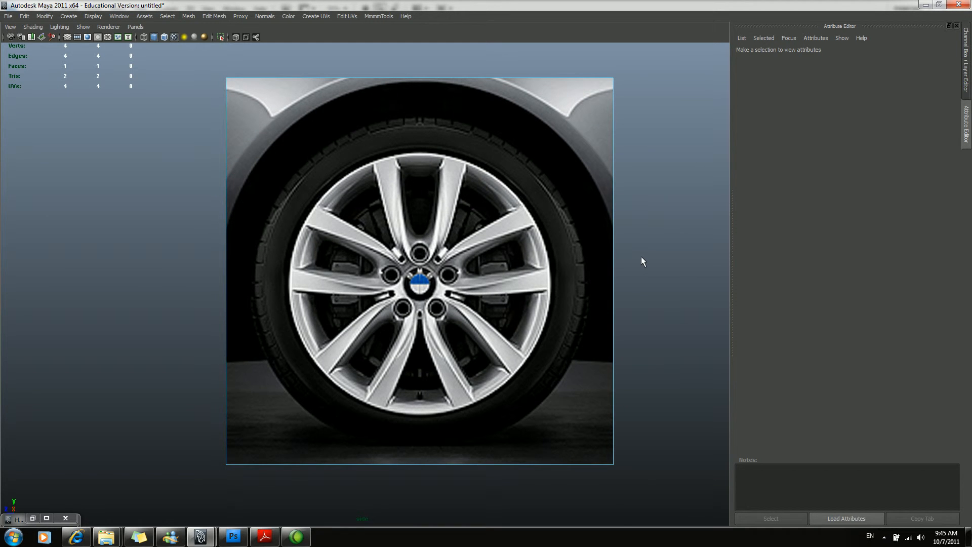
# Save the scene as BMW_5series_RimSetup01.mb in the Bmw_5Series project's scenes folder.
pyautogui.hotkey('ctrl', 's')
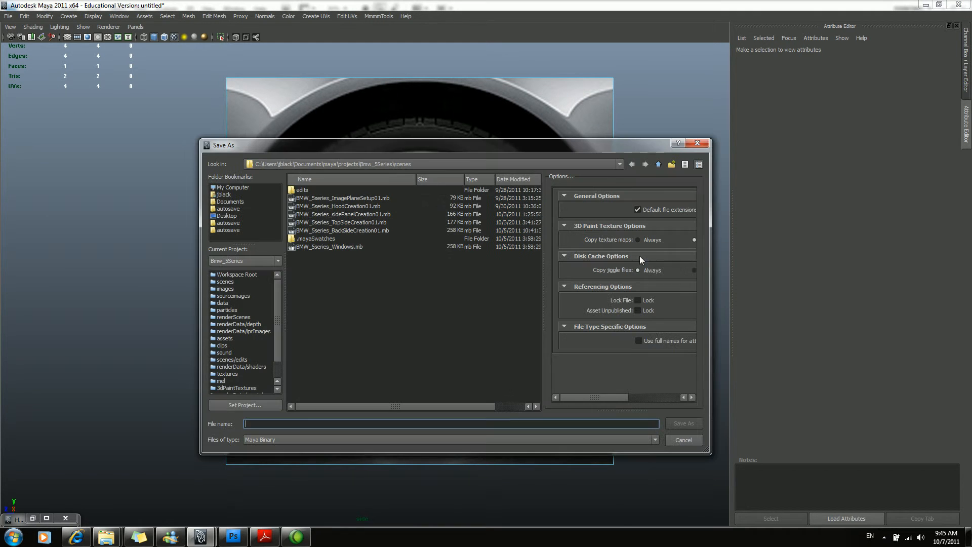
pyautogui.click(315, 248)
pyautogui.click(318, 424)
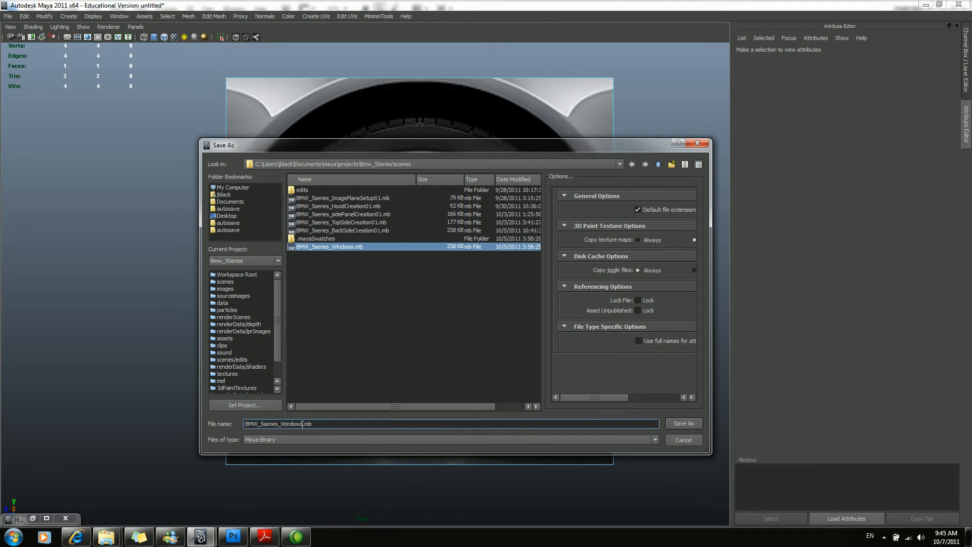
pyautogui.press('BackSpace')
pyautogui.press('BackSpace')
pyautogui.press('BackSpace')
pyautogui.press('BackSpace')
pyautogui.press('BackSpace')
pyautogui.press('BackSpace')
pyautogui.press('BackSpace')
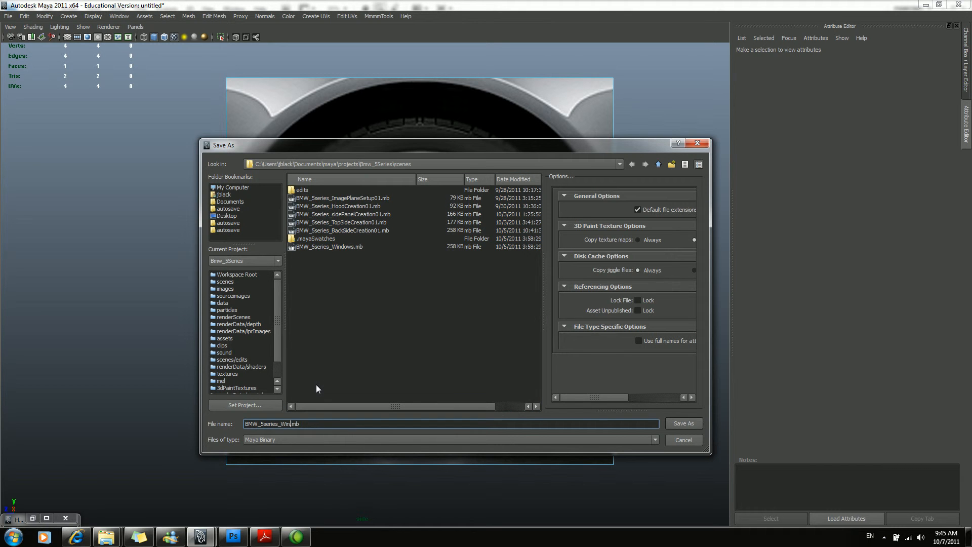
pyautogui.write('RimSetup01')
pyautogui.press('Return')
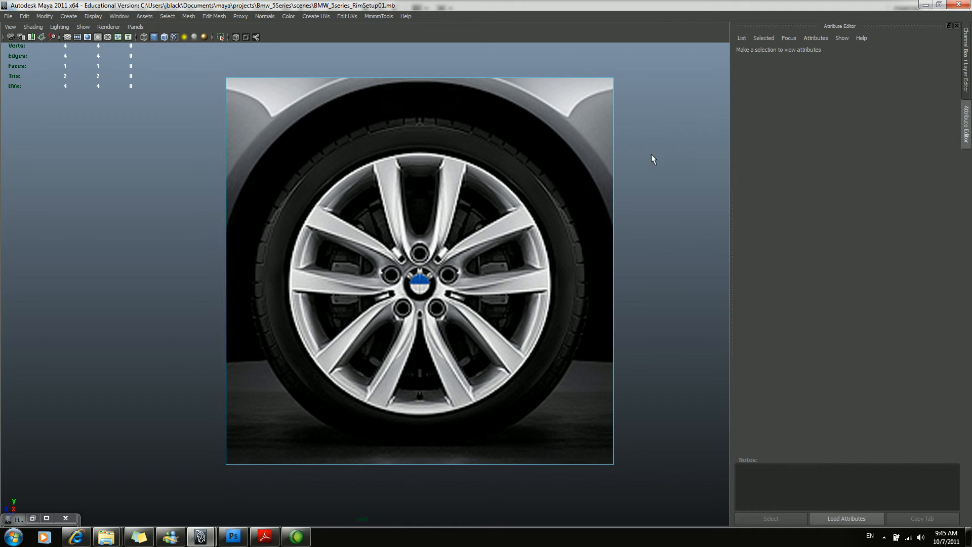
# Select the image plane as an object and add it to a new display layer named RefLayer.
pyautogui.press('F8')
pyautogui.moveTo(533, 196)
pyautogui.keyDown('alt'); pyautogui.mouseDown(button='middle')
pyautogui.moveTo(511, 195)
pyautogui.moveTo(534, 194)
pyautogui.mouseUp(button='middle'); pyautogui.keyUp('alt')
pyautogui.keyDown('alt'); pyautogui.moveTo(535, 194); pyautogui.dragTo(590, 209, button='right'); pyautogui.keyUp('alt')
pyautogui.keyDown('alt'); pyautogui.moveTo(588, 208); pyautogui.dragTo(559, 222, button='middle'); pyautogui.keyUp('alt')
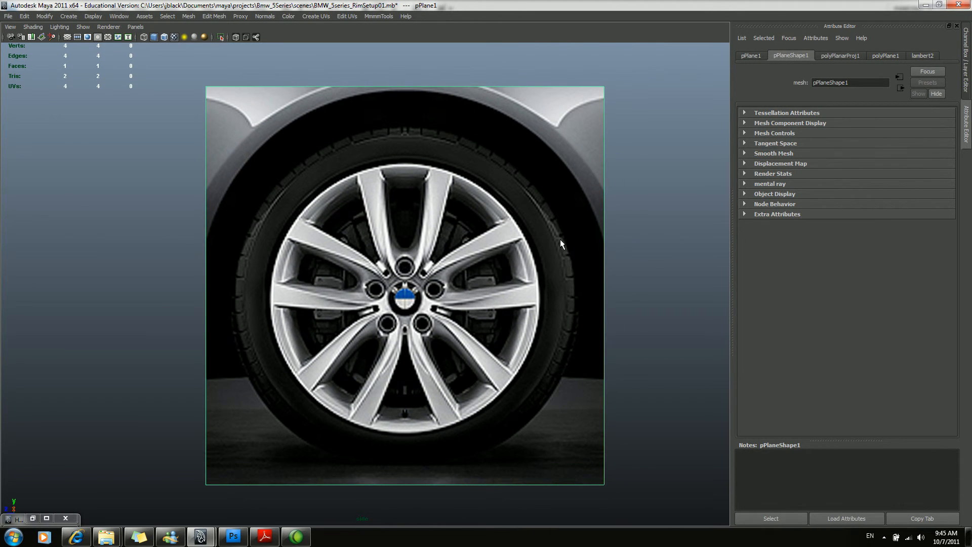
pyautogui.click(628, 270)
pyautogui.moveTo(511, 265); pyautogui.dragTo(637, 365)
pyautogui.click(968, 59)
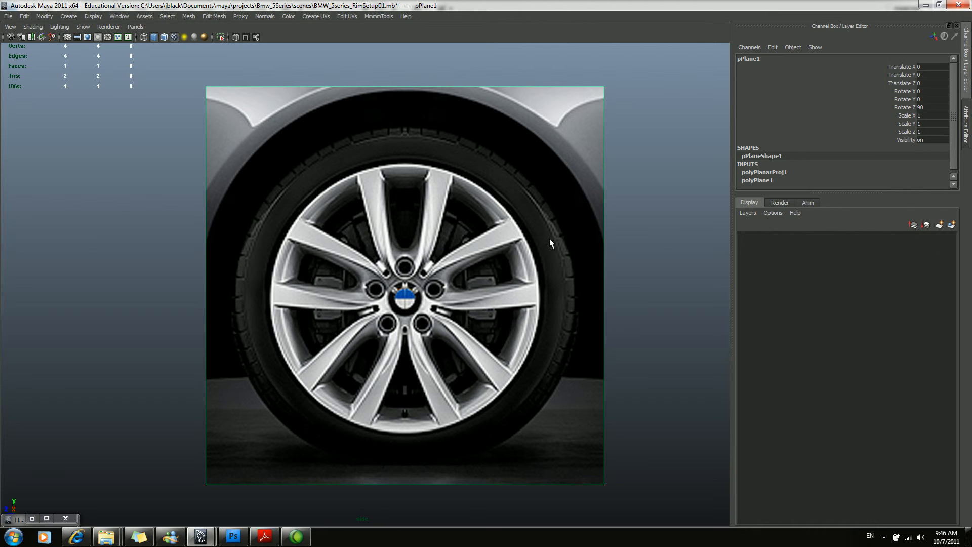
pyautogui.click(951, 224)
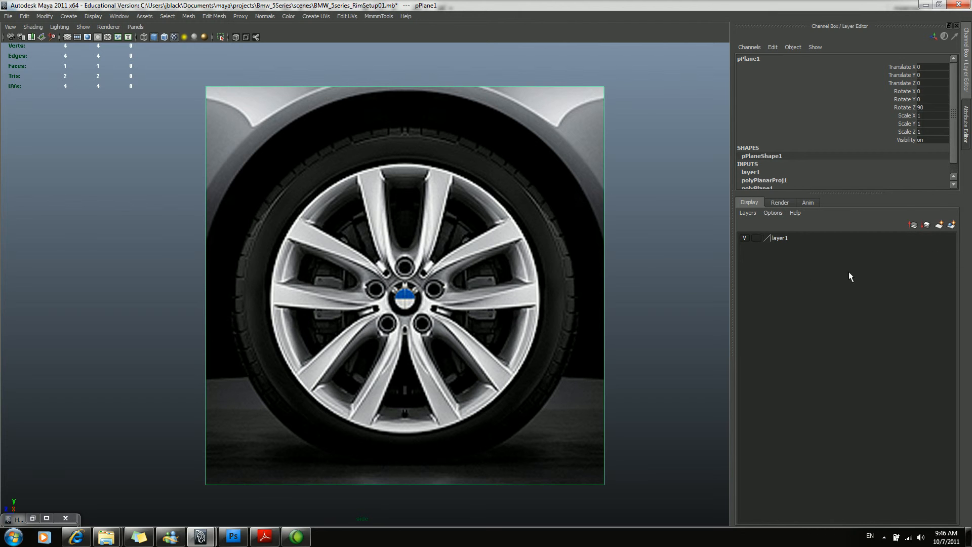
pyautogui.doubleClick(778, 242)
pyautogui.moveTo(406, 199); pyautogui.dragTo(321, 210)
pyautogui.write('RefLayer')
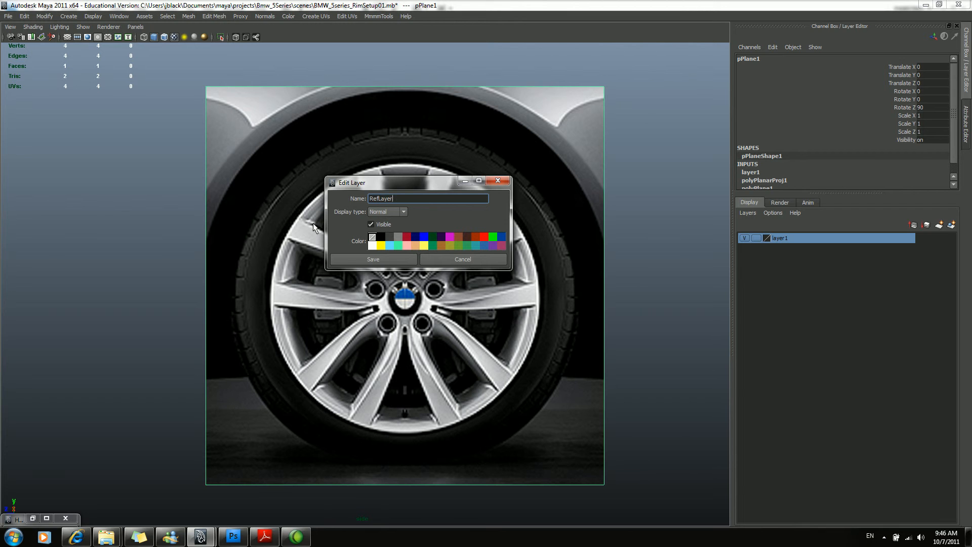
pyautogui.press('Return')
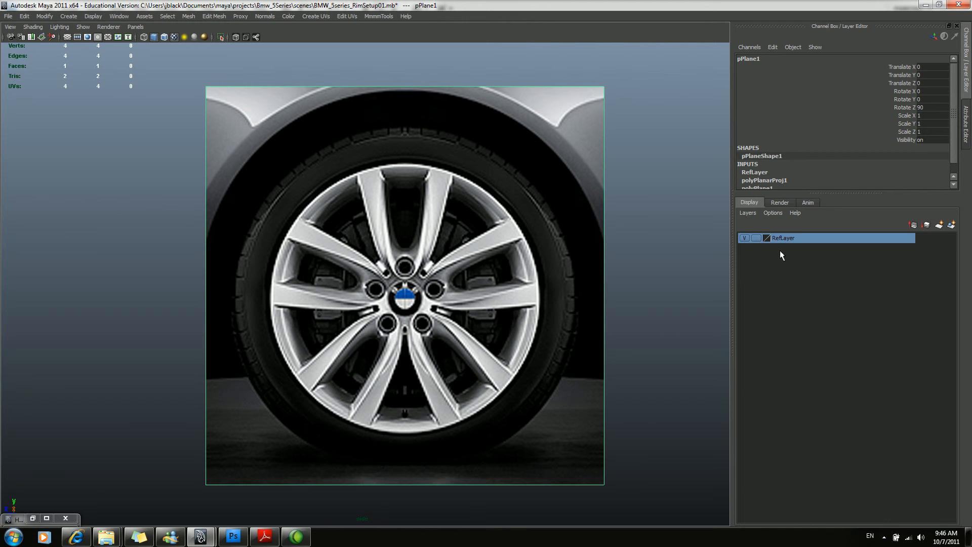
# Set RefLayer's display type to Reference and deselect the plane.
pyautogui.click(756, 238)
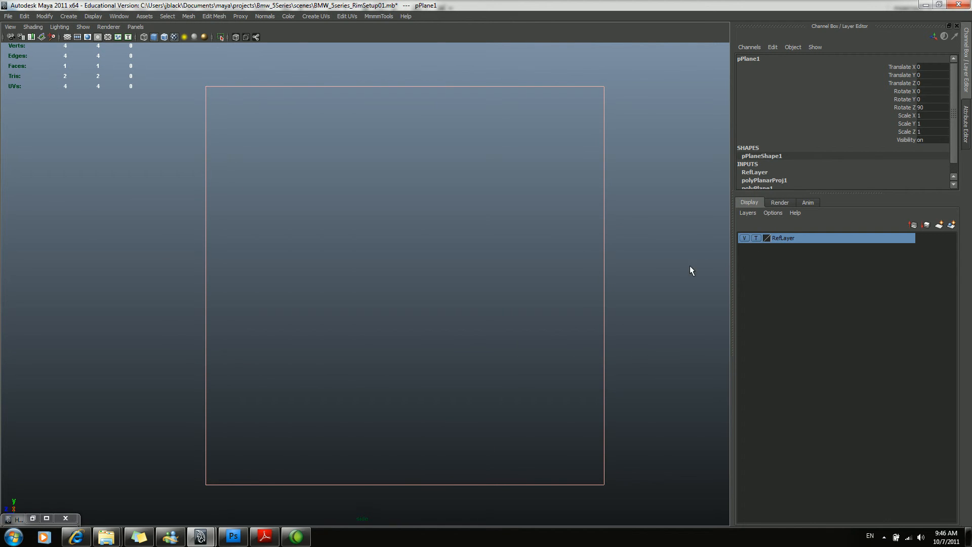
pyautogui.click(756, 238)
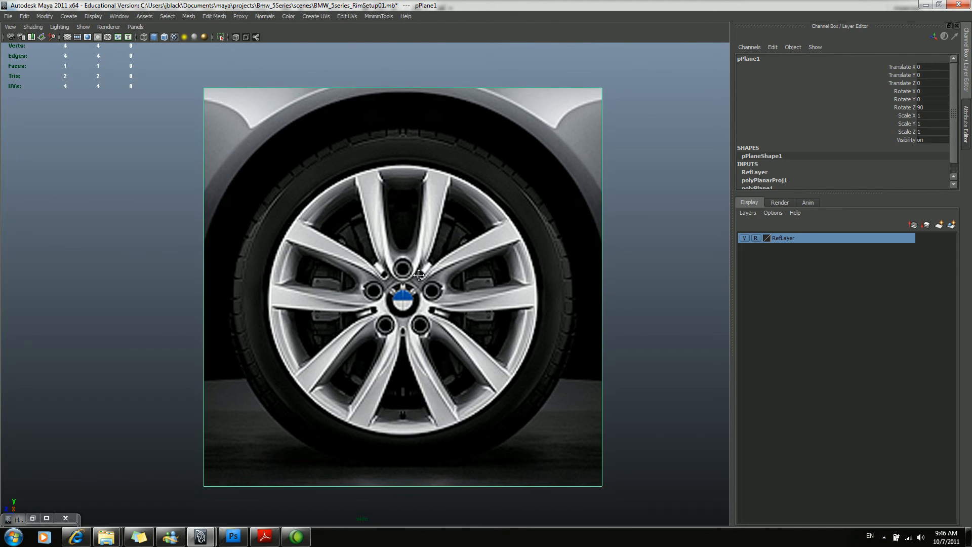
pyautogui.scroll(5, 605, 304)
pyautogui.scroll(-3, 609, 308)
pyautogui.click(606, 315)
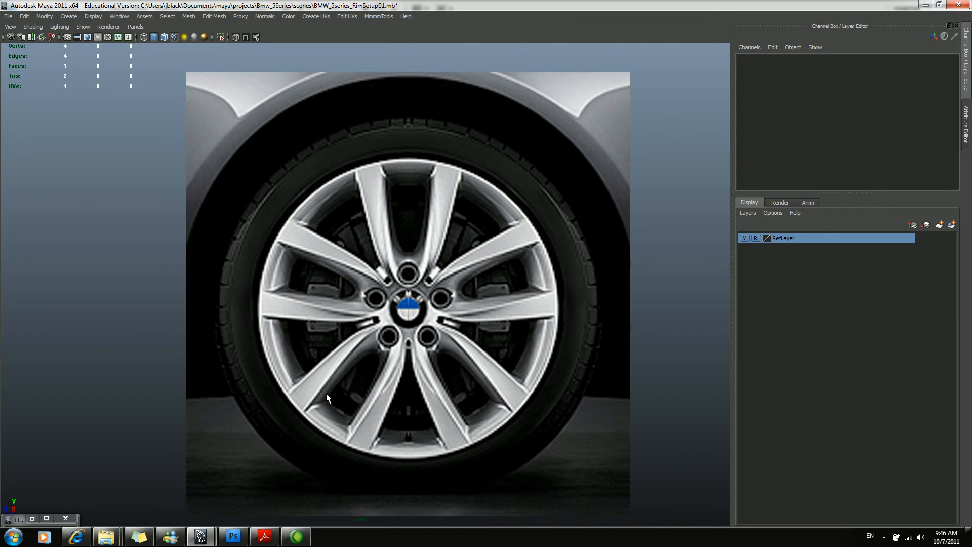
pyautogui.scroll(-5, 445, 252)
pyautogui.scroll(3, 456, 268)
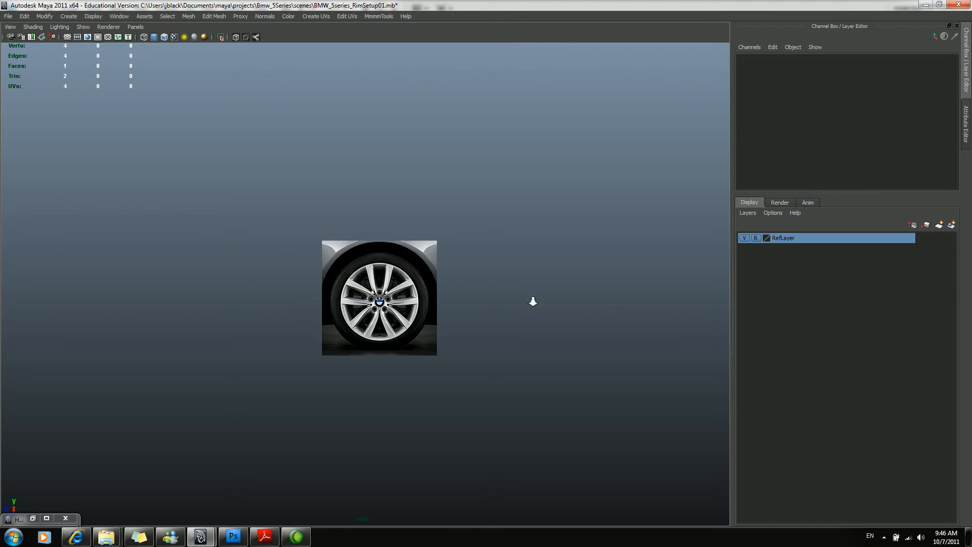
pyautogui.scroll(5, 456, 329)
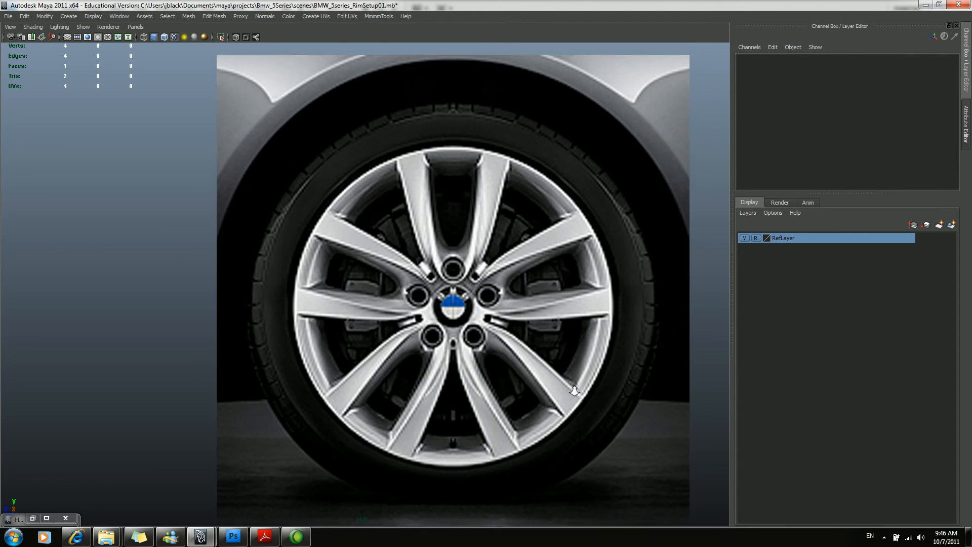
pyautogui.scroll(3, 494, 331)
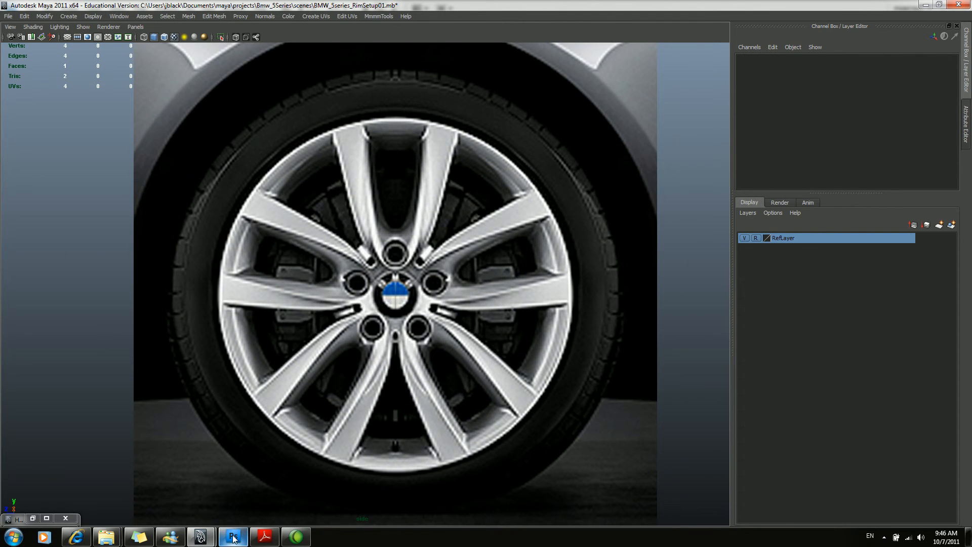
# Switch to Photoshop and trace the spoke just left of the centre guide in Rim02.tif with the Pen tool.
pyautogui.click(234, 540)
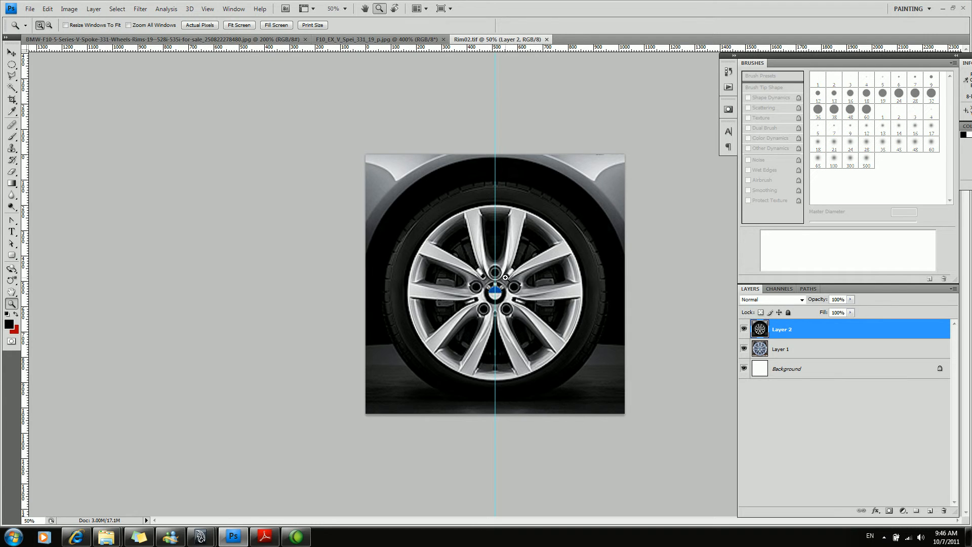
pyautogui.scroll(3, 501, 289)
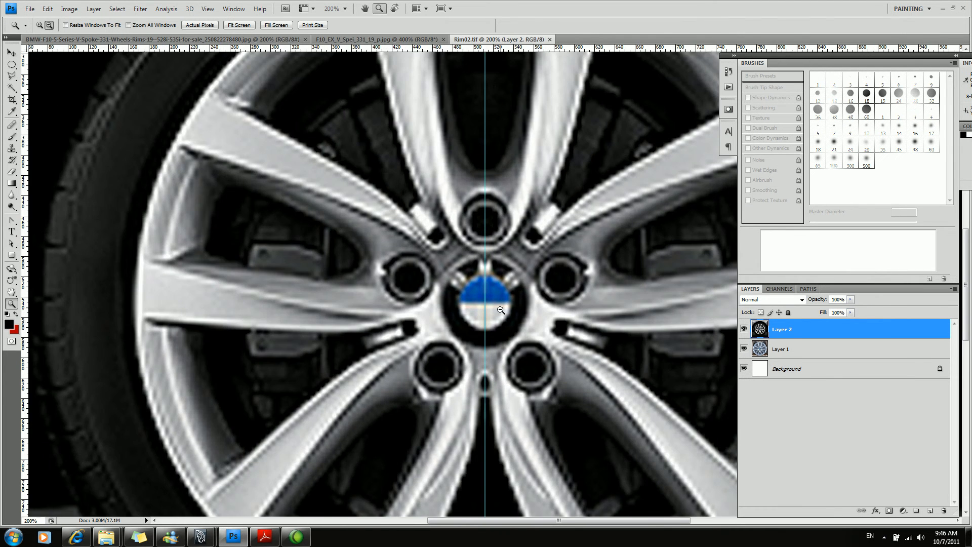
pyautogui.scroll(-1, 504, 308)
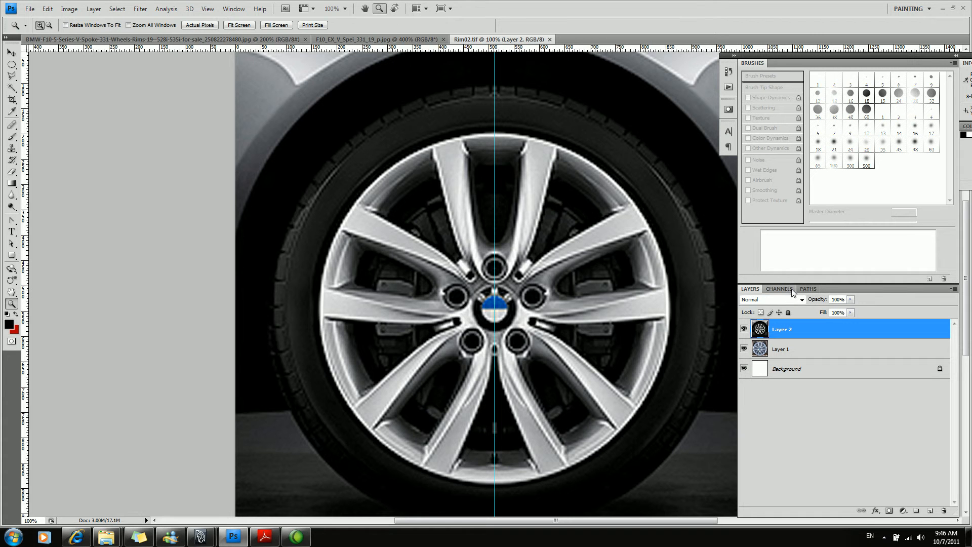
pyautogui.click(808, 290)
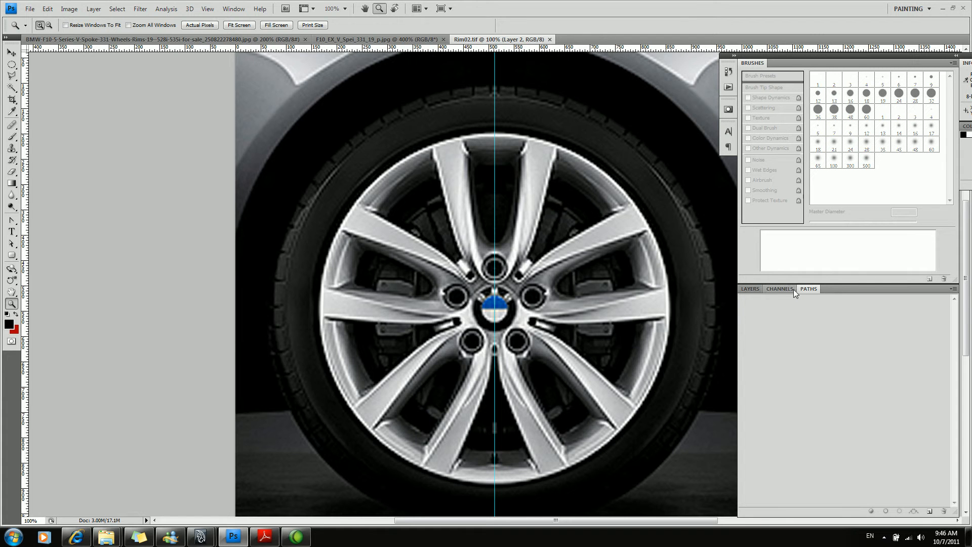
pyautogui.click(15, 222)
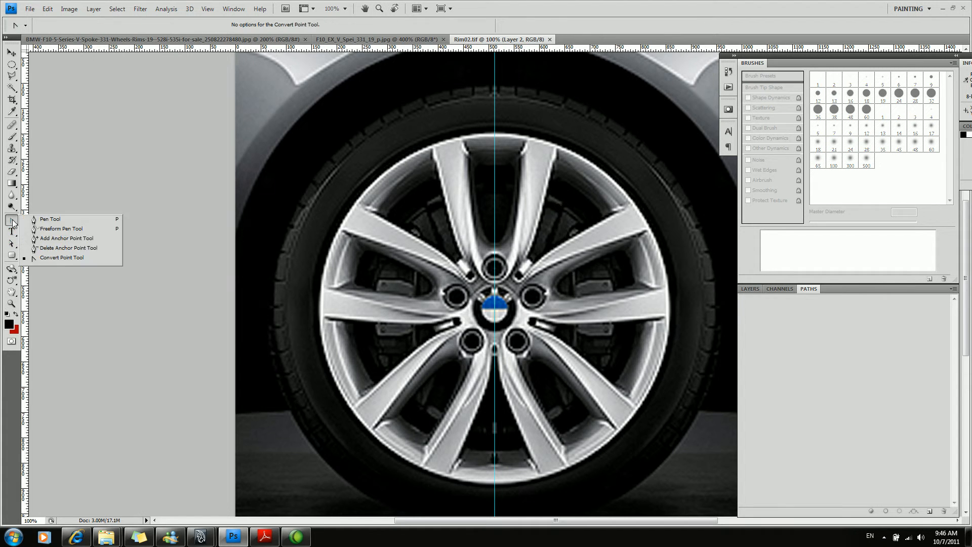
pyautogui.click(42, 222)
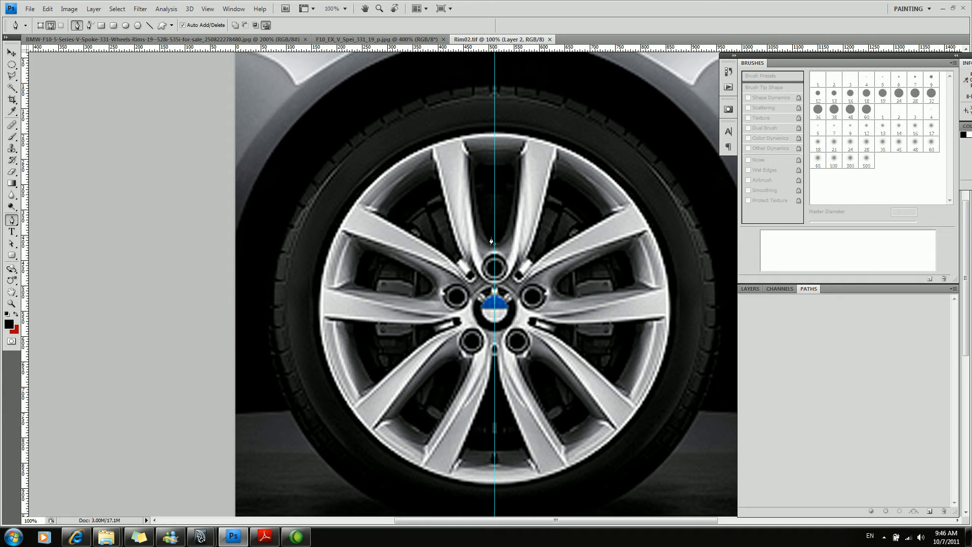
pyautogui.click(463, 136)
pyautogui.click(445, 139)
pyautogui.click(431, 145)
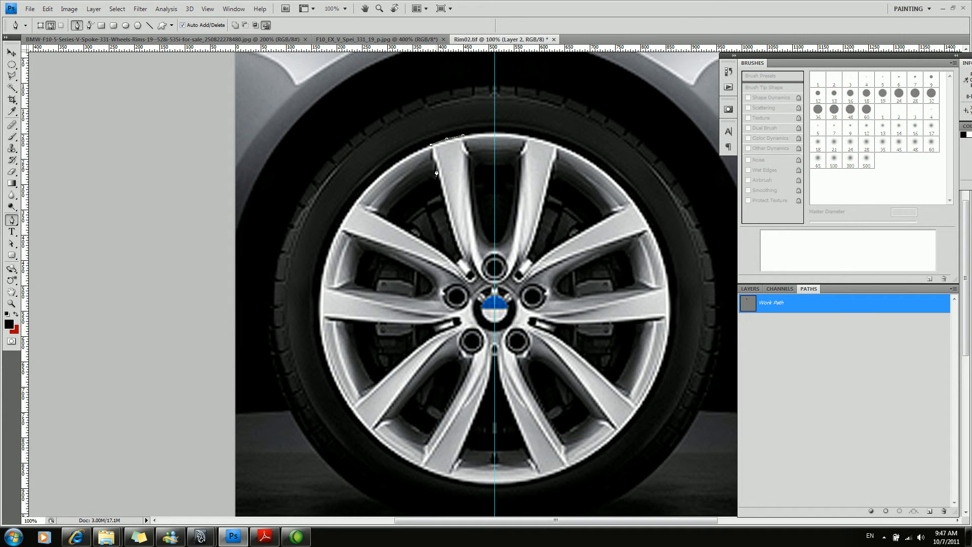
pyautogui.click(447, 207)
pyautogui.click(11, 52)
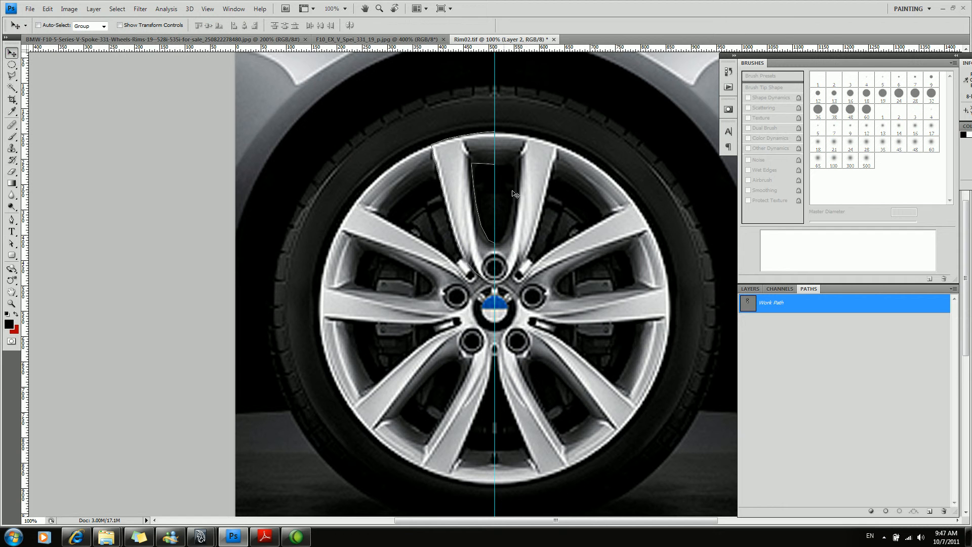
pyautogui.moveTo(434, 157); pyautogui.dragTo(543, 219)
pyautogui.hotkey('ctrl', 'z')
pyautogui.press('z')
pyautogui.click(478, 235)
pyautogui.keyDown('alt'); pyautogui.click(491, 213); pyautogui.keyUp('alt')
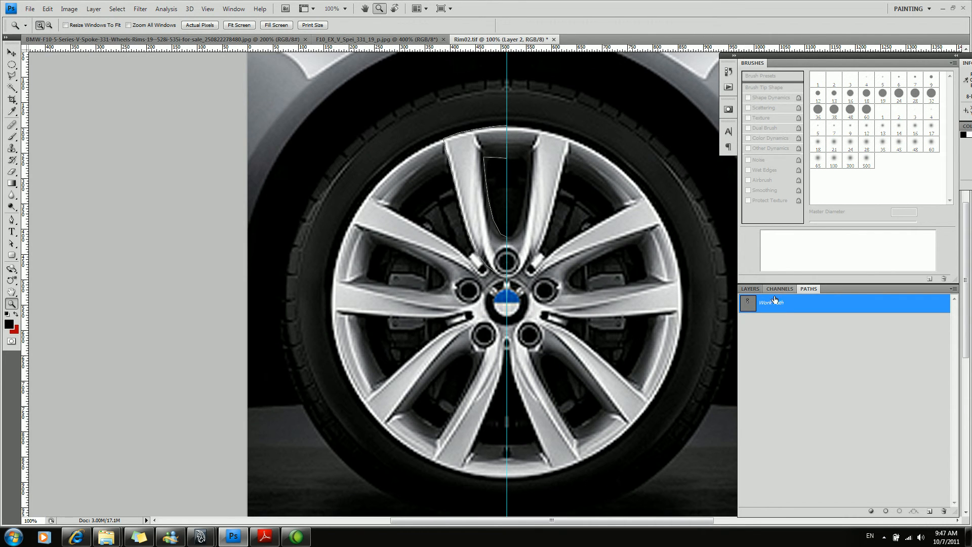
# Export the Work Path to Illustrator as Rim02_Path in the sourceimages folder.
pyautogui.click(30, 8)
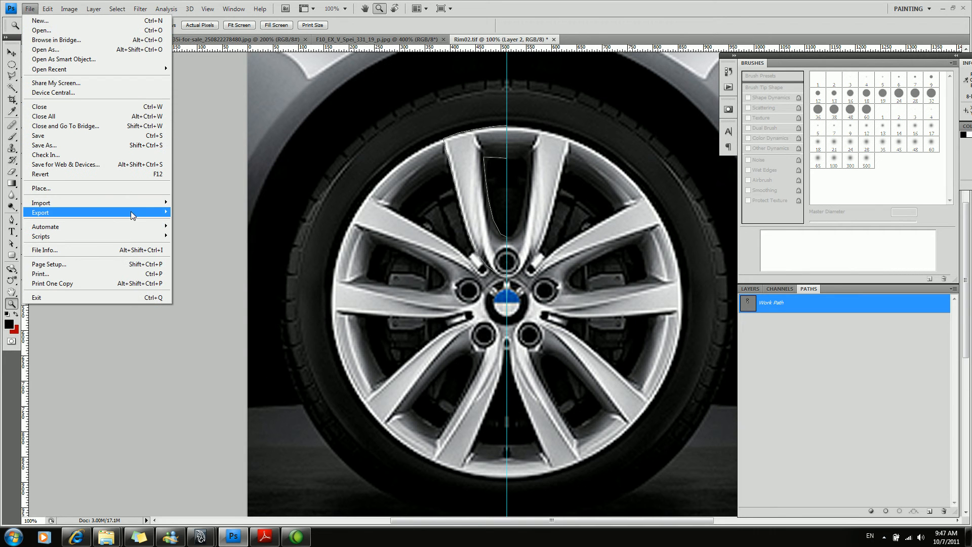
pyautogui.moveTo(130, 213)
pyautogui.click(211, 218)
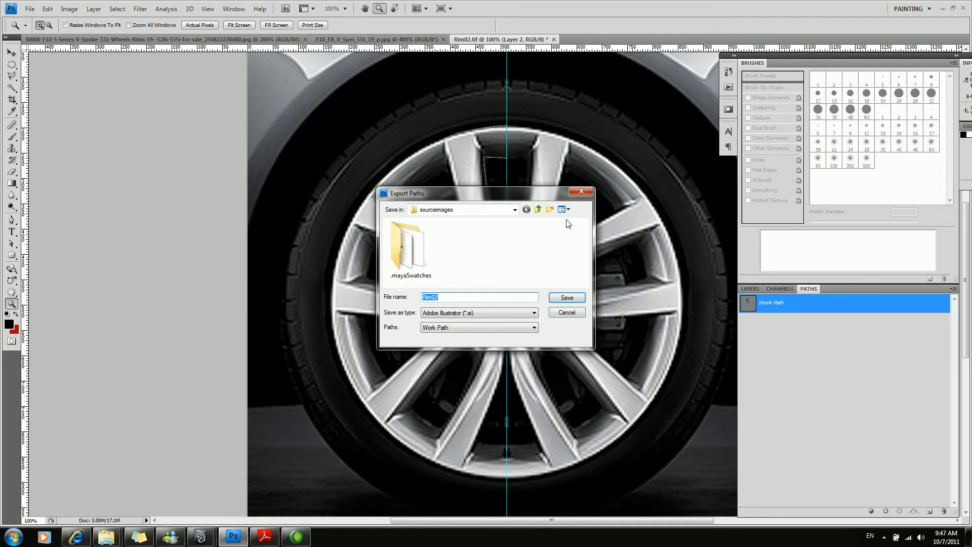
pyautogui.click(514, 210)
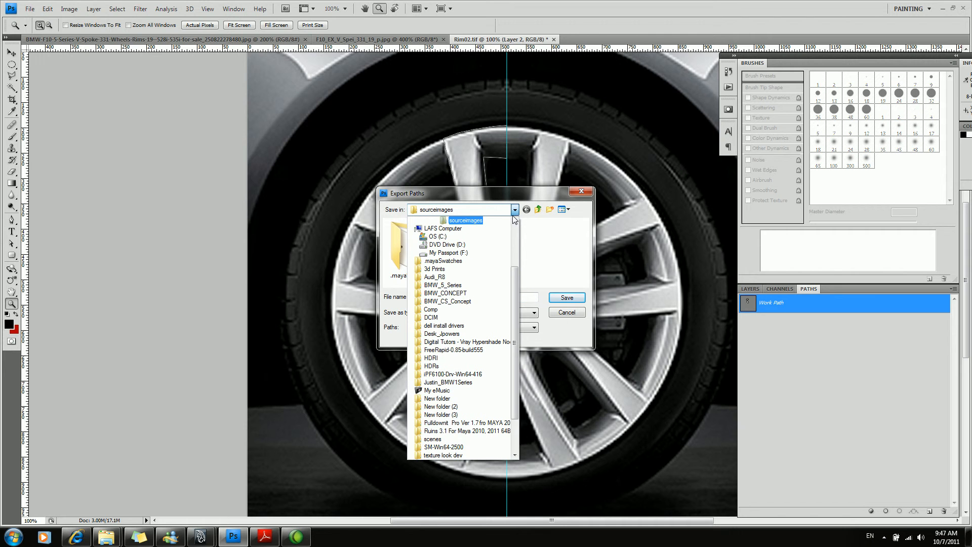
pyautogui.click(529, 199)
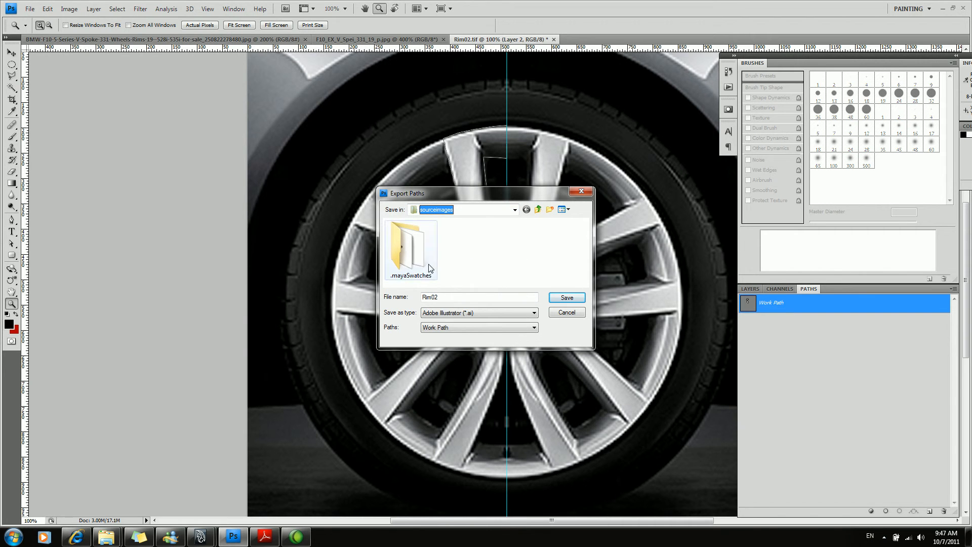
pyautogui.click(485, 299)
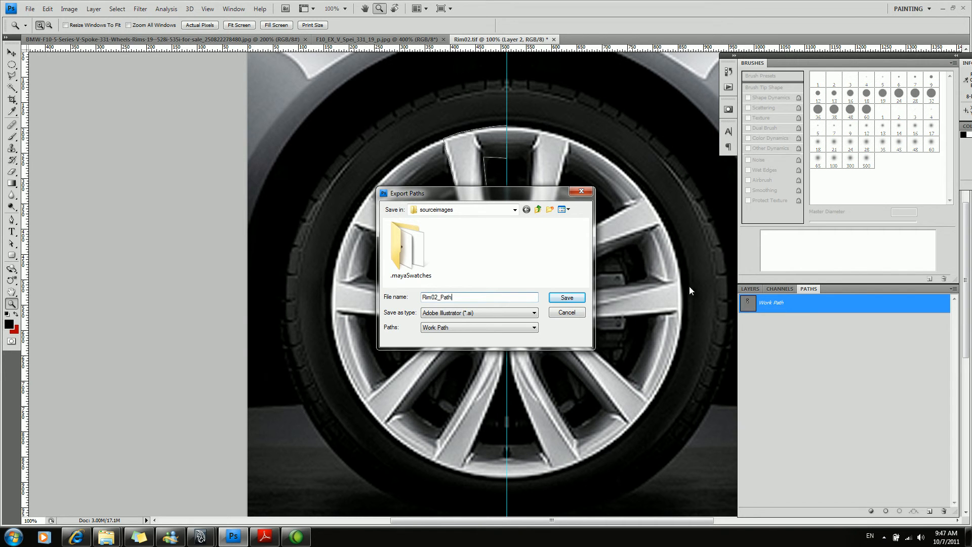
pyautogui.click(567, 297)
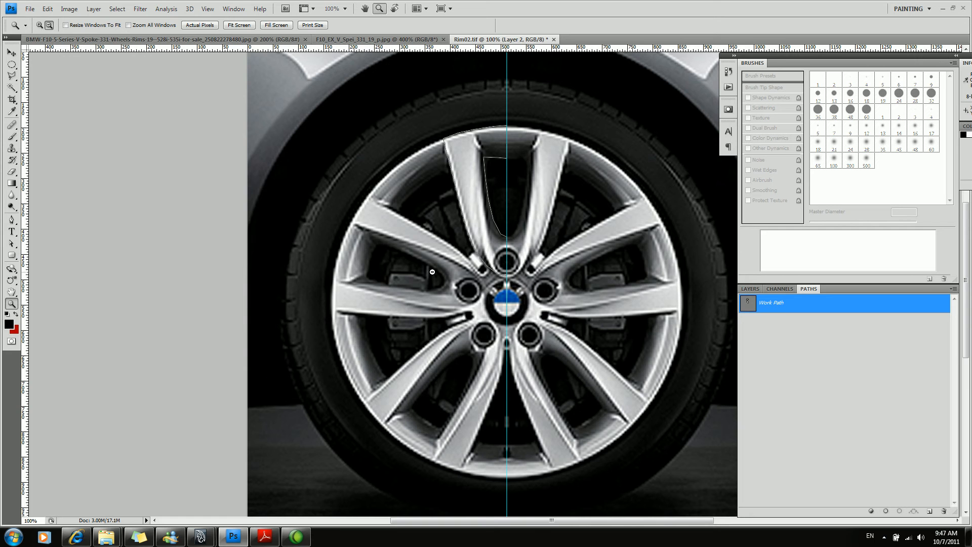
# Switch to Maya and import Rim02_Path.ai from the project's sourceimages folder as an Adobe Illustrator file.
pyautogui.hotkey('alt', 'Tab')
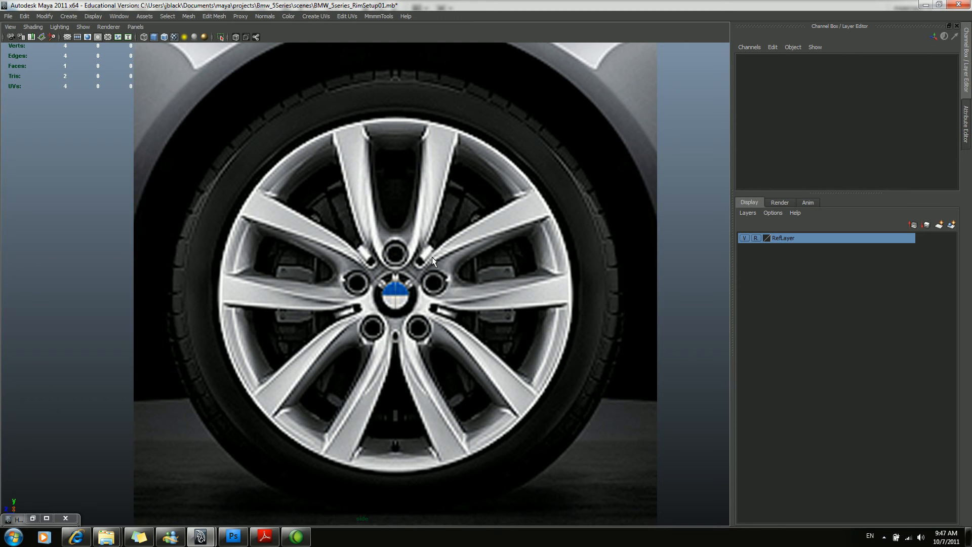
pyautogui.click(10, 16)
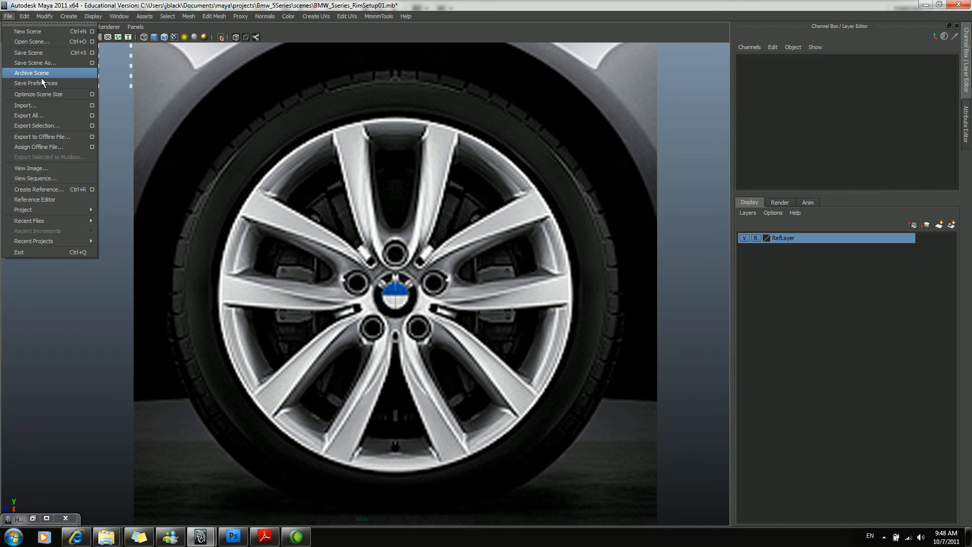
pyautogui.click(61, 106)
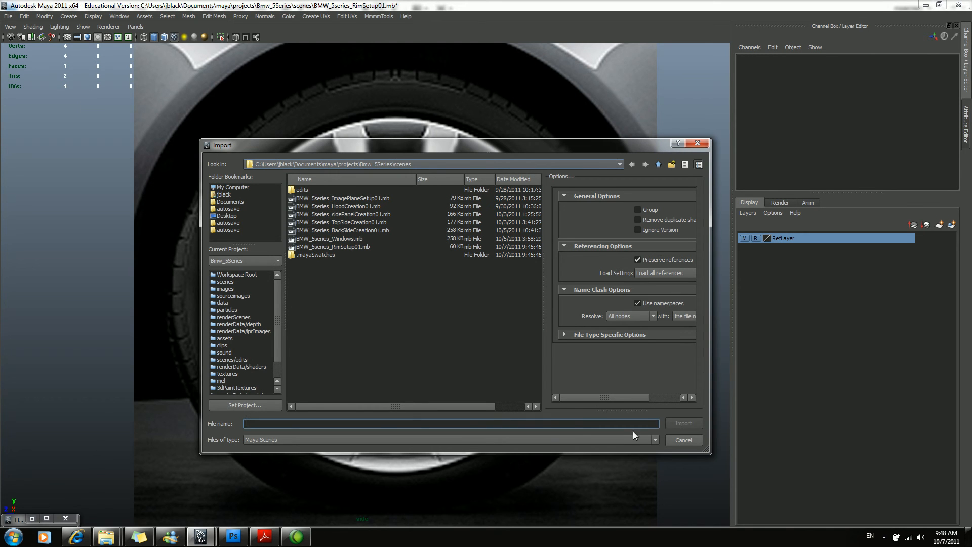
pyautogui.click(656, 440)
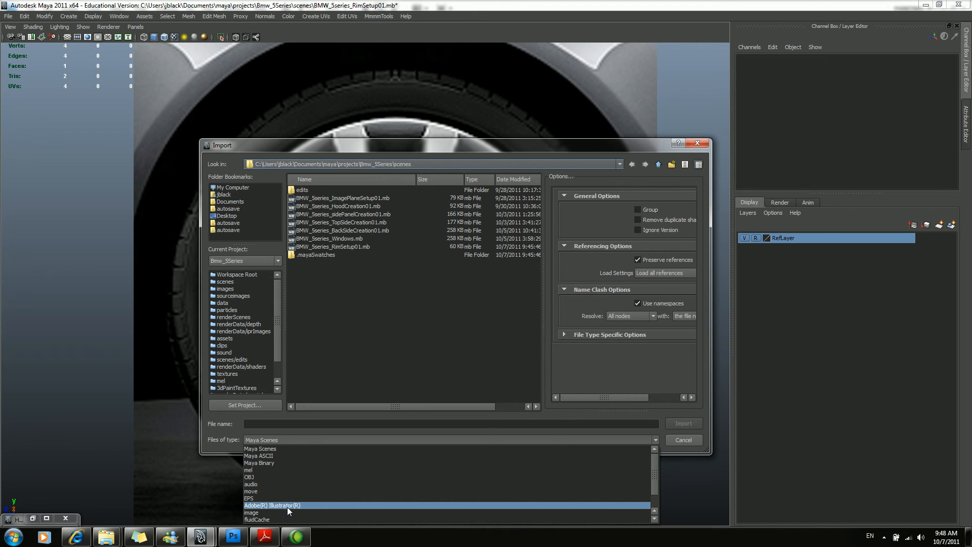
pyautogui.click(281, 506)
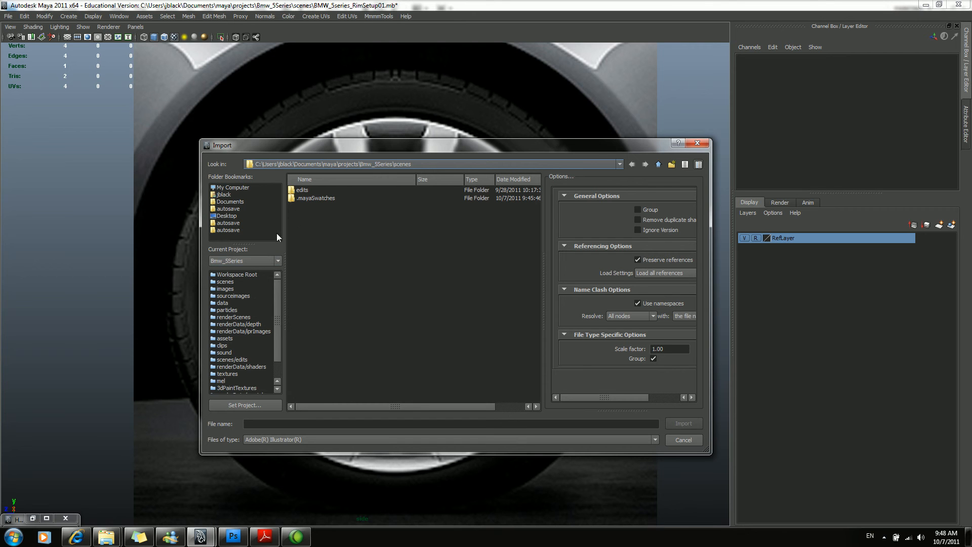
pyautogui.click(658, 164)
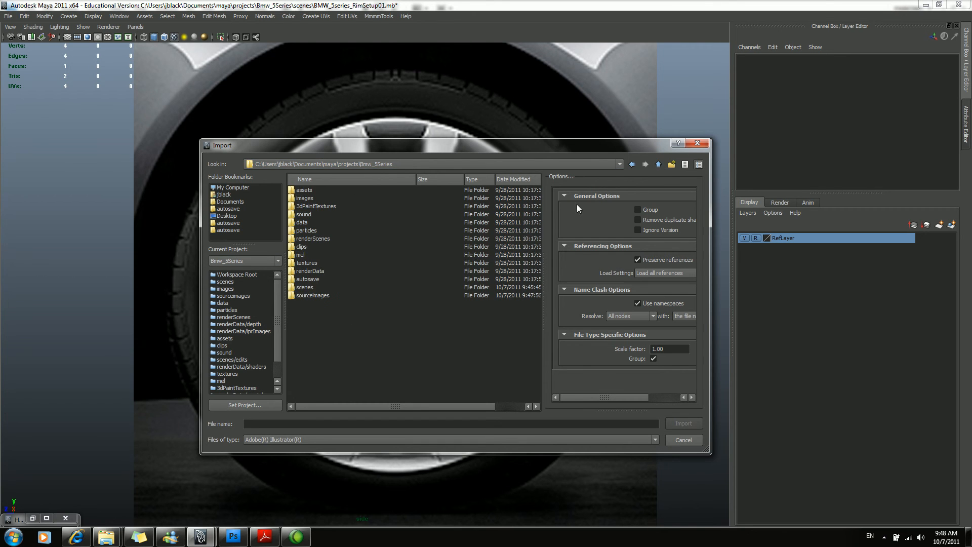
pyautogui.doubleClick(322, 295)
pyautogui.click(326, 198)
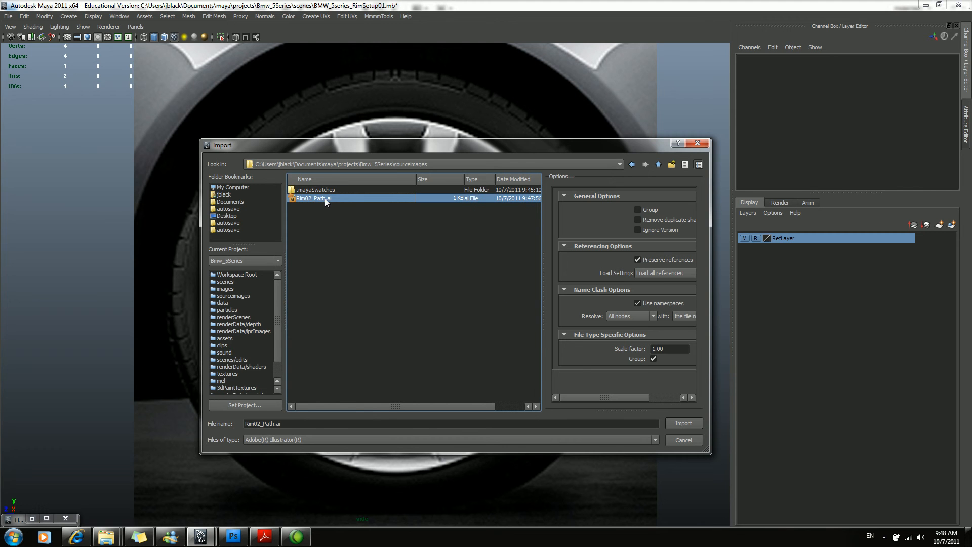
pyautogui.click(684, 423)
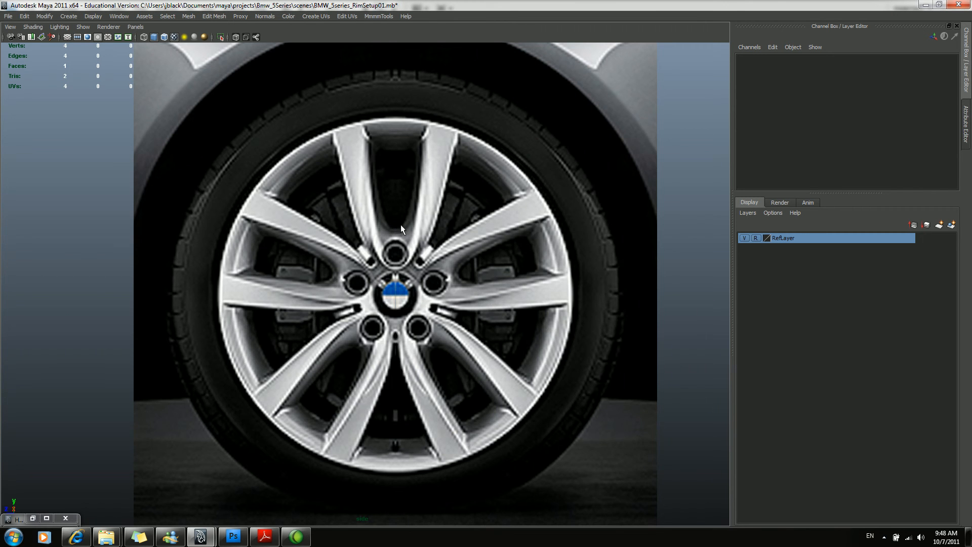
# Look around the reference plane in a wireframe perspective view to find the imported path.
pyautogui.keyDown('alt'); pyautogui.moveTo(525, 239); pyautogui.dragTo(368, 242, button='right'); pyautogui.keyUp('alt')
pyautogui.press('space')
pyautogui.click(377, 284)
pyautogui.keyDown('alt'); pyautogui.moveTo(367, 292); pyautogui.dragTo(503, 259); pyautogui.keyUp('alt')
pyautogui.press('4')
pyautogui.keyDown('alt'); pyautogui.moveTo(503, 259); pyautogui.dragTo(312, 286, button='right'); pyautogui.keyUp('alt')
pyautogui.keyDown('alt'); pyautogui.moveTo(311, 287); pyautogui.dragTo(405, 327); pyautogui.keyUp('alt')
pyautogui.keyDown('alt'); pyautogui.moveTo(552, 262); pyautogui.dragTo(272, 261, button='right'); pyautogui.keyUp('alt')
pyautogui.keyDown('alt'); pyautogui.moveTo(304, 304); pyautogui.dragTo(240, 268); pyautogui.keyUp('alt')
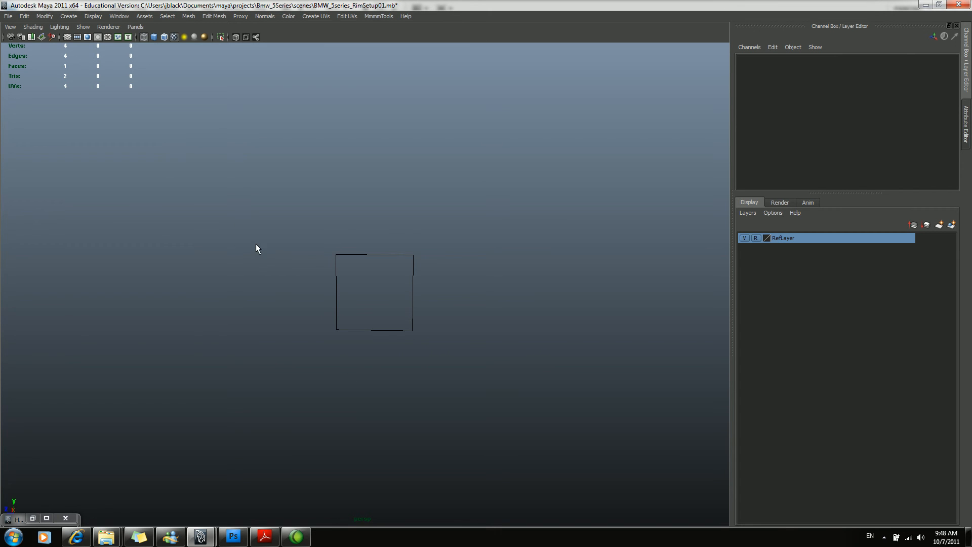
# Open the Outliner, expand transform1 and CompoundPath1, and select both together with curve1.
pyautogui.hotkey('shift', 'o')
pyautogui.click(136, 209)
pyautogui.click(85, 209)
pyautogui.click(133, 221)
pyautogui.click(86, 219)
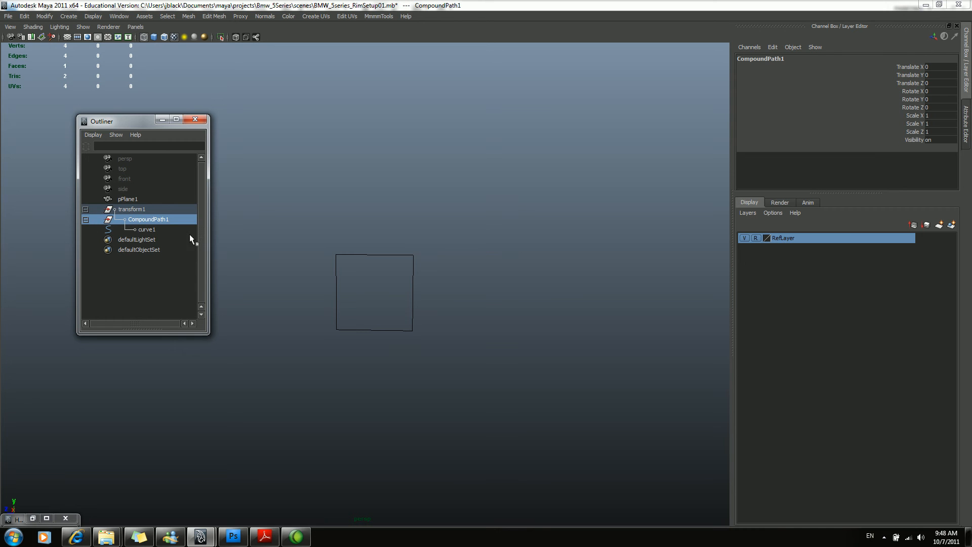
pyautogui.click(151, 230)
pyautogui.click(83, 27)
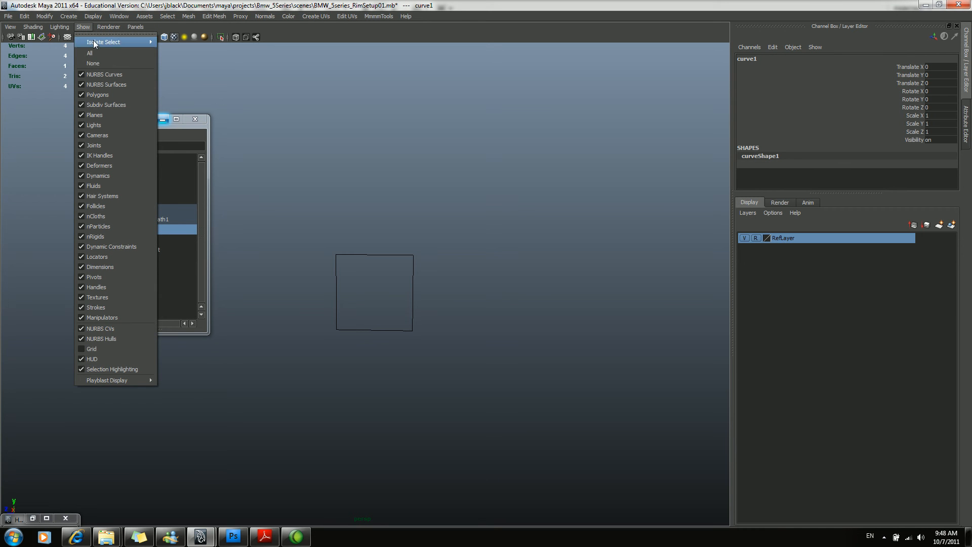
pyautogui.click(183, 130)
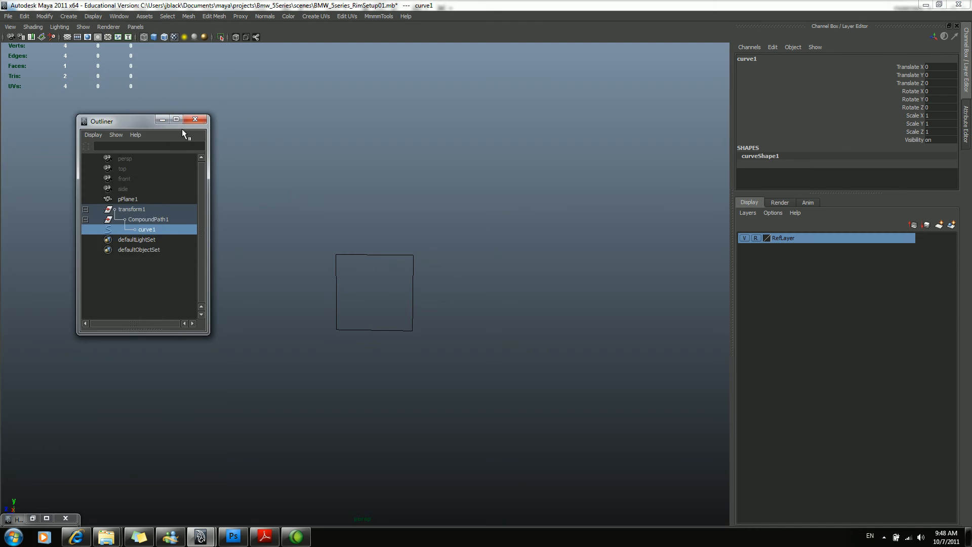
pyautogui.click(147, 220)
pyautogui.click(139, 209)
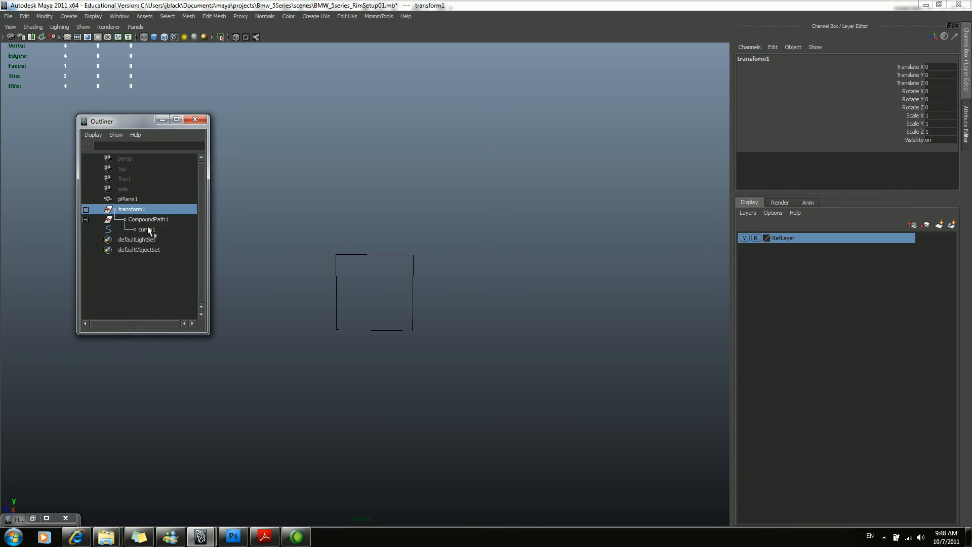
pyautogui.keyDown('shift'); pyautogui.click(149, 230); pyautogui.keyUp('shift')
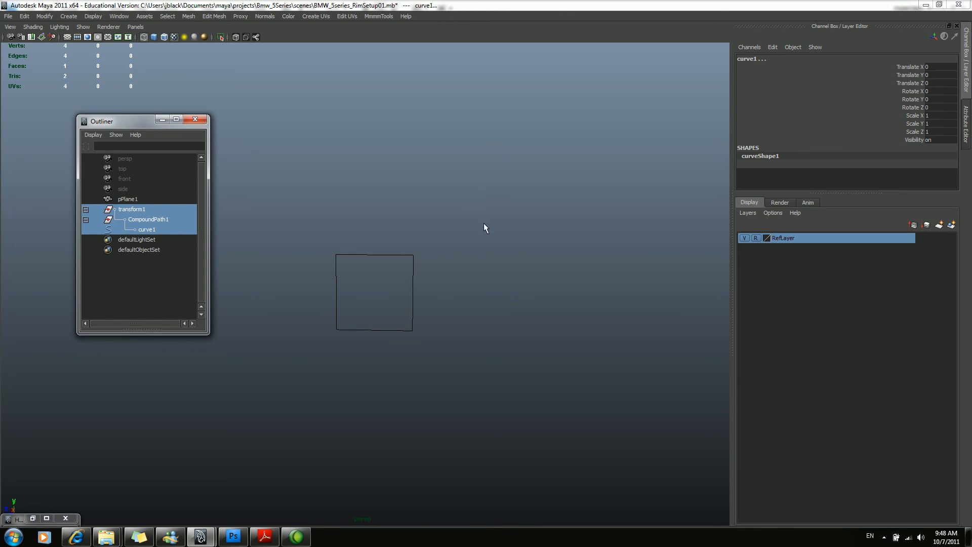
# Frame the selected curve in the perspective view and minimize the Outliner.
pyautogui.press('f')
pyautogui.keyDown('alt'); pyautogui.moveTo(404, 230); pyautogui.dragTo(460, 214); pyautogui.keyUp('alt')
pyautogui.keyDown('alt'); pyautogui.moveTo(601, 231); pyautogui.dragTo(580, 229, button='right'); pyautogui.keyUp('alt')
pyautogui.keyDown('alt'); pyautogui.moveTo(429, 212); pyautogui.dragTo(395, 257, button='right'); pyautogui.keyUp('alt')
pyautogui.click(162, 118)
pyautogui.keyDown('alt'); pyautogui.moveTo(261, 154); pyautogui.dragTo(310, 256); pyautogui.keyUp('alt')
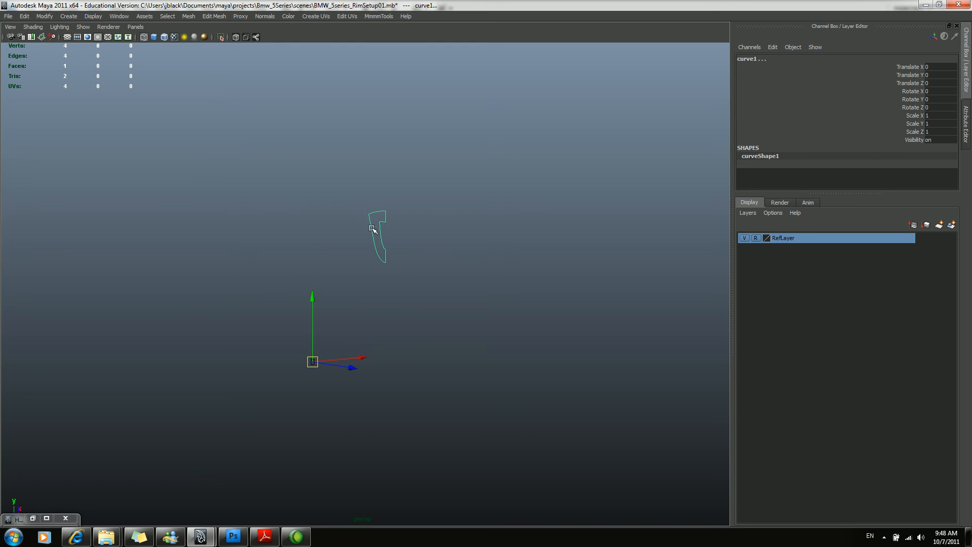
# Select the control vertices on the upper part of curve1 and examine its outline and flatness from several angles.
pyautogui.press('F9')
pyautogui.moveTo(330, 179); pyautogui.dragTo(357, 239)
pyautogui.press('f')
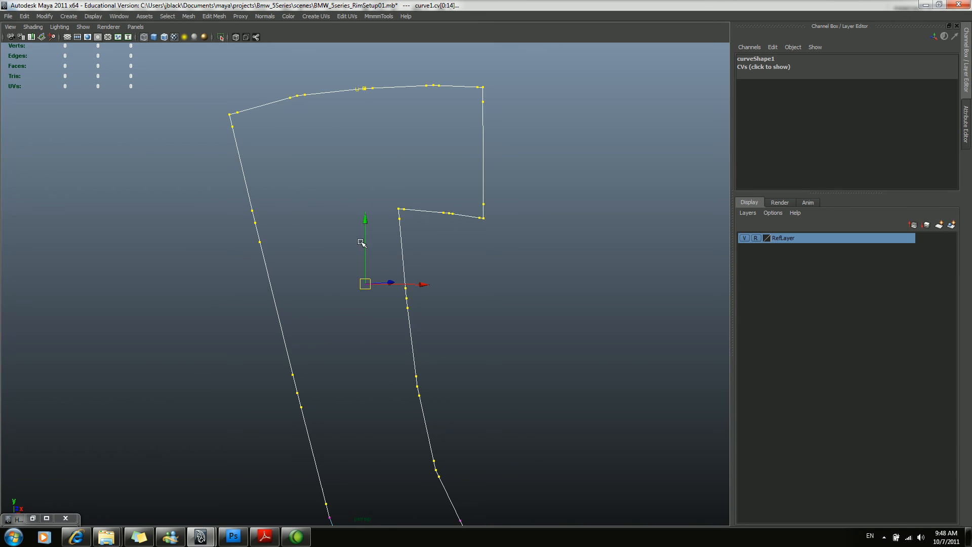
pyautogui.keyDown('alt'); pyautogui.moveTo(524, 237); pyautogui.dragTo(202, 218, button='right'); pyautogui.keyUp('alt')
pyautogui.keyDown('alt'); pyautogui.moveTo(359, 261); pyautogui.dragTo(385, 220); pyautogui.keyUp('alt')
pyautogui.keyDown('alt'); pyautogui.moveTo(384, 219); pyautogui.dragTo(353, 203, button='middle'); pyautogui.keyUp('alt')
pyautogui.keyDown('alt'); pyautogui.moveTo(442, 282); pyautogui.dragTo(453, 297); pyautogui.keyUp('alt')
pyautogui.press('q')
pyautogui.click(963, 87)
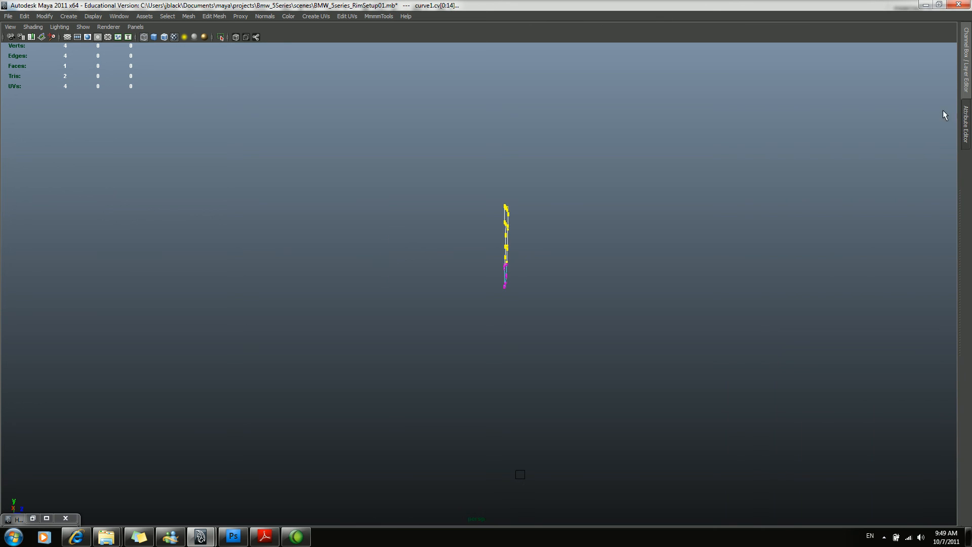
pyautogui.click(967, 87)
pyautogui.keyDown('alt'); pyautogui.moveTo(450, 250); pyautogui.dragTo(433, 256, button='middle'); pyautogui.keyUp('alt')
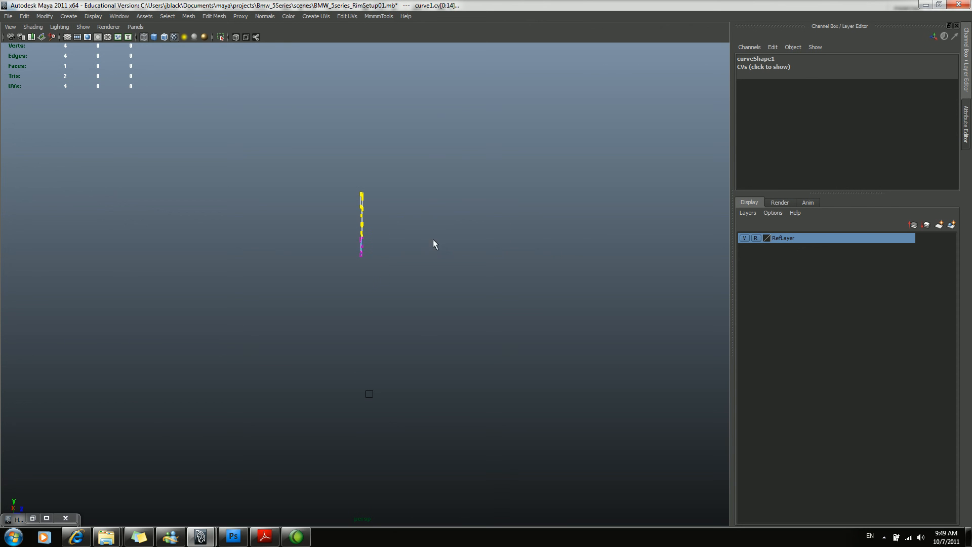
# Show the grid, return curve1 to object mode and centre its pivot.
pyautogui.click(68, 36)
pyautogui.keyDown('alt'); pyautogui.moveTo(471, 253); pyautogui.dragTo(374, 251); pyautogui.keyUp('alt')
pyautogui.press('F8')
pyautogui.press('w')
pyautogui.hotkey('alt', 'c')
# Move curve1 to about X -2.513, Y -0.84, Z -4.798.
pyautogui.keyDown('alt'); pyautogui.moveTo(313, 289); pyautogui.dragTo(314, 252, button='middle'); pyautogui.keyUp('alt')
pyautogui.keyDown('alt'); pyautogui.moveTo(315, 252); pyautogui.dragTo(354, 356, button='right'); pyautogui.keyUp('alt')
pyautogui.press('x')
pyautogui.moveTo(331, 386); pyautogui.dragTo(306, 373, button='middle')
pyautogui.keyDown('alt'); pyautogui.moveTo(306, 373); pyautogui.dragTo(364, 449); pyautogui.keyUp('alt')
pyautogui.click(296, 536)
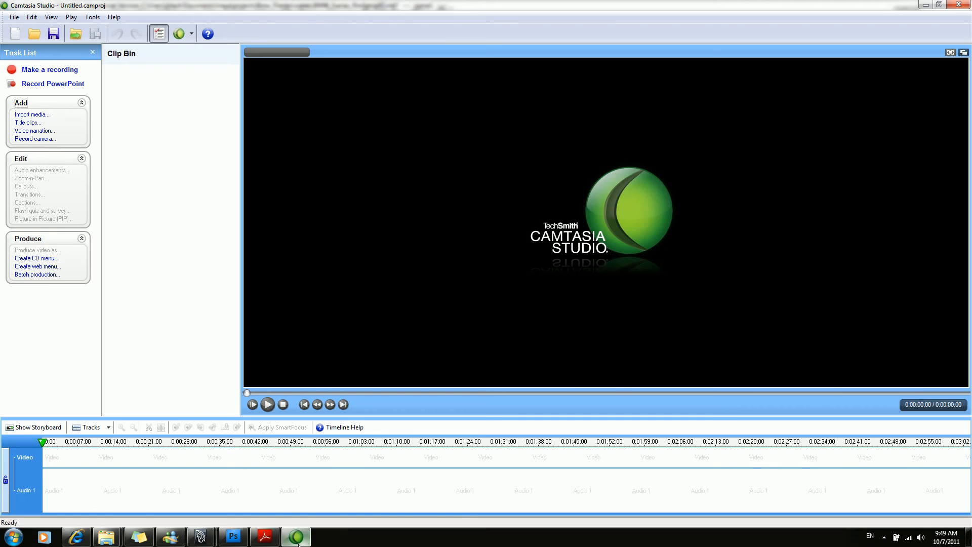
pyautogui.click(69, 70)
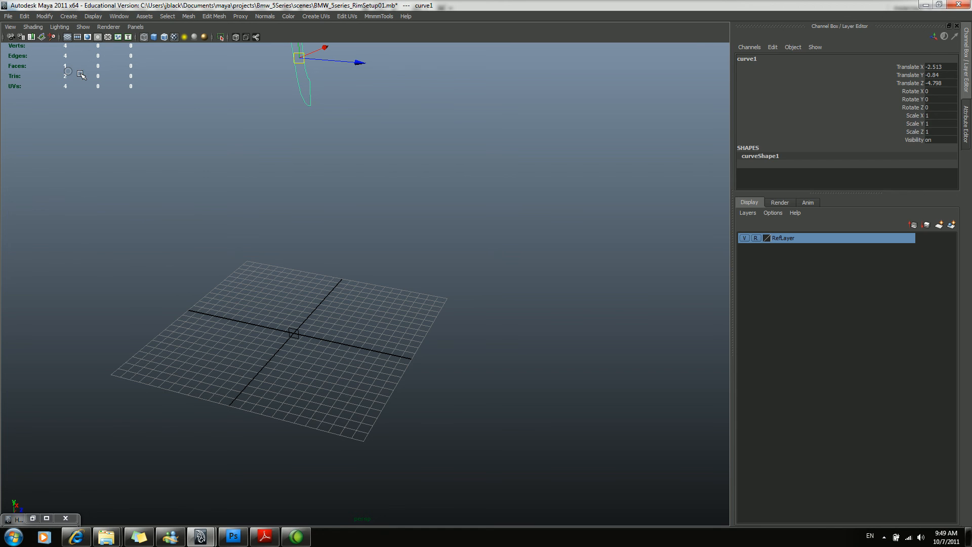
pyautogui.click(885, 536)
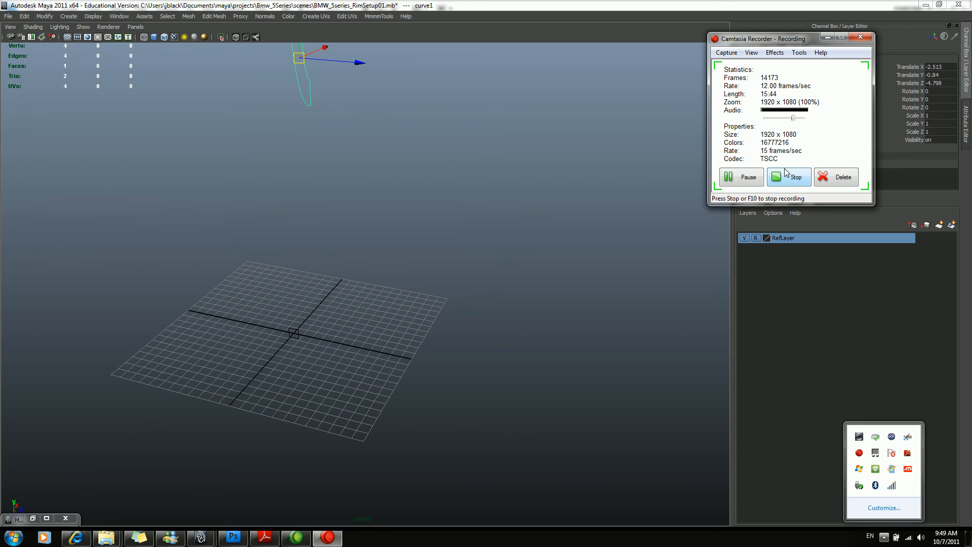
pyautogui.click(751, 171)
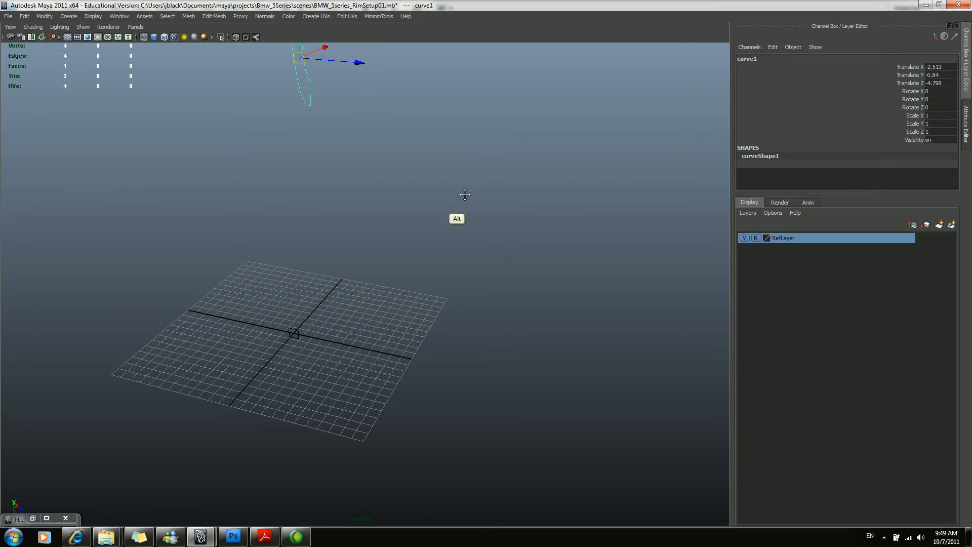
# Snap curve1 by its pivot to the grid origin, where the reference plane sits.
pyautogui.keyDown('alt'); pyautogui.moveTo(463, 195); pyautogui.dragTo(405, 218, button='right'); pyautogui.keyUp('alt')
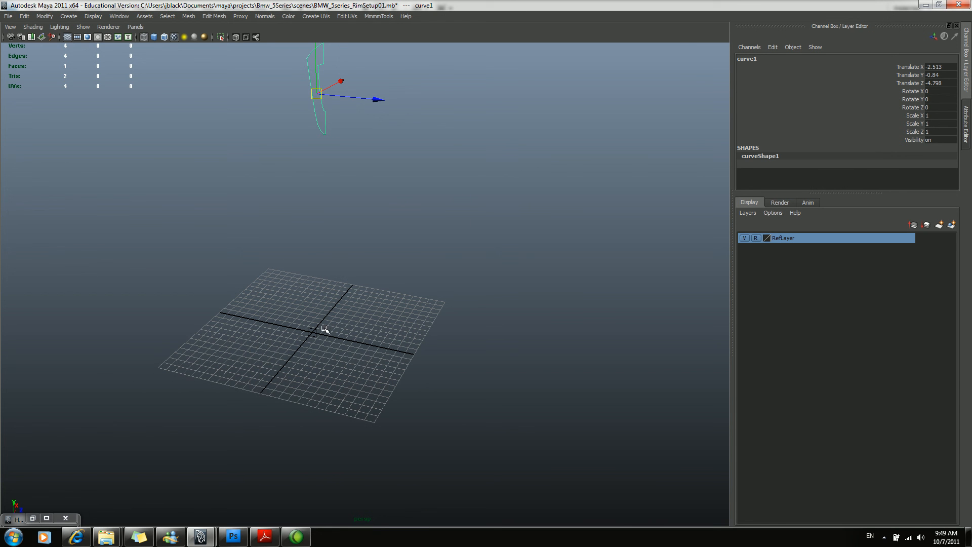
pyautogui.moveTo(333, 336); pyautogui.dragTo(312, 332, button='middle')
pyautogui.press('f')
pyautogui.keyDown('alt'); pyautogui.moveTo(440, 326); pyautogui.dragTo(472, 311); pyautogui.keyUp('alt')
pyautogui.keyDown('alt'); pyautogui.moveTo(508, 300); pyautogui.dragTo(347, 312, button='right'); pyautogui.keyUp('alt')
pyautogui.keyDown('alt'); pyautogui.moveTo(347, 313); pyautogui.dragTo(393, 334); pyautogui.keyUp('alt')
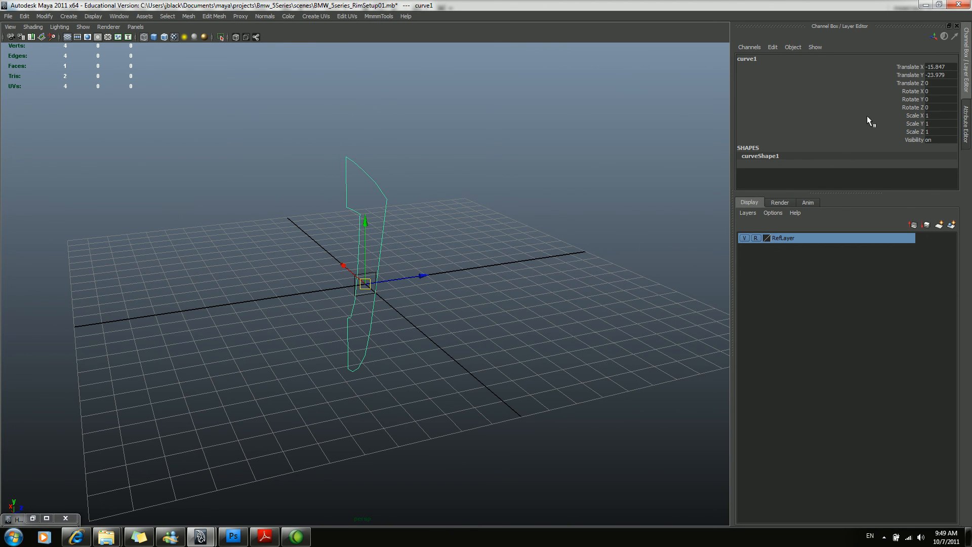
# Try Rotate Y values of 90 and -90 on curve1.
pyautogui.write('90')
pyautogui.press('Return')
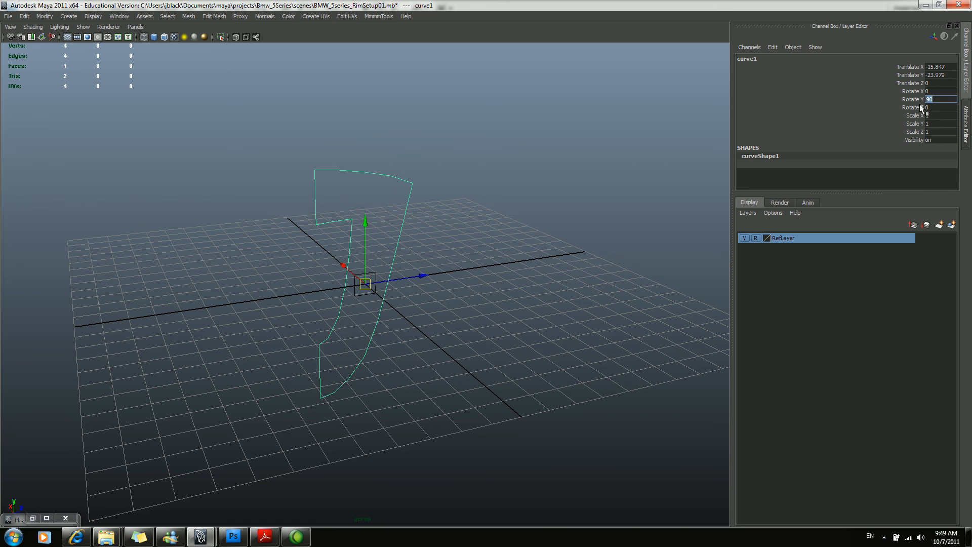
pyautogui.keyDown('alt'); pyautogui.moveTo(304, 217); pyautogui.dragTo(282, 210); pyautogui.keyUp('alt')
pyautogui.click(934, 100)
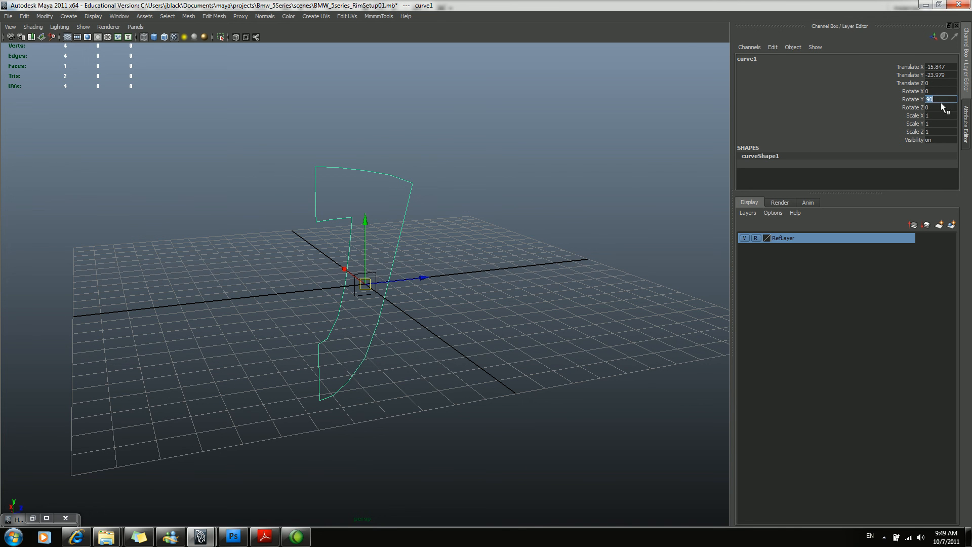
pyautogui.write('-90')
pyautogui.press('Return')
# Check curve1's orientation in the side view and set its Rotate Y to 90.
pyautogui.moveTo(524, 276)
pyautogui.keyDown('alt'); pyautogui.mouseDown()
pyautogui.moveTo(510, 271)
pyautogui.moveTo(582, 274)
pyautogui.mouseUp(); pyautogui.keyUp('alt')
pyautogui.press('space')
pyautogui.keyDown('alt'); pyautogui.moveTo(418, 279); pyautogui.dragTo(443, 285, button='middle'); pyautogui.keyUp('alt')
pyautogui.keyDown('alt'); pyautogui.moveTo(443, 285); pyautogui.dragTo(504, 282, button='right'); pyautogui.keyUp('alt')
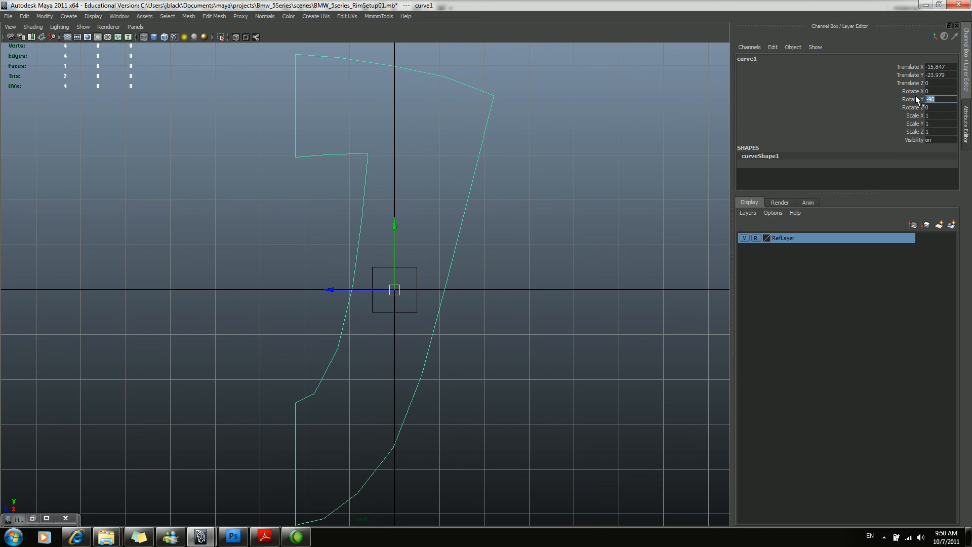
pyautogui.write('90')
pyautogui.press('Return')
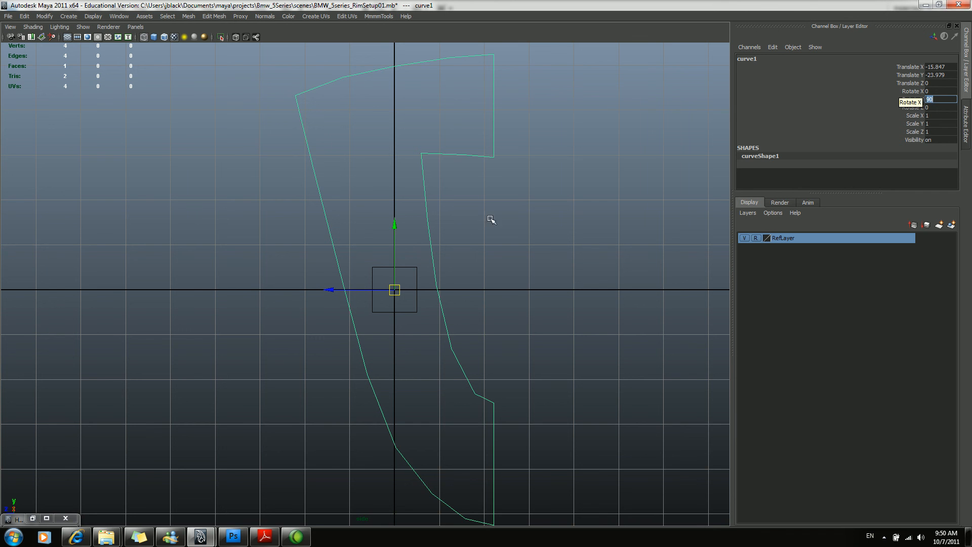
# Scale curve1 down uniformly to about 0.046 so it approaches the size of the wheel image.
pyautogui.keyDown('alt'); pyautogui.moveTo(402, 269); pyautogui.dragTo(404, 271, button='middle'); pyautogui.keyUp('alt')
pyautogui.keyDown('alt'); pyautogui.moveTo(403, 271); pyautogui.dragTo(434, 267, button='right'); pyautogui.keyUp('alt')
pyautogui.keyDown('alt'); pyautogui.moveTo(355, 243); pyautogui.dragTo(428, 280, button='right'); pyautogui.keyUp('alt')
pyautogui.keyDown('alt'); pyautogui.moveTo(428, 280); pyautogui.dragTo(430, 308, button='middle'); pyautogui.keyUp('alt')
pyautogui.keyDown('alt'); pyautogui.moveTo(389, 264); pyautogui.dragTo(269, 226, button='middle'); pyautogui.keyUp('alt')
pyautogui.keyDown('alt'); pyautogui.moveTo(252, 218); pyautogui.dragTo(368, 239, button='right'); pyautogui.keyUp('alt')
pyautogui.keyDown('alt'); pyautogui.moveTo(368, 239); pyautogui.dragTo(376, 243, button='middle'); pyautogui.keyUp('alt')
pyautogui.press('r')
pyautogui.moveTo(264, 289); pyautogui.dragTo(153, 426)
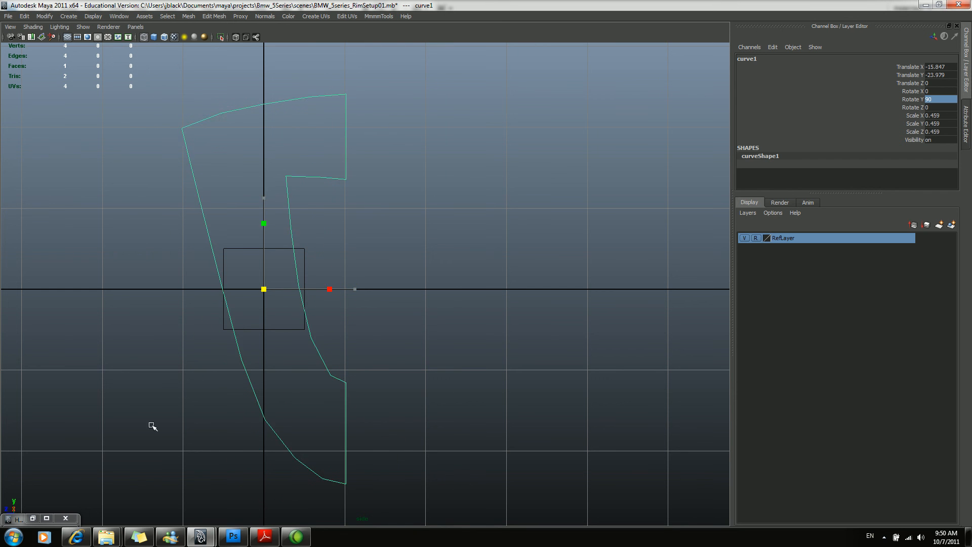
pyautogui.moveTo(263, 291); pyautogui.dragTo(191, 354)
pyautogui.moveTo(262, 290); pyautogui.dragTo(206, 347)
pyautogui.press('f')
pyautogui.scroll(-10, 383, 244)
pyautogui.scroll(10, 551, 326)
pyautogui.keyDown('alt'); pyautogui.moveTo(457, 318); pyautogui.dragTo(445, 293, button='middle'); pyautogui.keyUp('alt')
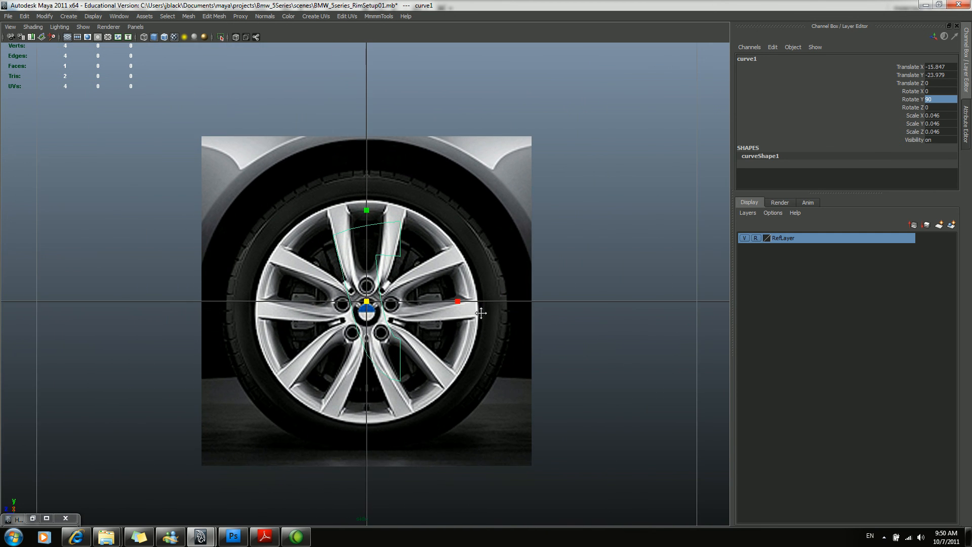
# Scale curve1 to about 0.026 and move it to Translate Y -23.818, Z 0.06, over the upper spoke beside the centre line.
pyautogui.scroll(4, 445, 294)
pyautogui.moveTo(386, 324); pyautogui.dragTo(359, 234)
pyautogui.press('w')
pyautogui.keyDown('alt'); pyautogui.moveTo(416, 215); pyautogui.dragTo(426, 241, button='middle'); pyautogui.keyUp('alt')
pyautogui.keyDown('alt'); pyautogui.moveTo(427, 241); pyautogui.dragTo(453, 251, button='right'); pyautogui.keyUp('alt')
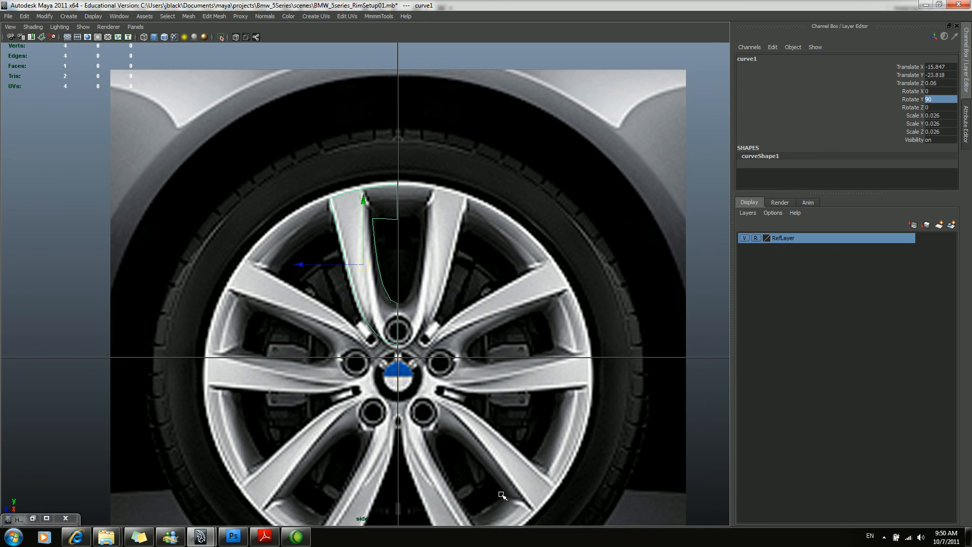
pyautogui.click(296, 536)
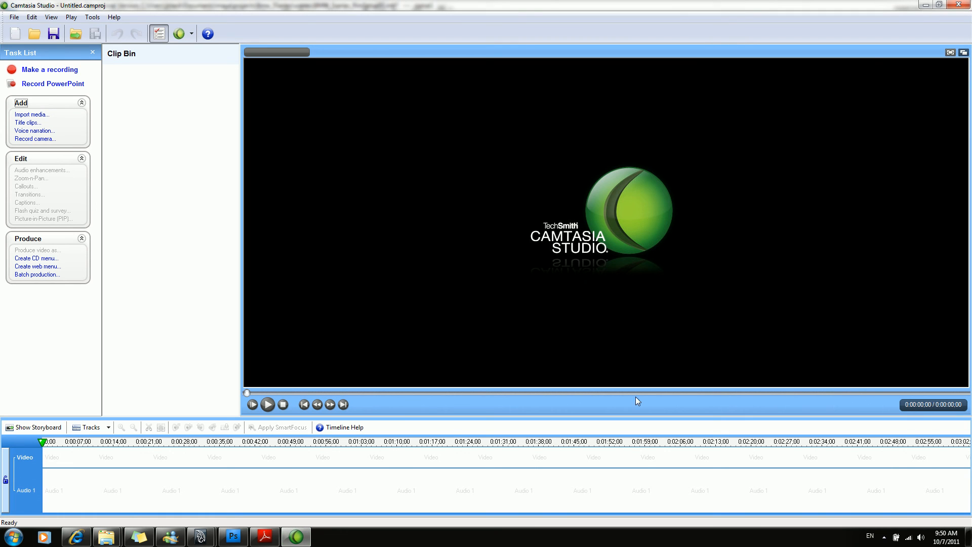
pyautogui.click(885, 537)
pyautogui.click(860, 452)
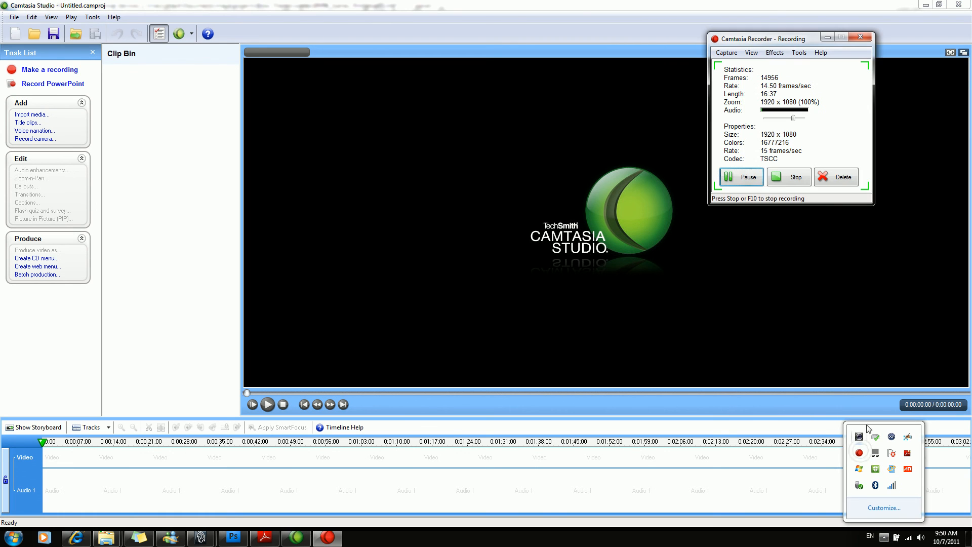